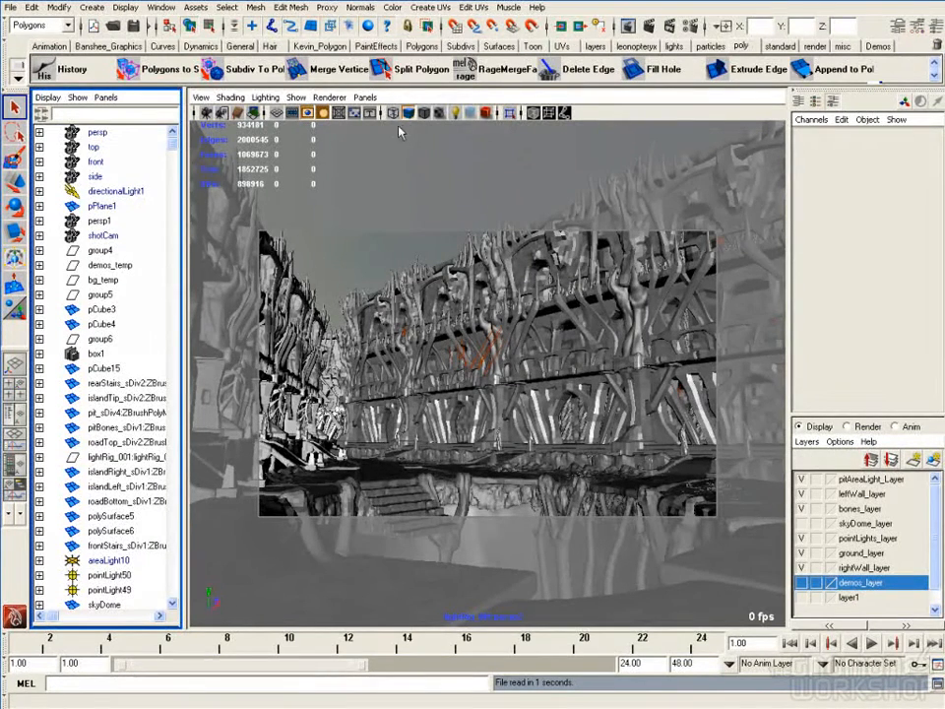
Browse the demos scene folder in detail view sorted by date modified, checking testLighting_022.mb and testLighting_027.mb
left_click(114, 25)
left_click(547, 140)
left_click(577, 208)
left_click(537, 164)
left_click_drag(610, 193, 607, 321)
left_click(258, 328)
scroll(551, 296, "down", 2)
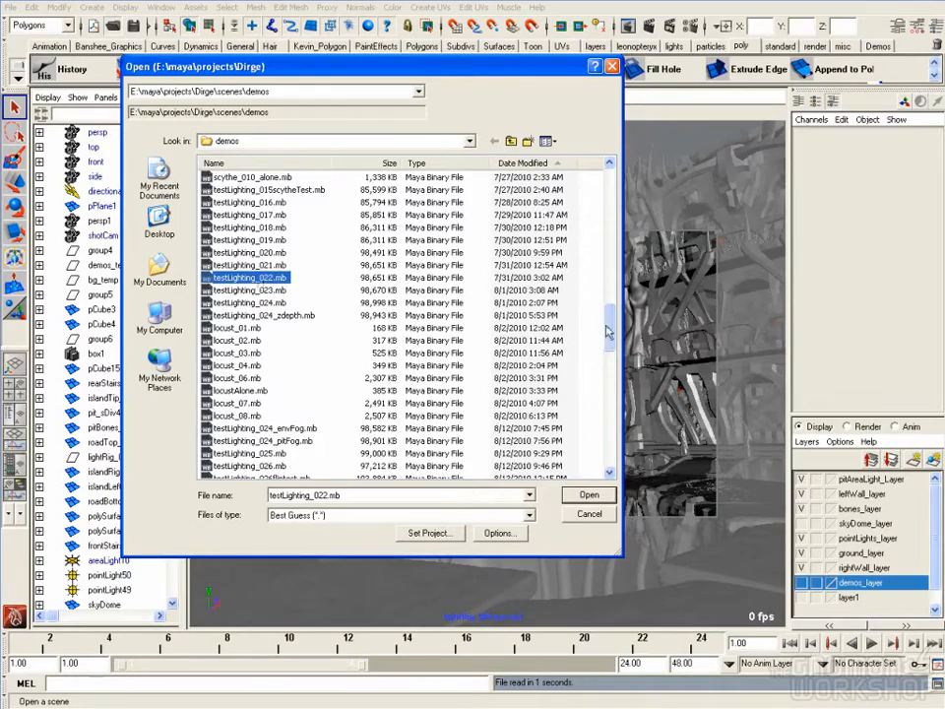
scroll(610, 340, "down", 1)
scroll(610, 339, "down", 2)
left_click(250, 415)
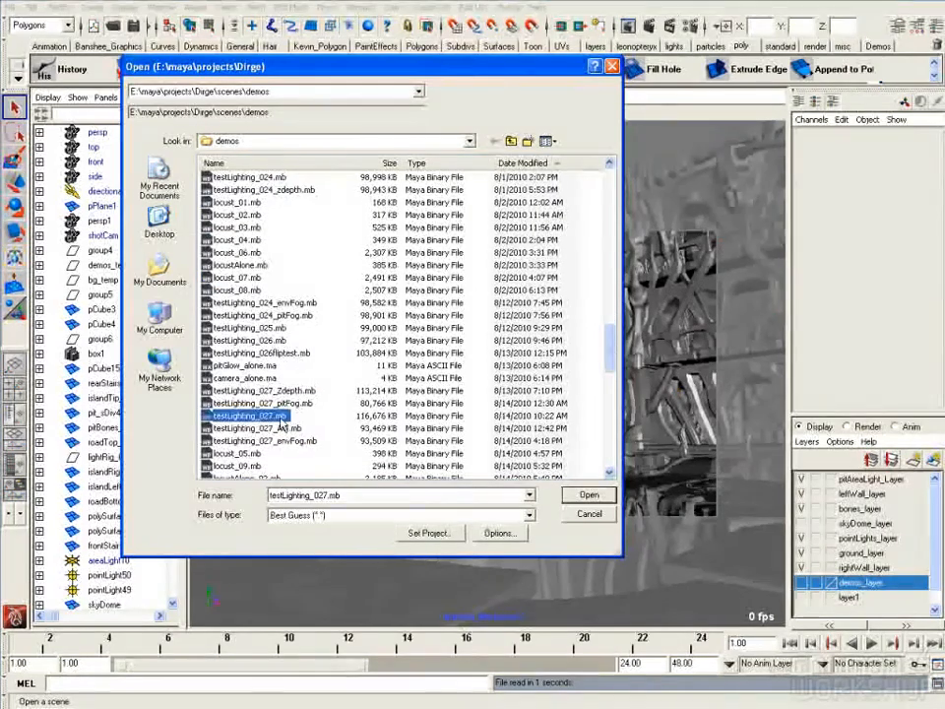
Review the testLighting_024 envFog, pitFog and zdepth scene versions alongside testLighting_022.mb, and leave the file browser without opening any
mouse_move(610, 356)
left_mouse_down()
mouse_move(608, 461)
mouse_move(608, 349)
left_mouse_up()
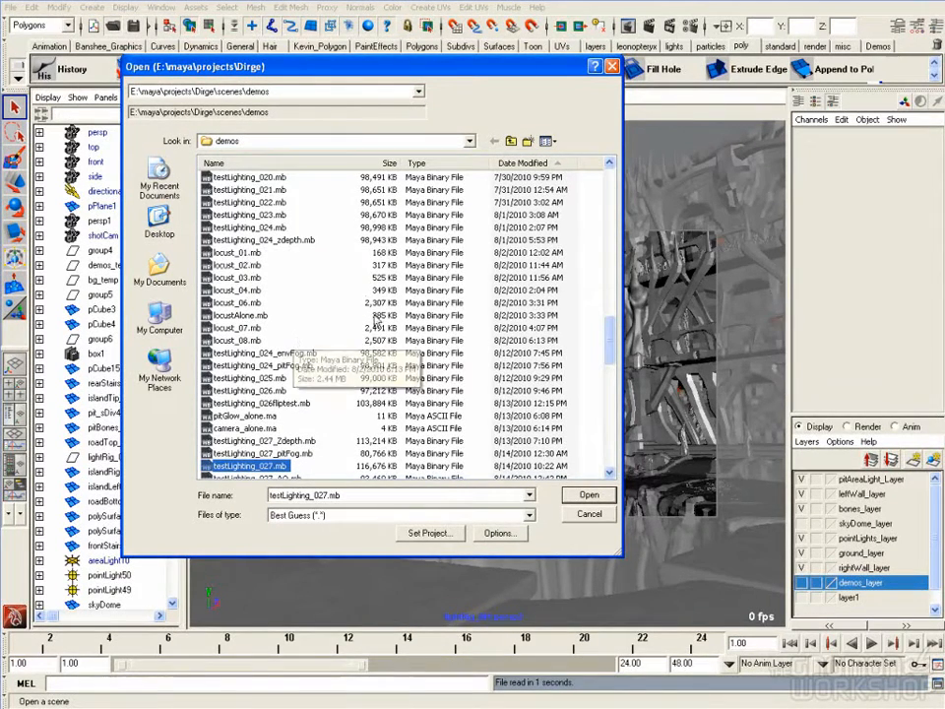
left_click(280, 354)
left_click(285, 365)
left_click(291, 355)
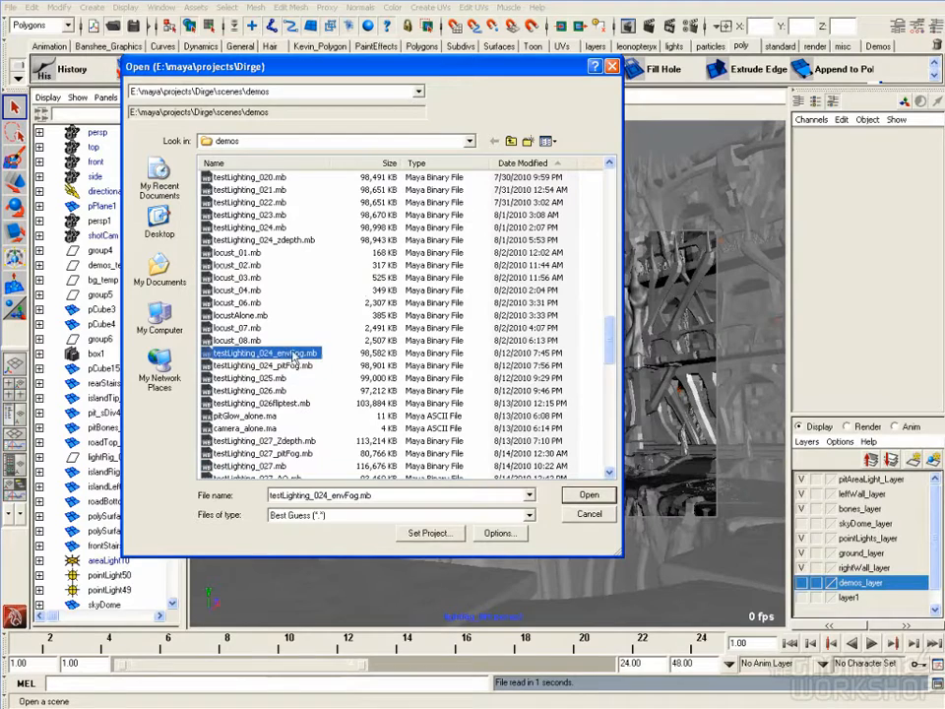
left_click(264, 214)
left_click(271, 240)
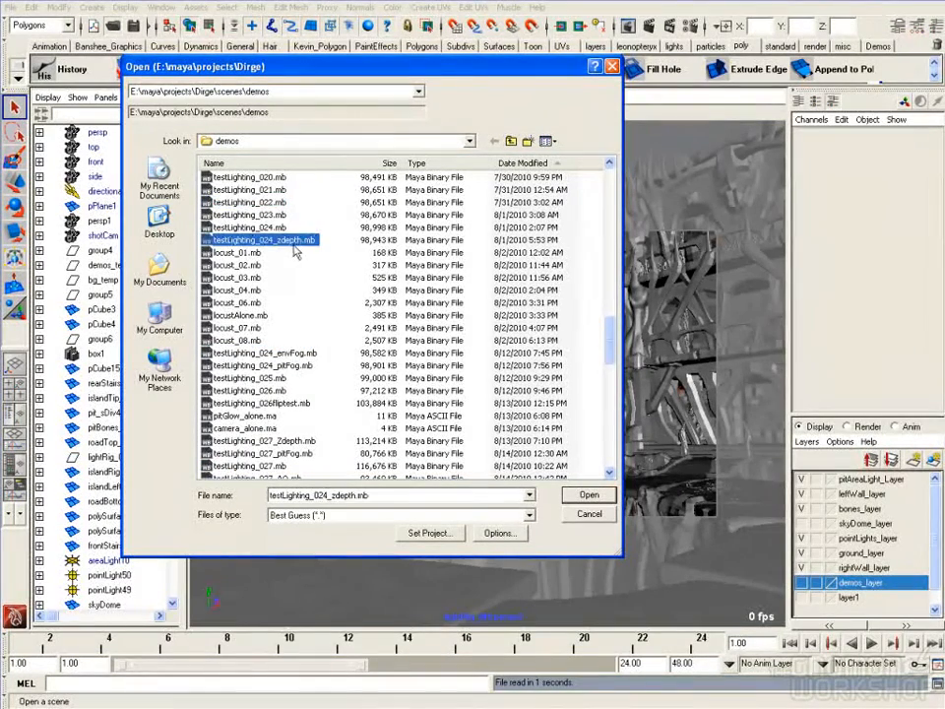
left_click(251, 202)
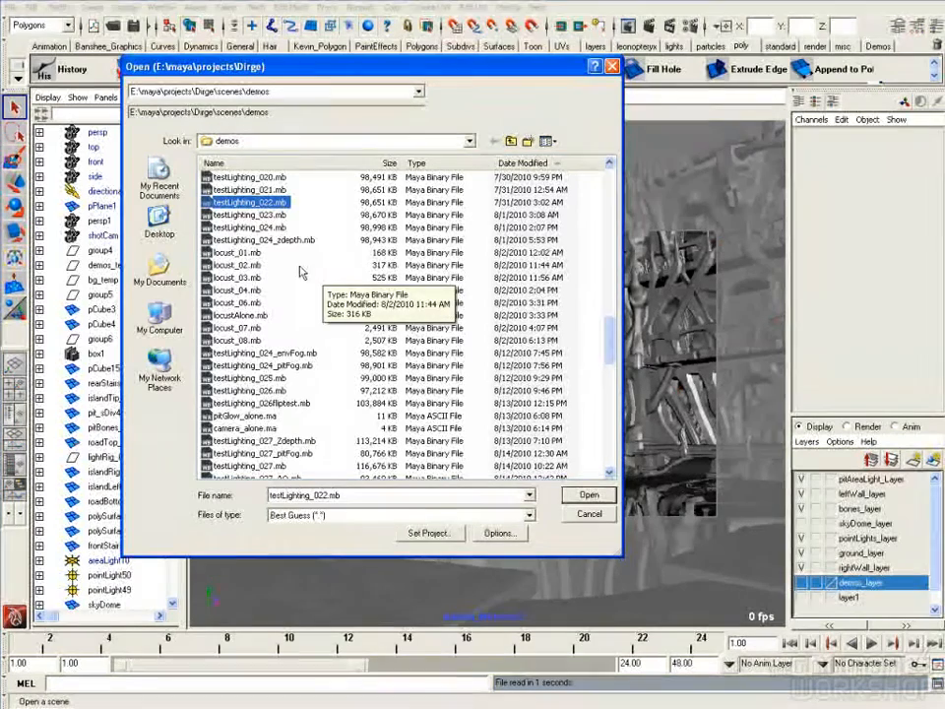
left_click(591, 516)
Switch to Photoshop and open demos_finalComp_6k_A_flat.tif from the demos folder, listing its files in detail view sorted by name
key("alt+Tab")
key("alt+Tab")
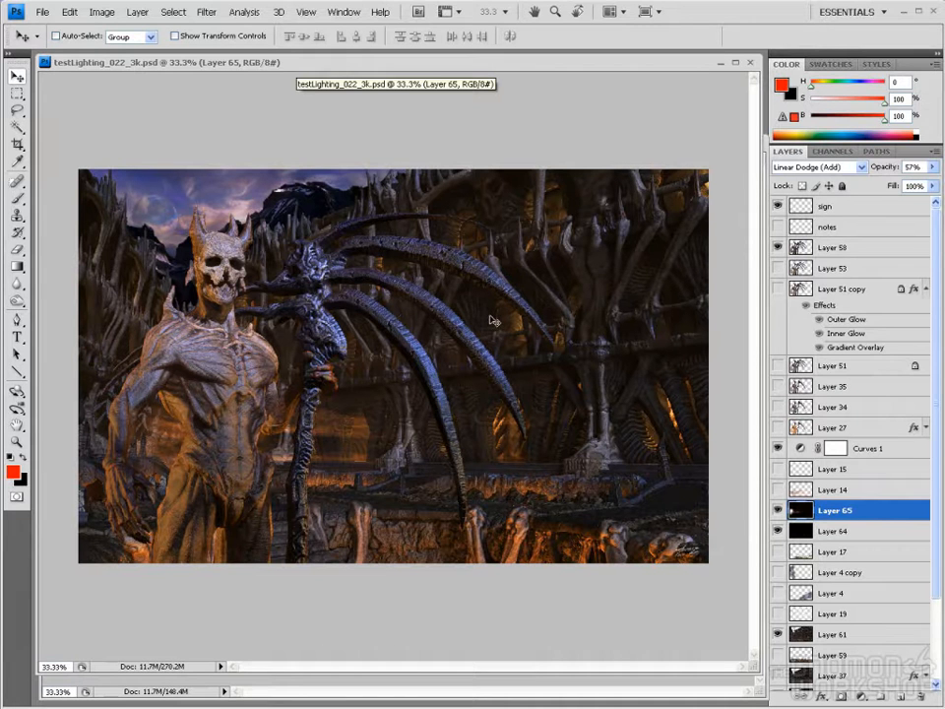
left_click(43, 12)
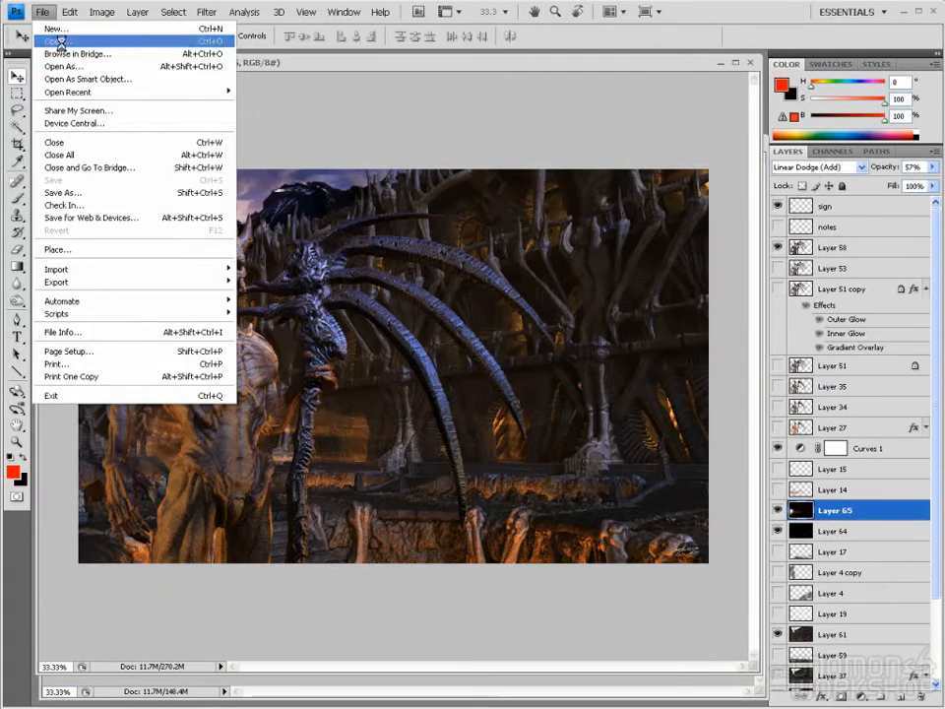
left_click(49, 40)
left_click(591, 97)
left_click(604, 164)
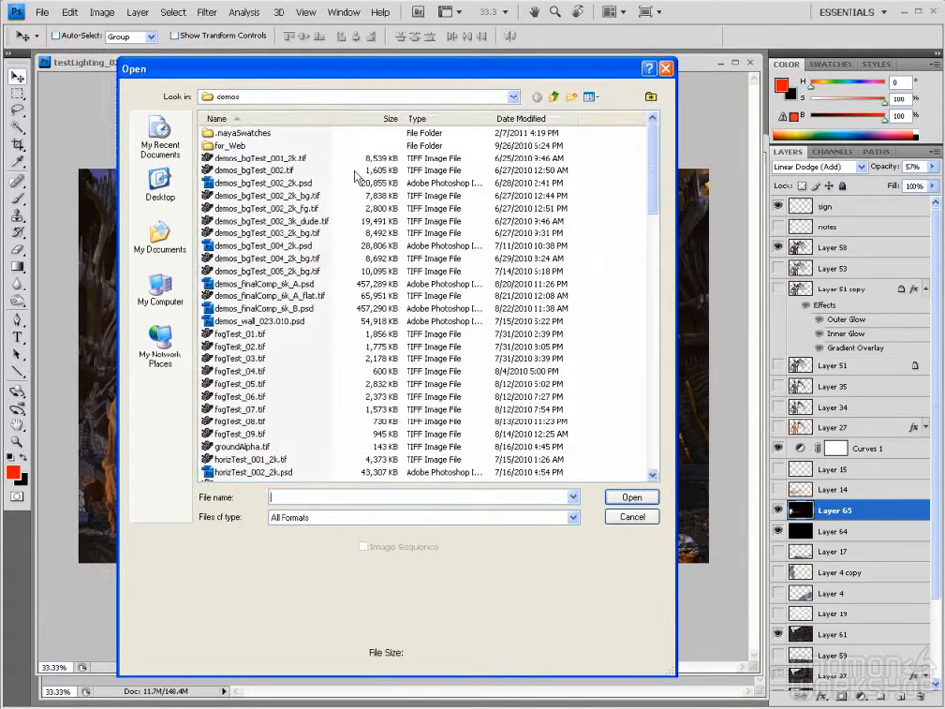
left_click(558, 119)
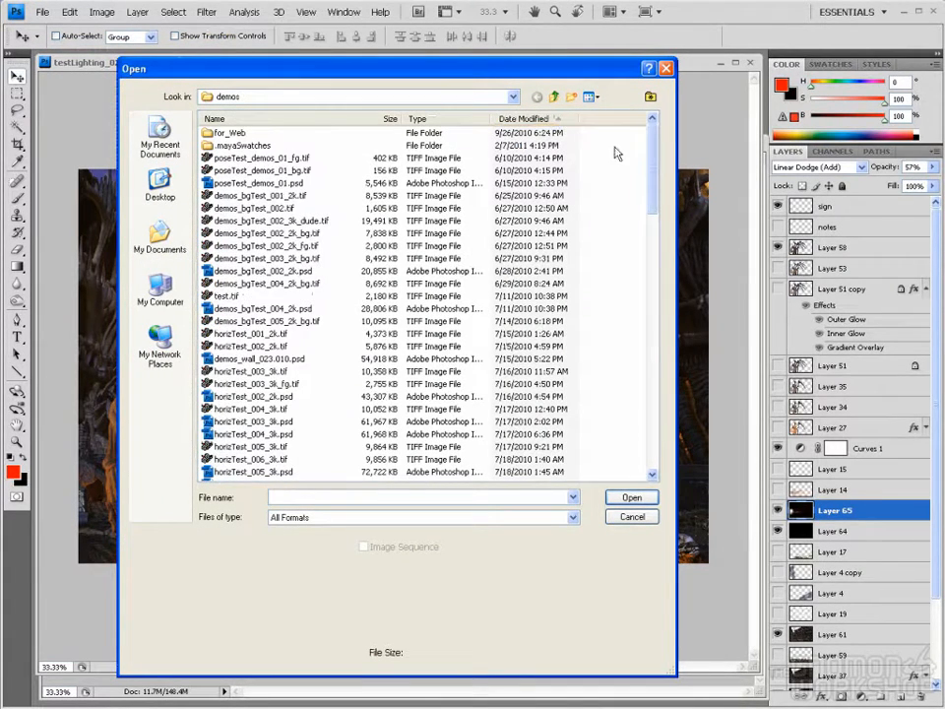
left_click(300, 120)
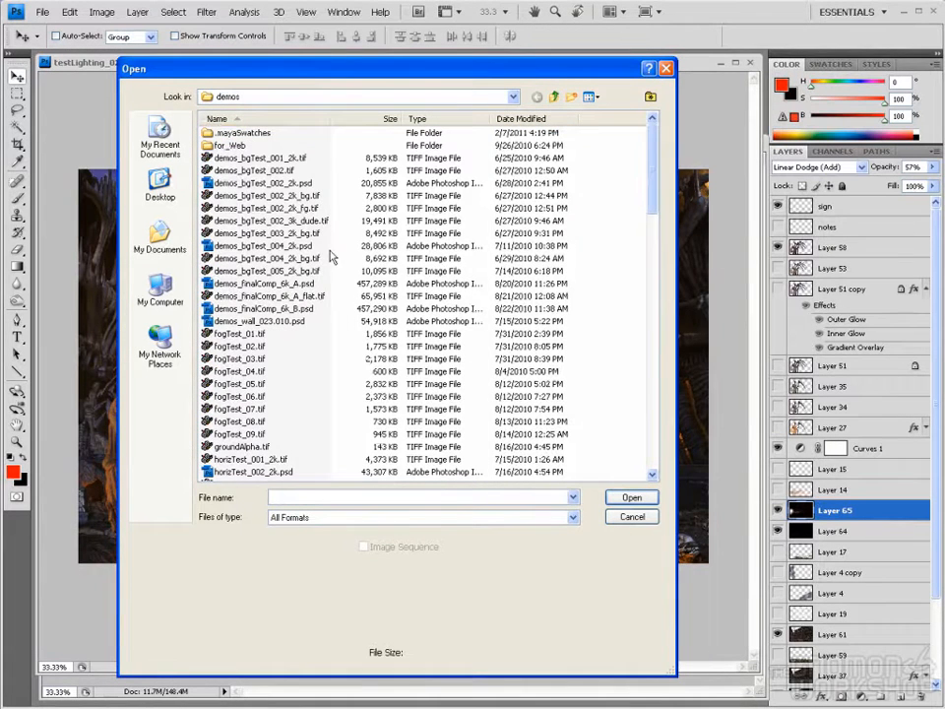
left_click(302, 295)
left_click(631, 497)
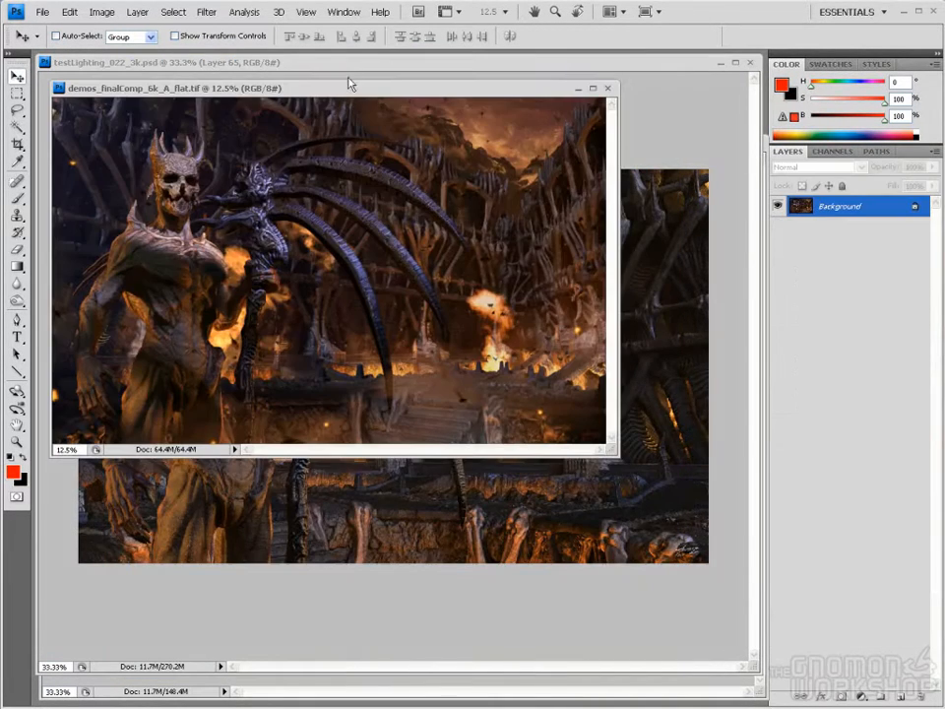
Close the flattened final comp and bring testLighting_023_3k.psd to the front, placed just below the other document's title bar
left_click_drag(338, 95, 512, 163)
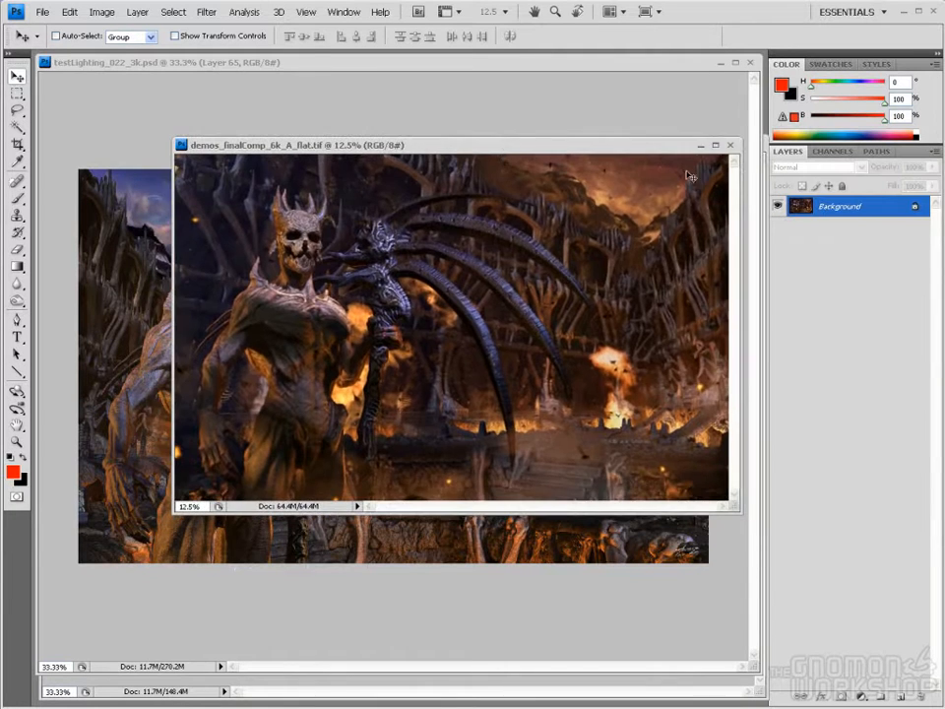
left_click(731, 147)
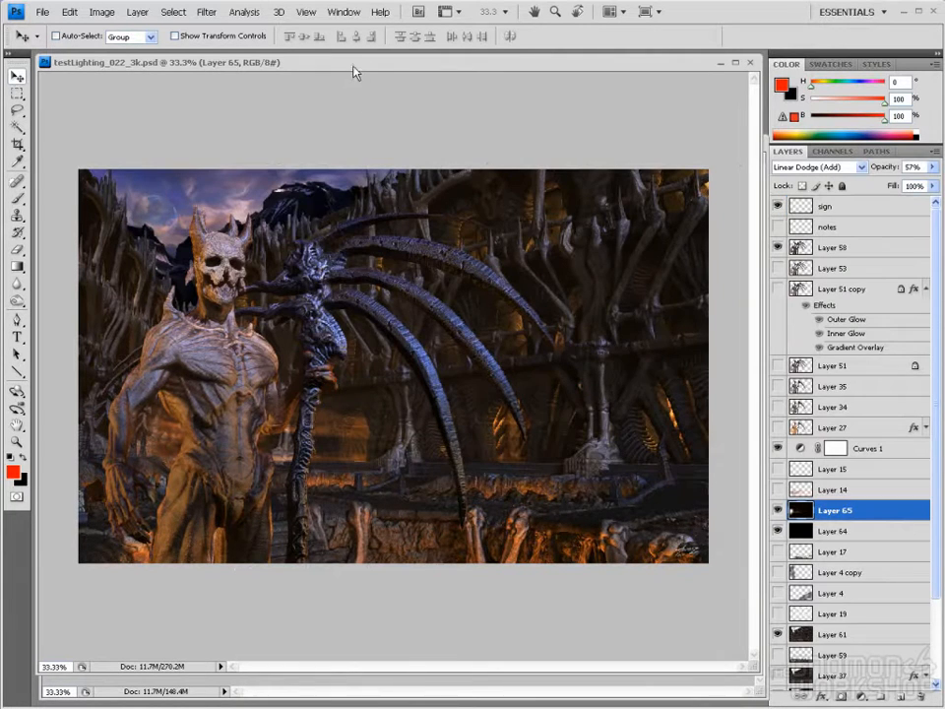
left_click(344, 12)
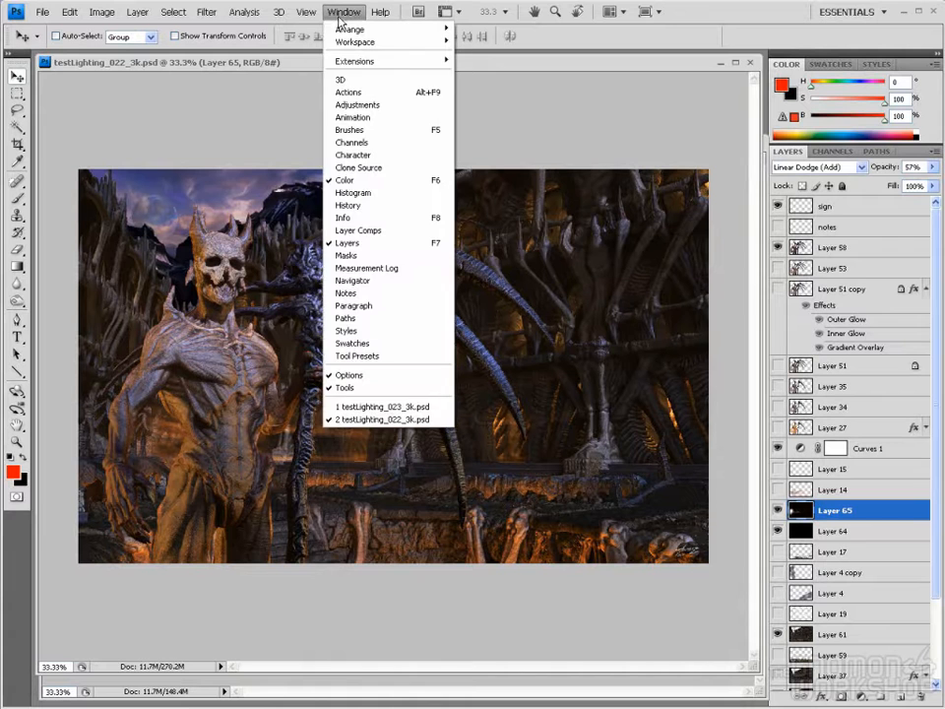
left_click(413, 414)
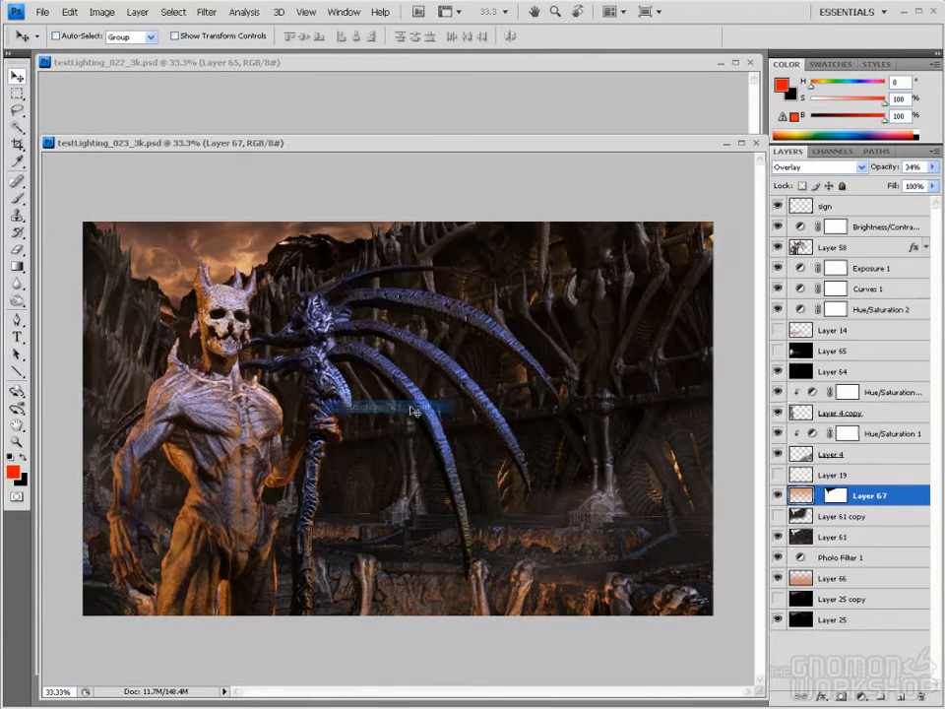
mouse_move(420, 144)
left_mouse_down()
mouse_move(420, 105)
mouse_move(422, 161)
mouse_move(423, 145)
left_mouse_up()
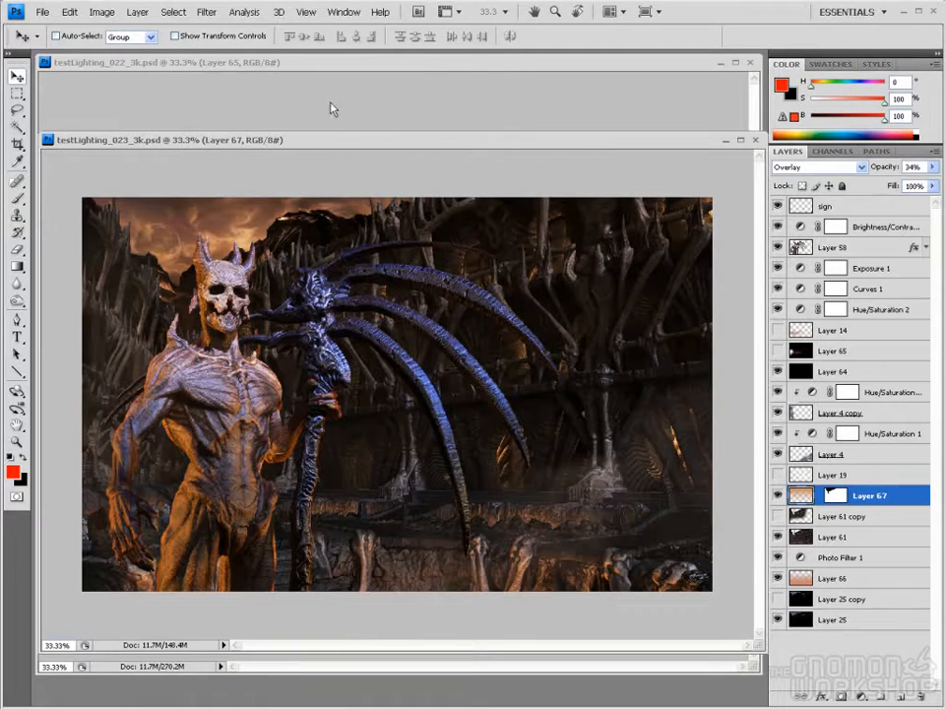
left_click_drag(336, 149, 338, 112)
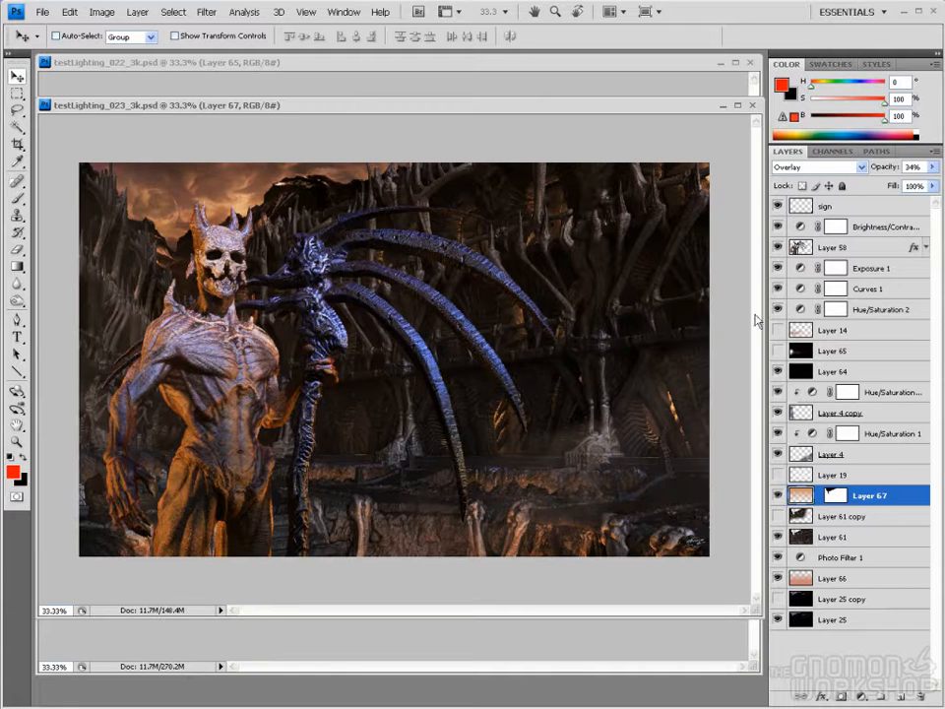
Select the Exposure 1 adjustment layer and look over the available image adjustments without applying one
left_click(866, 270)
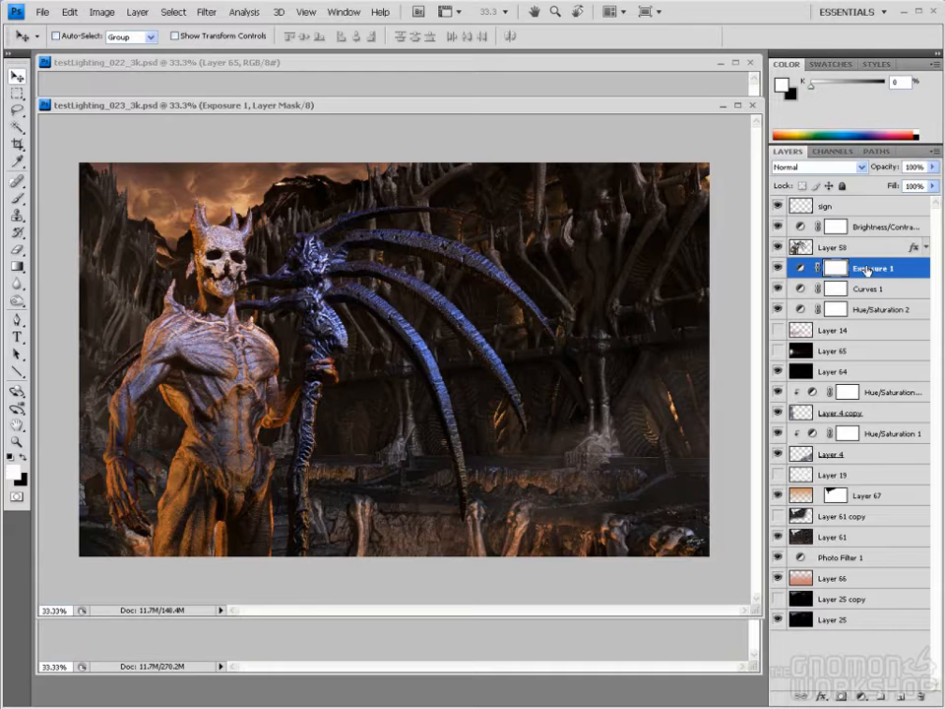
left_click(103, 12)
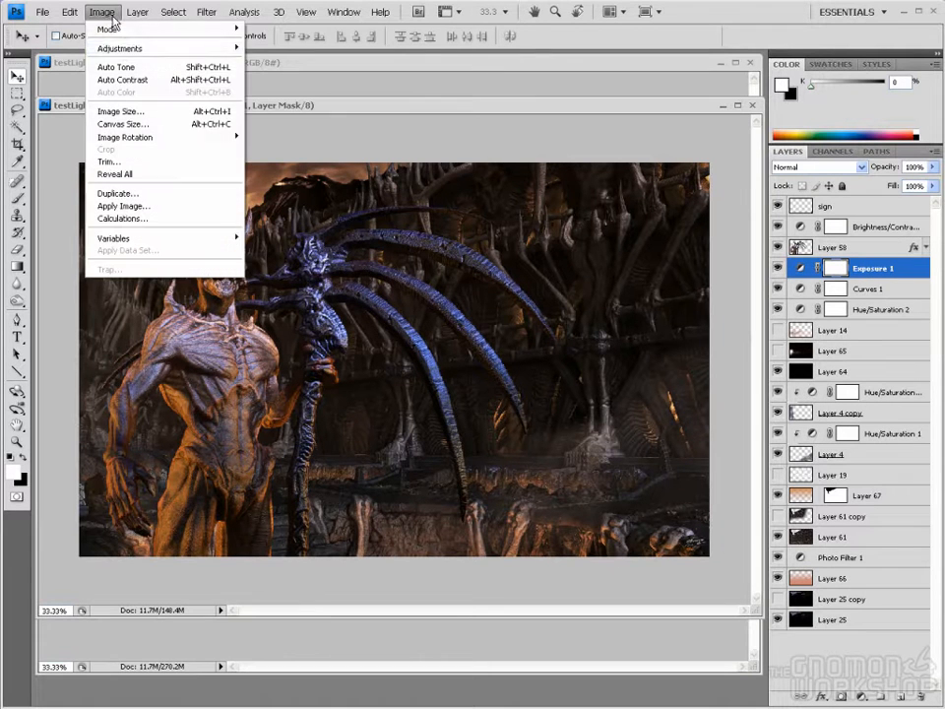
mouse_move(119, 49)
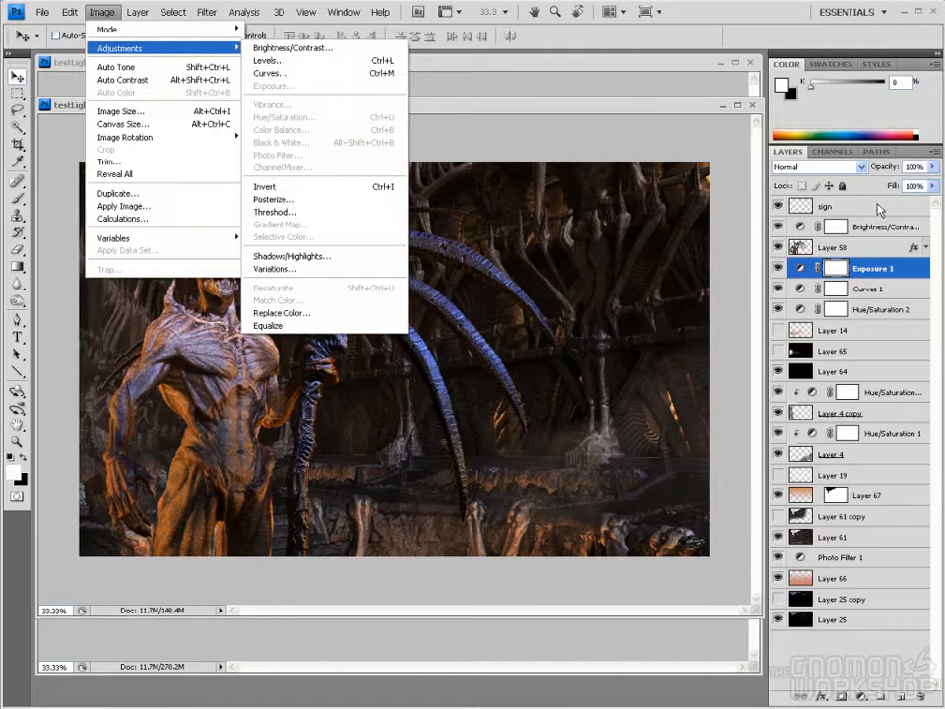
left_click(664, 111)
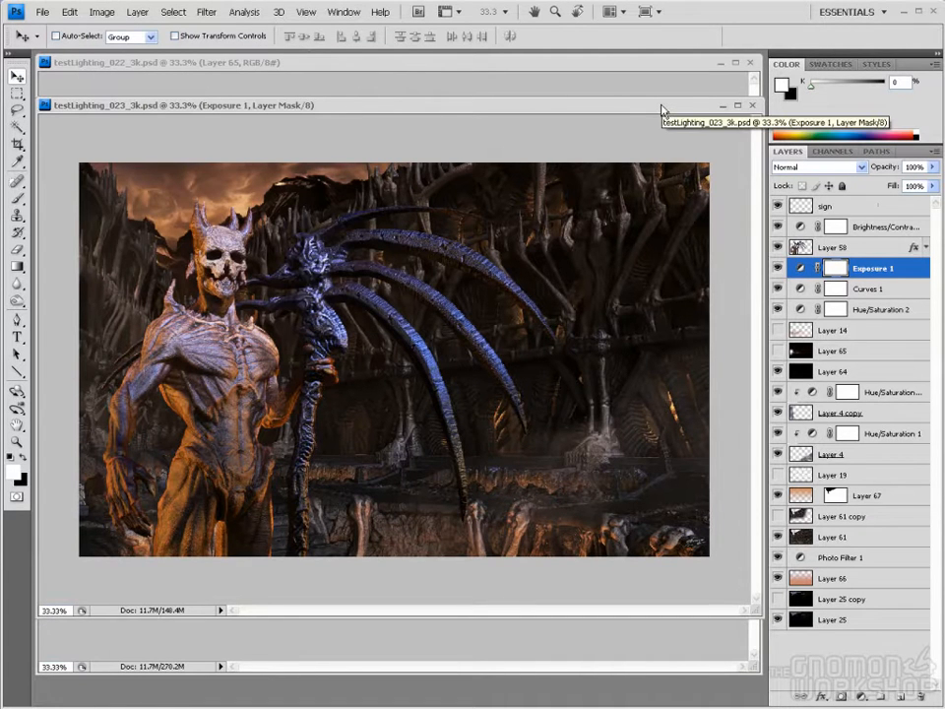
Compare the graded testLighting_023_3k.psd with testLighting_022_3k.psd by alternating which document is in front
left_click_drag(637, 112, 639, 190)
left_click(588, 121)
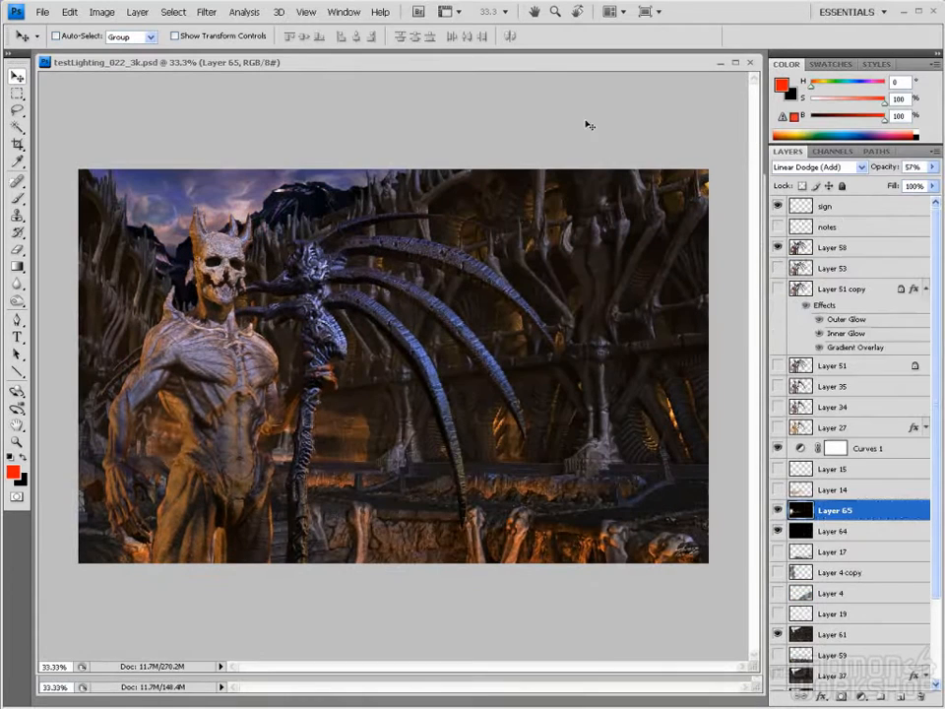
left_click(527, 695)
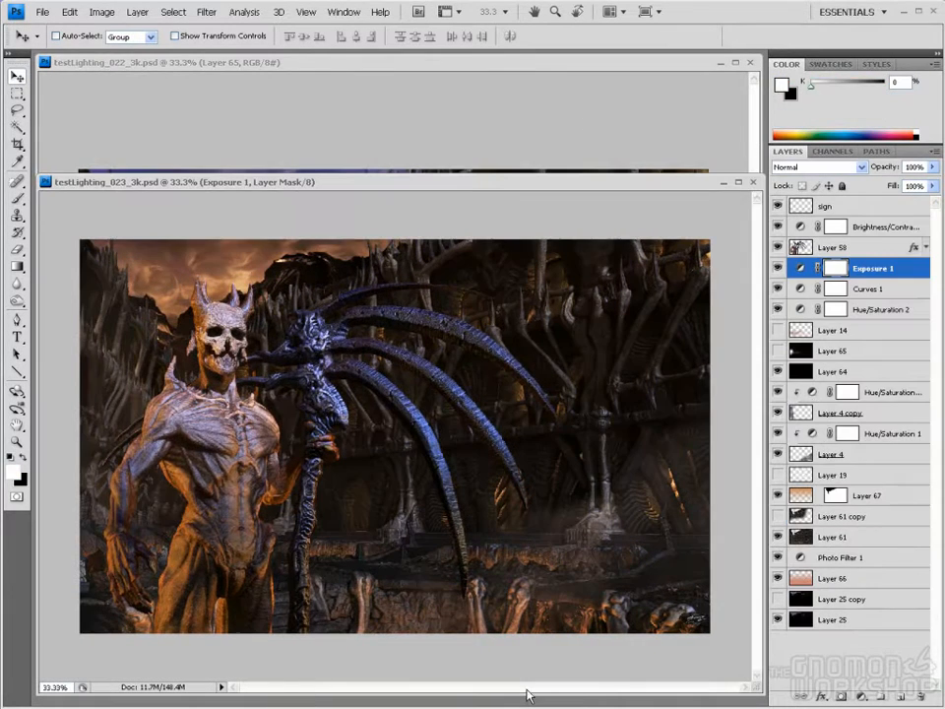
left_click_drag(508, 190, 508, 131)
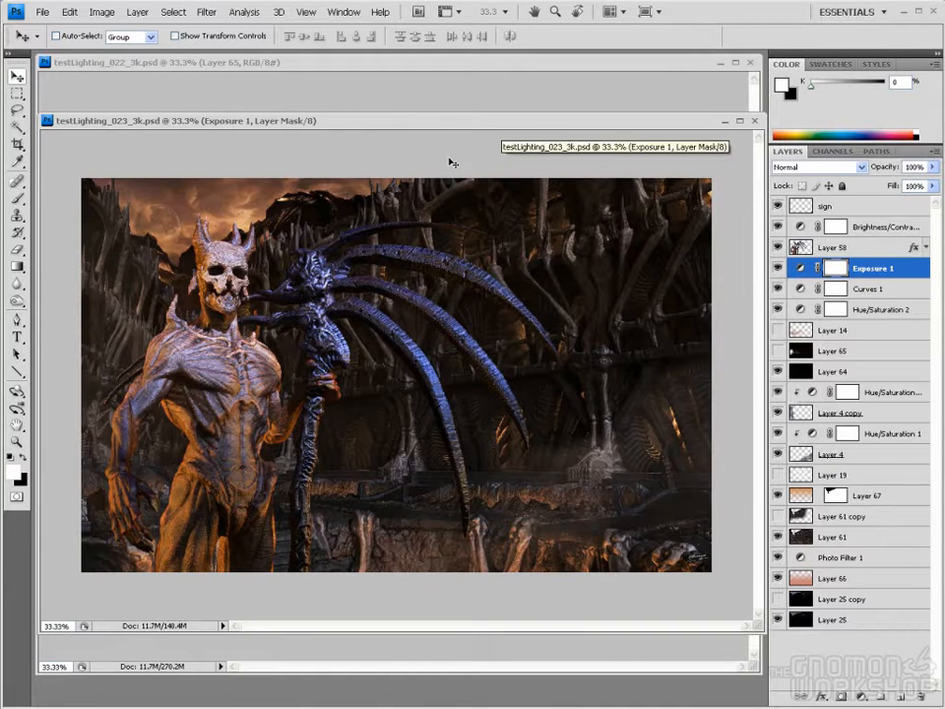
left_click_drag(446, 128, 442, 111)
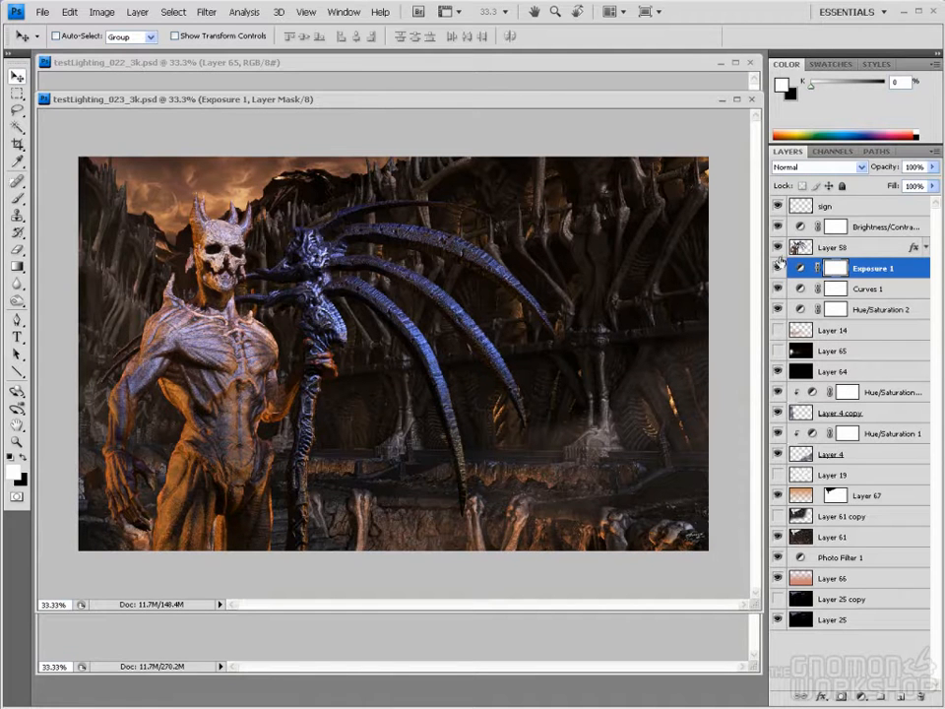
Hide the adjustment and effect layers in testLighting_023_3k.psd, leaving only sign, Layer 58, Layer 61 and Layer 25 visible
left_click_drag(777, 267, 778, 308)
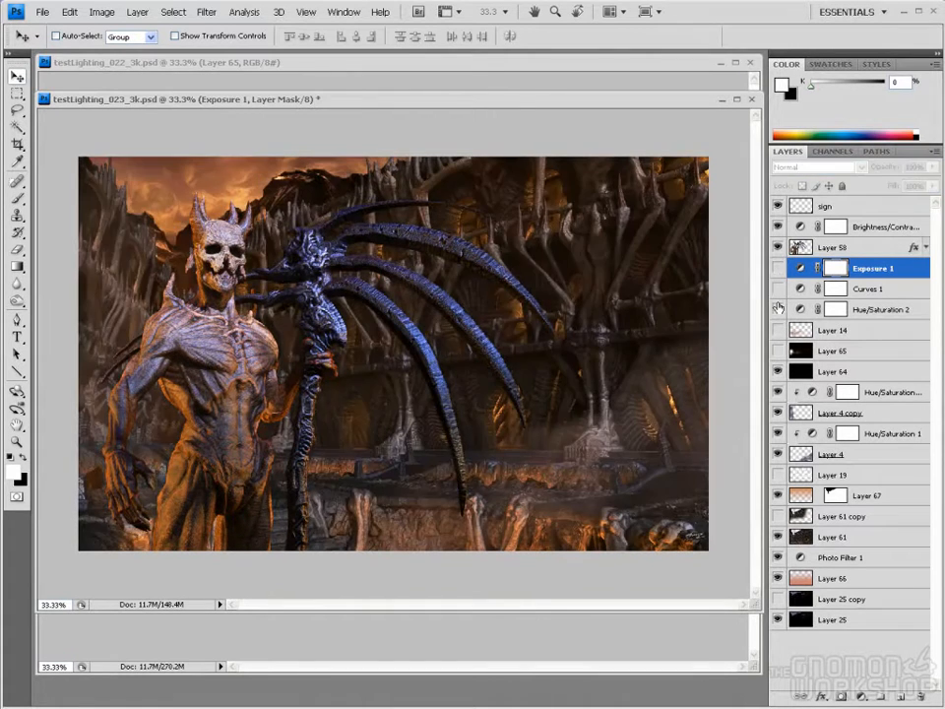
left_click_drag(778, 371, 780, 536)
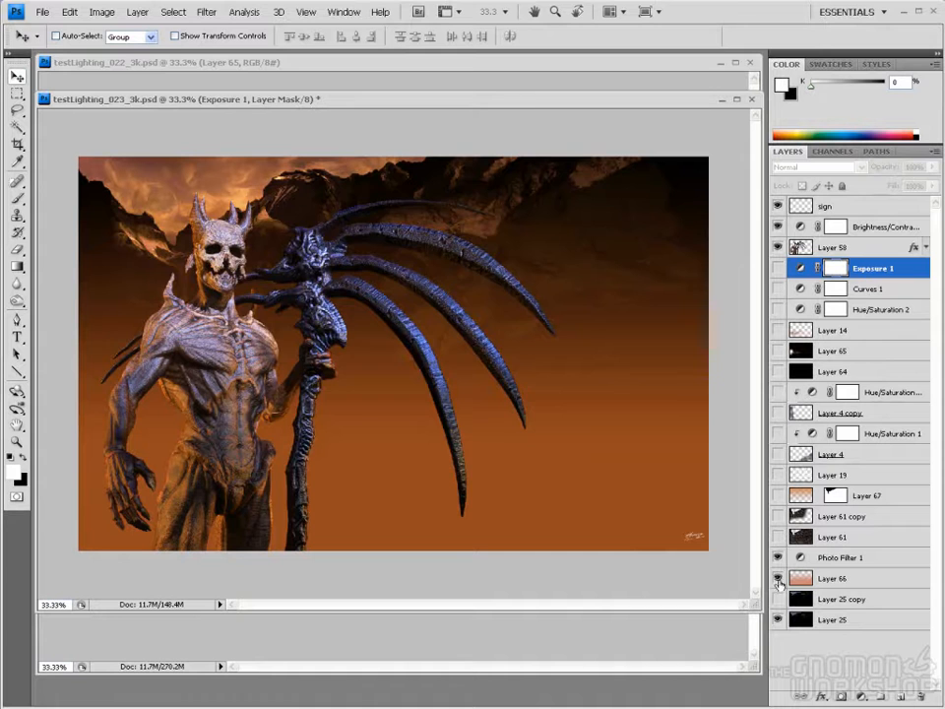
left_click(778, 578)
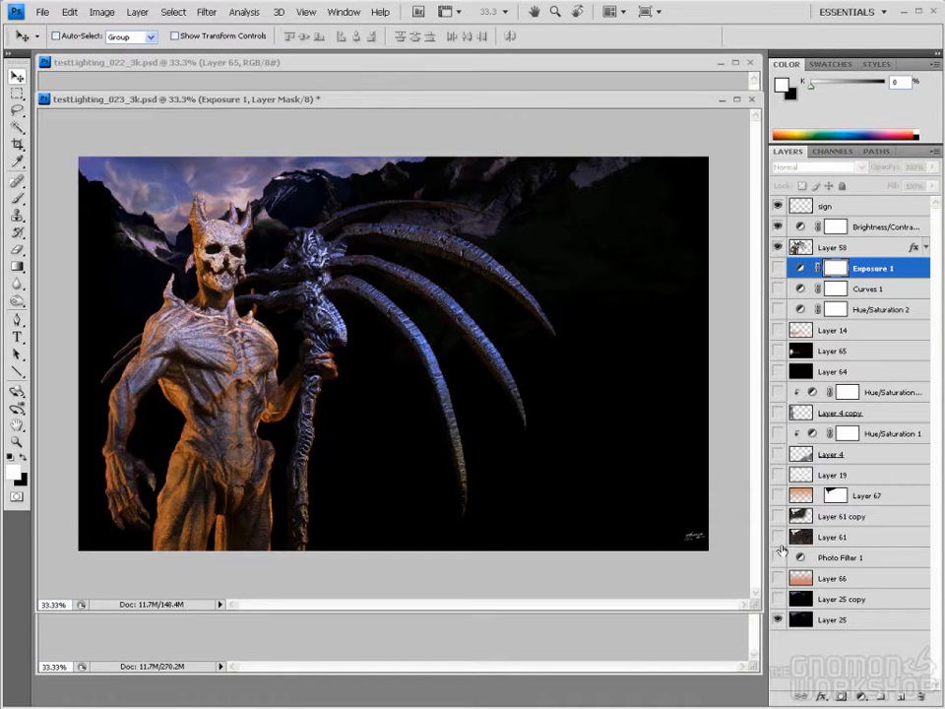
left_click(777, 227)
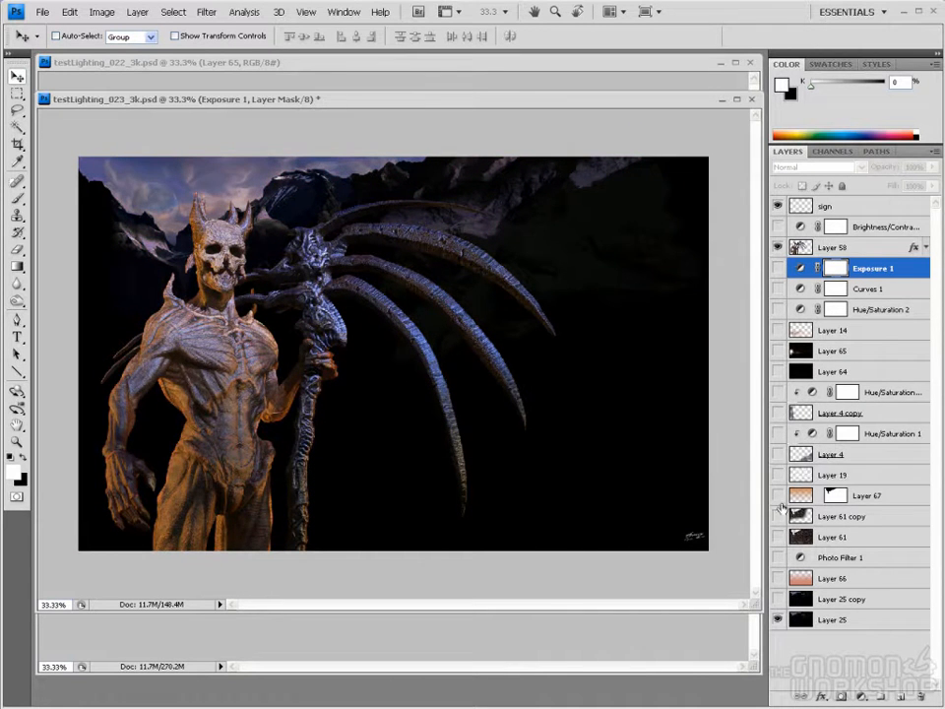
left_click(778, 518)
Compare the stripped-down testLighting_023_3k.psd against testLighting_022_3k.psd, moving its window lower to reach both documents
left_click_drag(460, 99, 468, 193)
left_click(429, 101)
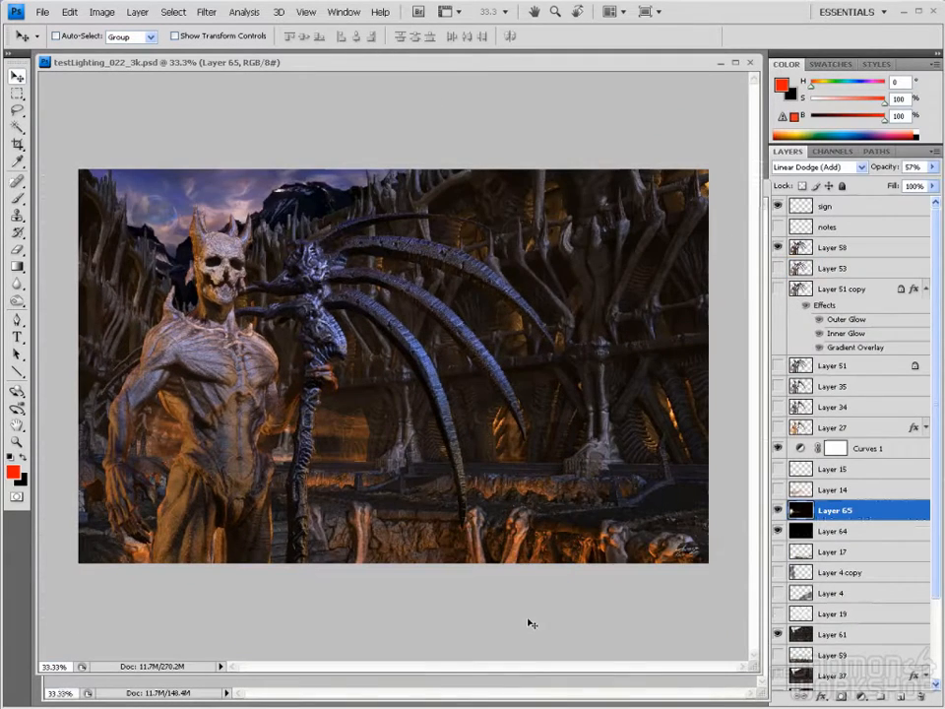
left_click(525, 684)
left_click(536, 141)
left_click(559, 689)
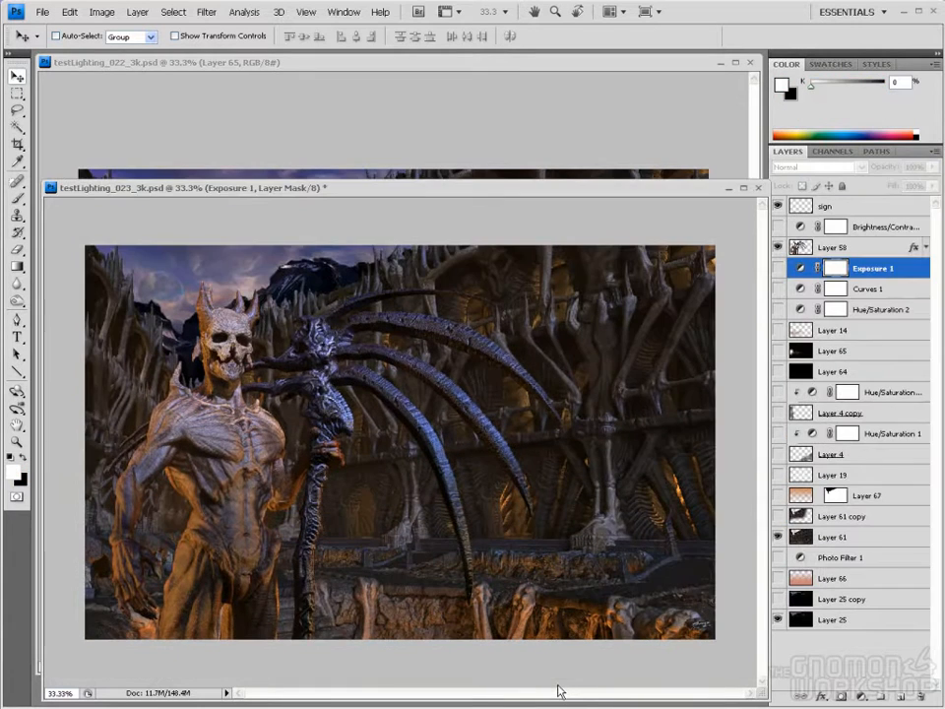
Shorten the testLighting_022_3k.psd window and hide its Curves 1 layer for comparison with testLighting_023_3k.psd
left_click(466, 142)
left_click_drag(763, 695, 748, 558)
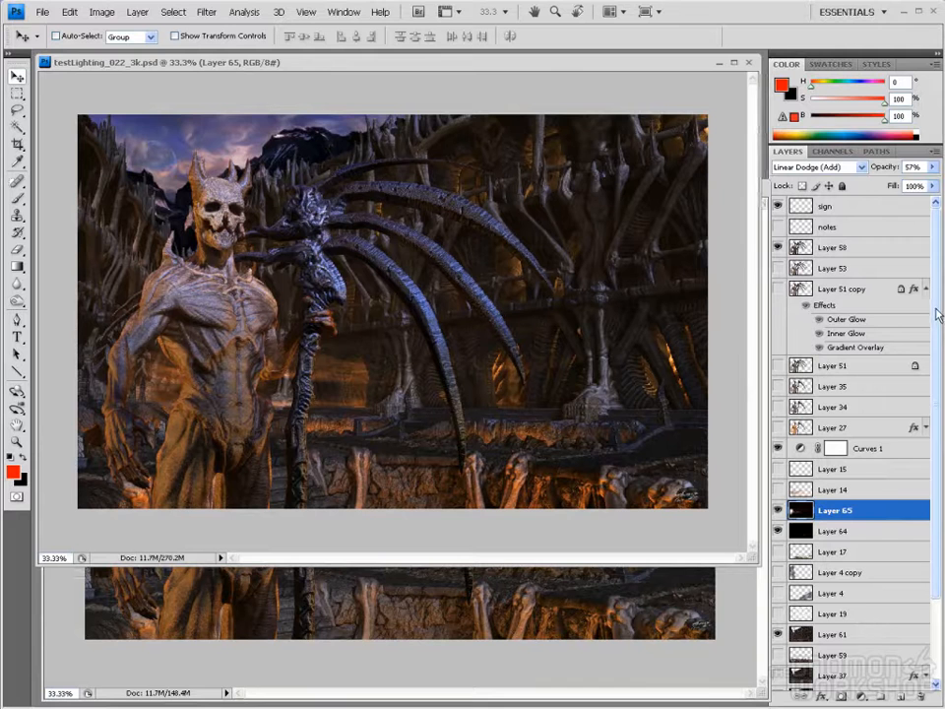
scroll(938, 267, "down", 2)
scroll(938, 266, "up", 2)
left_click(779, 449)
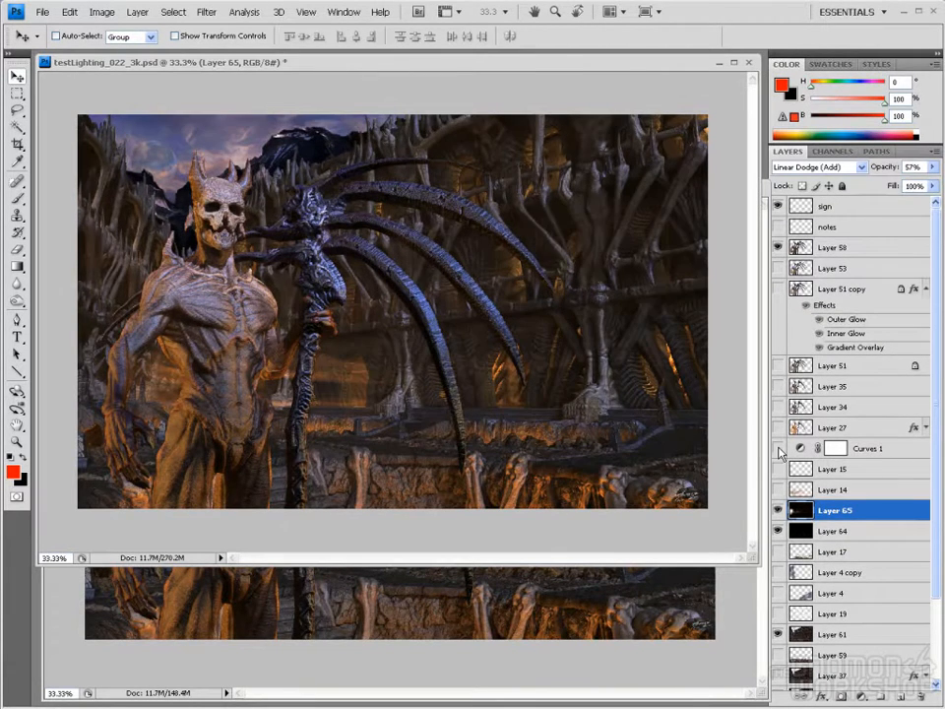
left_click(585, 681)
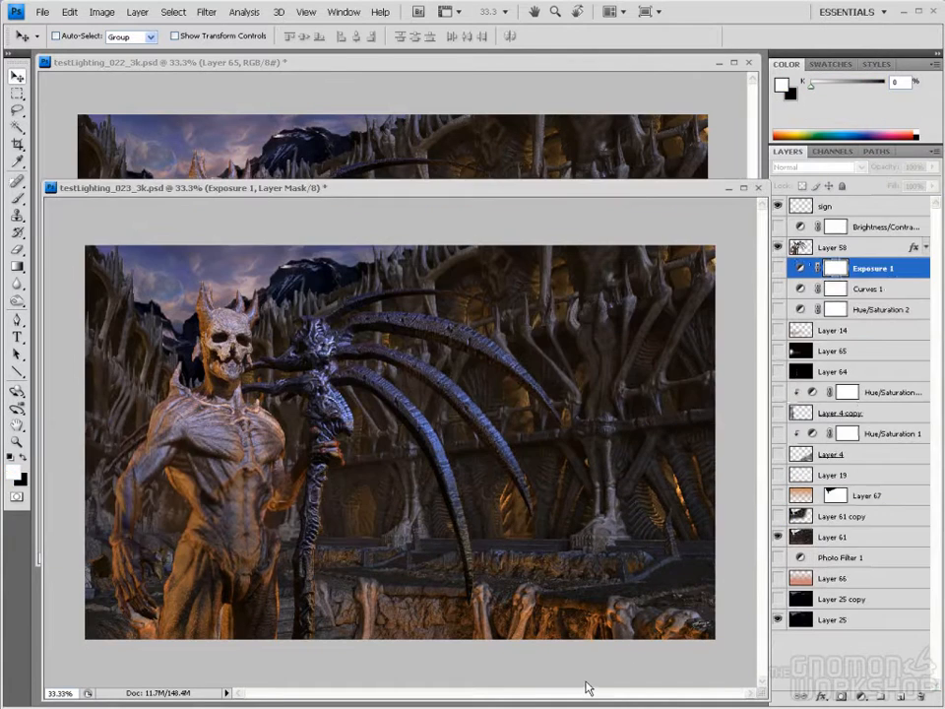
Show the Curves 1 layer in testLighting_022_3k.psd again, and bring testLighting_023_3k.psd back in front, nudging its window slightly higher
left_click(562, 92)
left_click(778, 448)
left_click(575, 672)
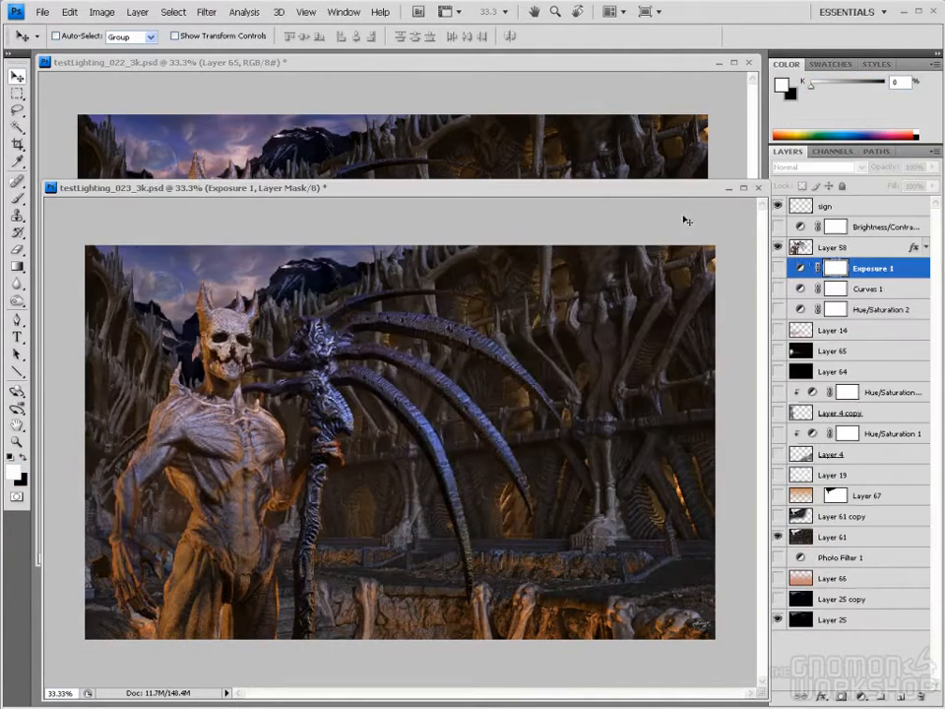
left_click_drag(661, 188, 652, 178)
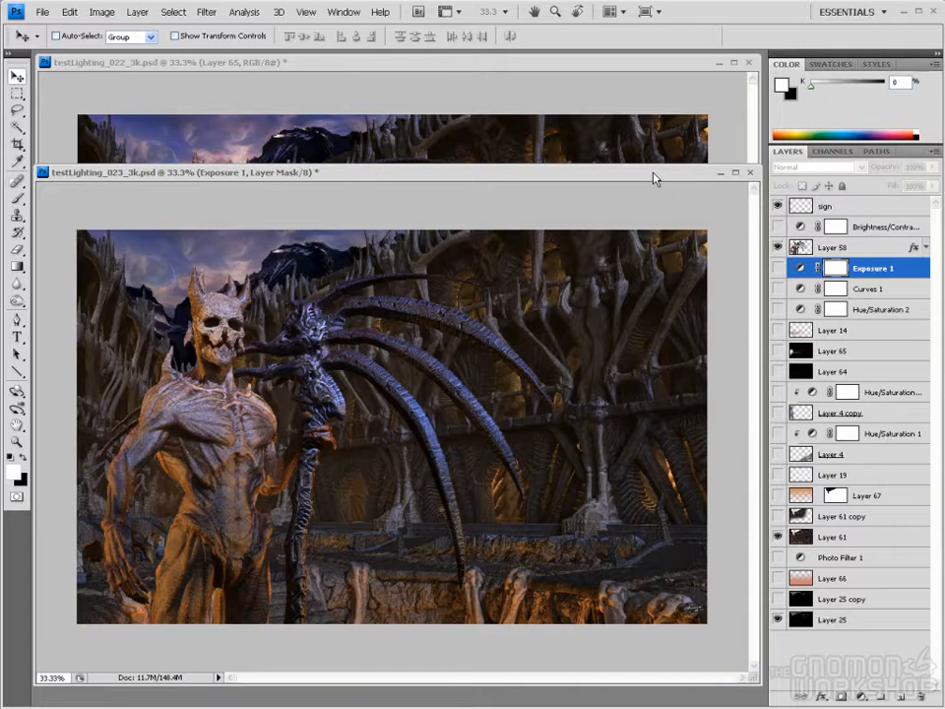
Toggle Layer 66 on and off in testLighting_023_3k.psd to judge its effect on the sky, leaving it visible
left_click(778, 582)
left_click(777, 581)
left_click(778, 580)
left_click(778, 581)
left_click(778, 581)
left_click(777, 580)
left_click(778, 581)
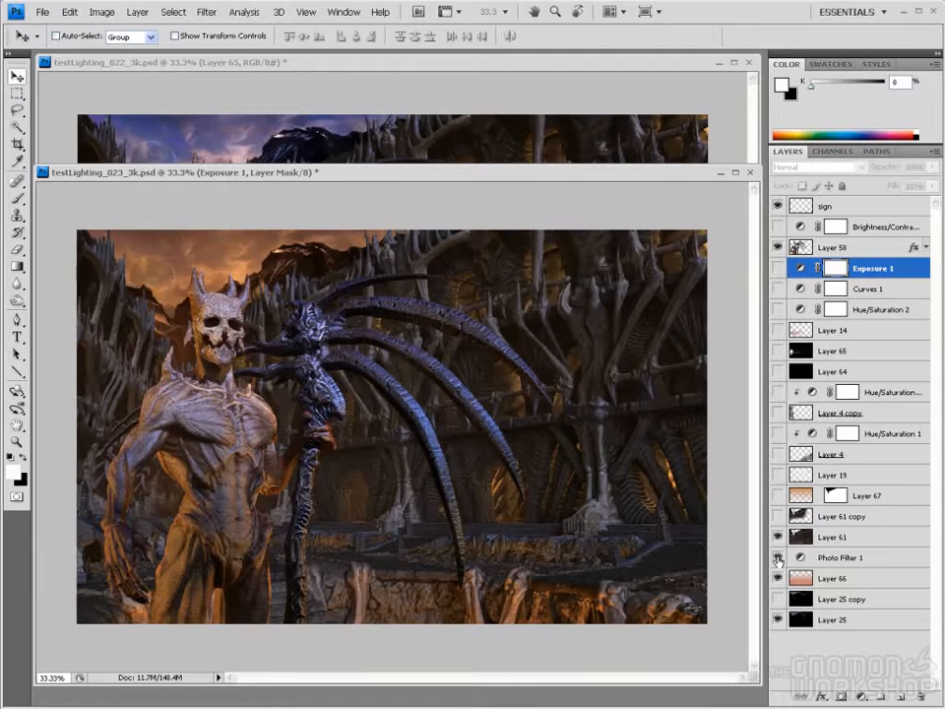
Select Photo Filter 1 and toggle its visibility to compare the sky with and without it, leaving the filter visible
left_click(784, 557)
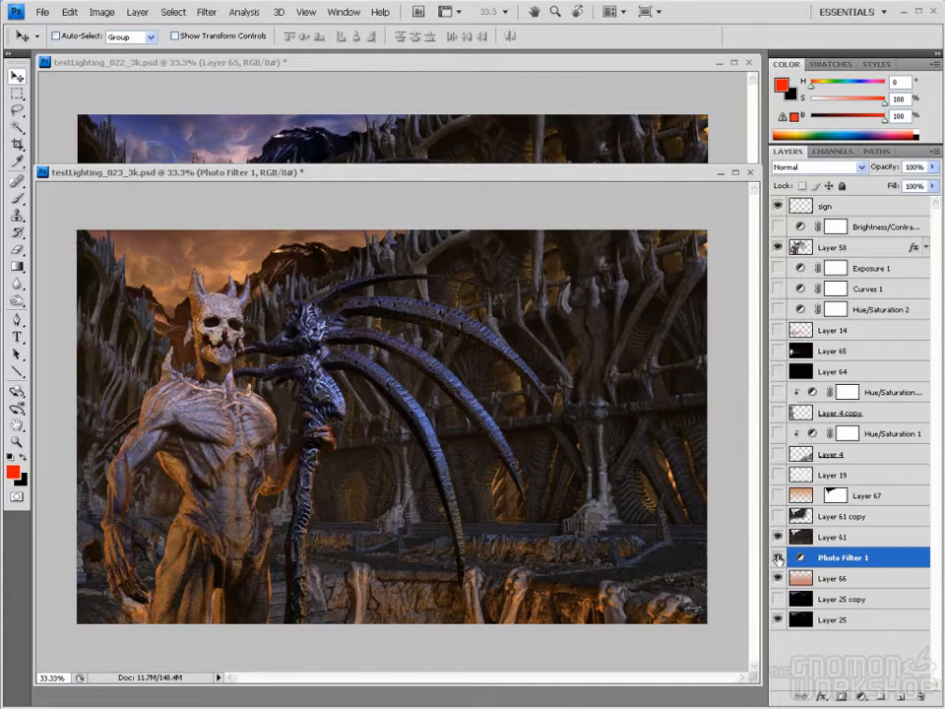
left_click(777, 558)
left_click(777, 558)
left_click(778, 558)
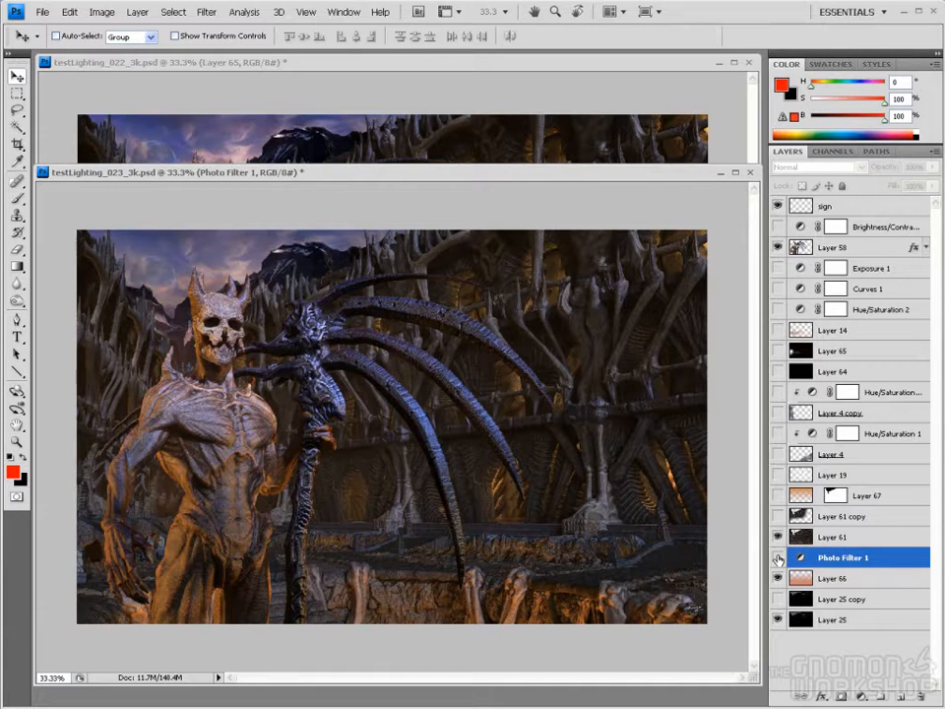
left_click(777, 558)
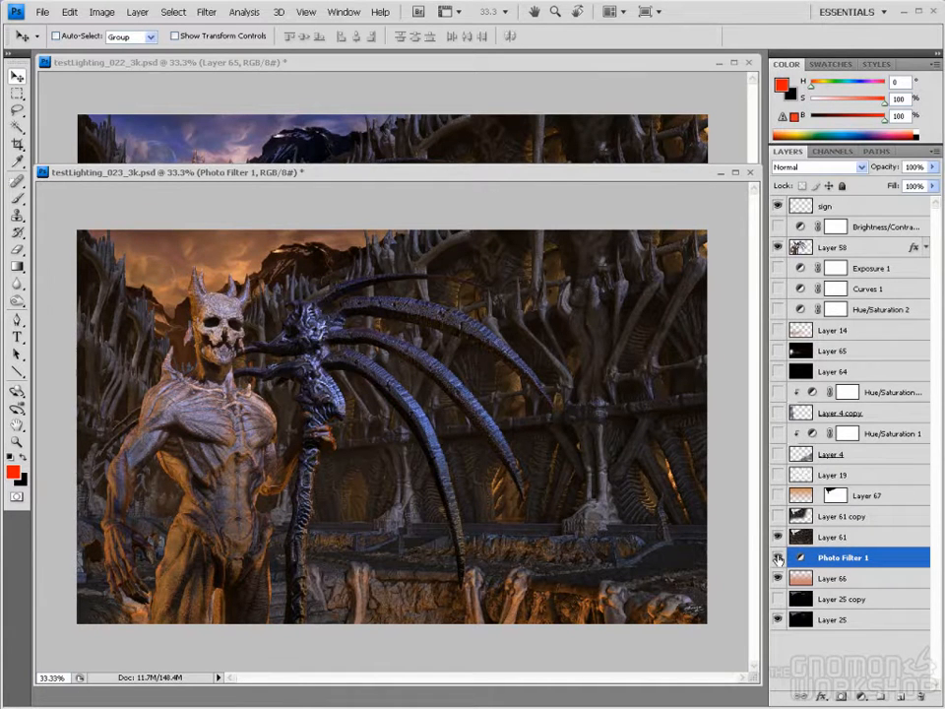
left_click(777, 558)
left_click(778, 559)
Show Layer 61 copy and inspect its effect on the background around the demon up close with the layer on and off
left_click(185, 339, "ctrl")
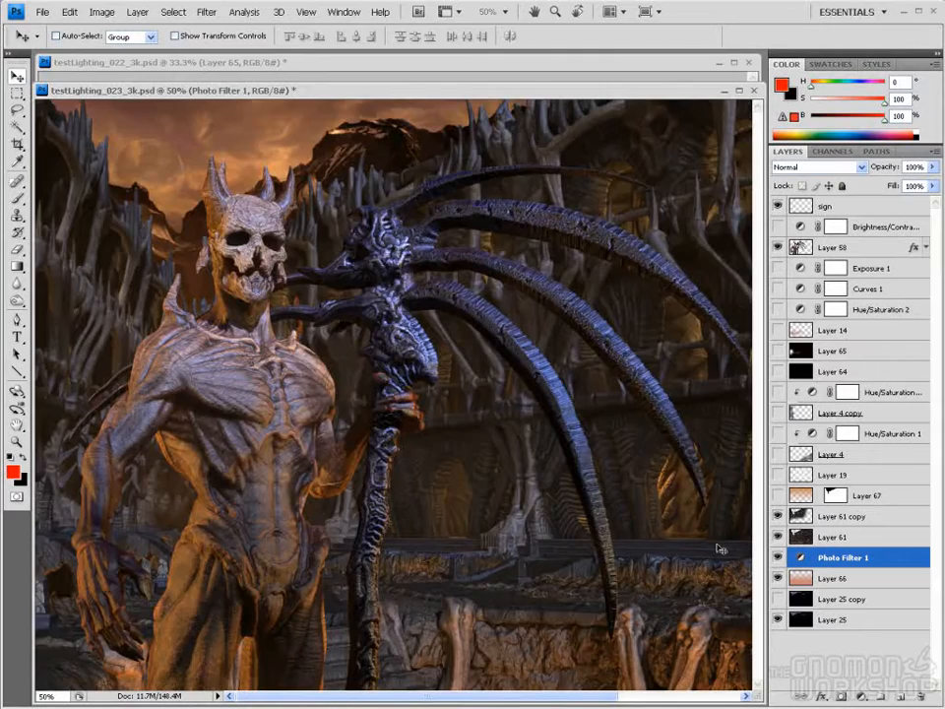
left_click(196, 306, "ctrl")
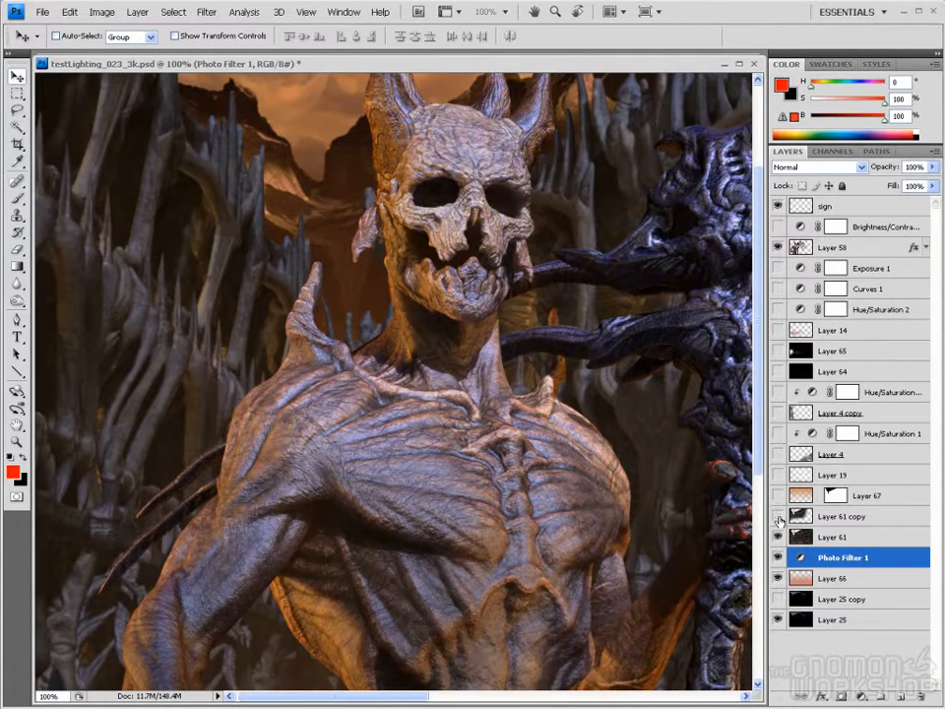
left_click(293, 277, "alt")
left_click(390, 370, "alt")
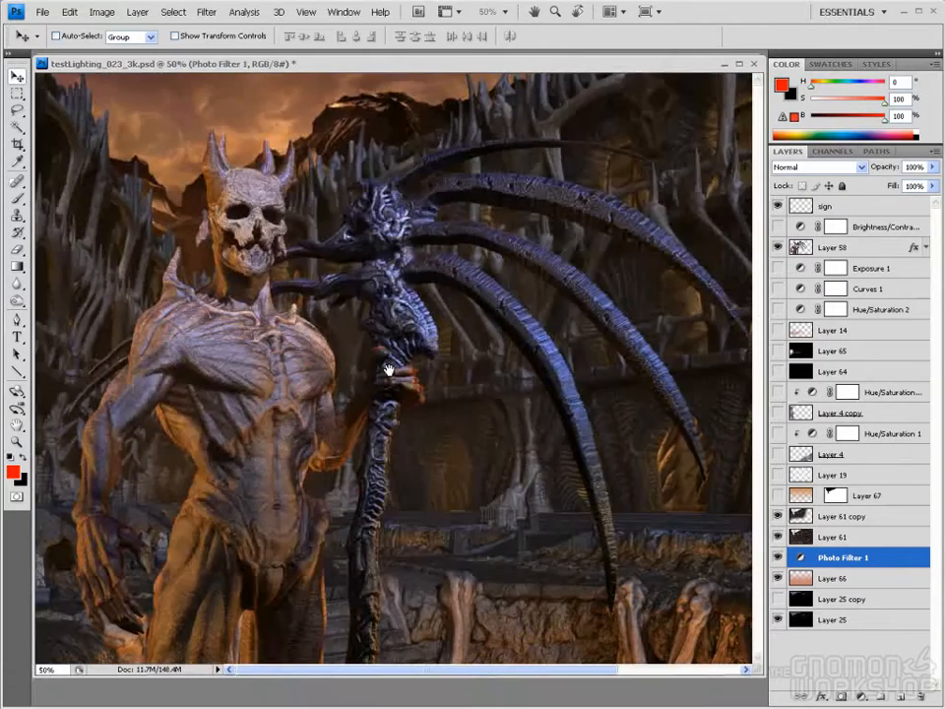
left_click(389, 371, "alt")
Move the testLighting_023_3k.psd window lower and enlarge it, and toggle Layer 67 to compare its overlay, leaving it visible
left_click_drag(570, 65, 584, 210)
left_click_drag(703, 618, 742, 690)
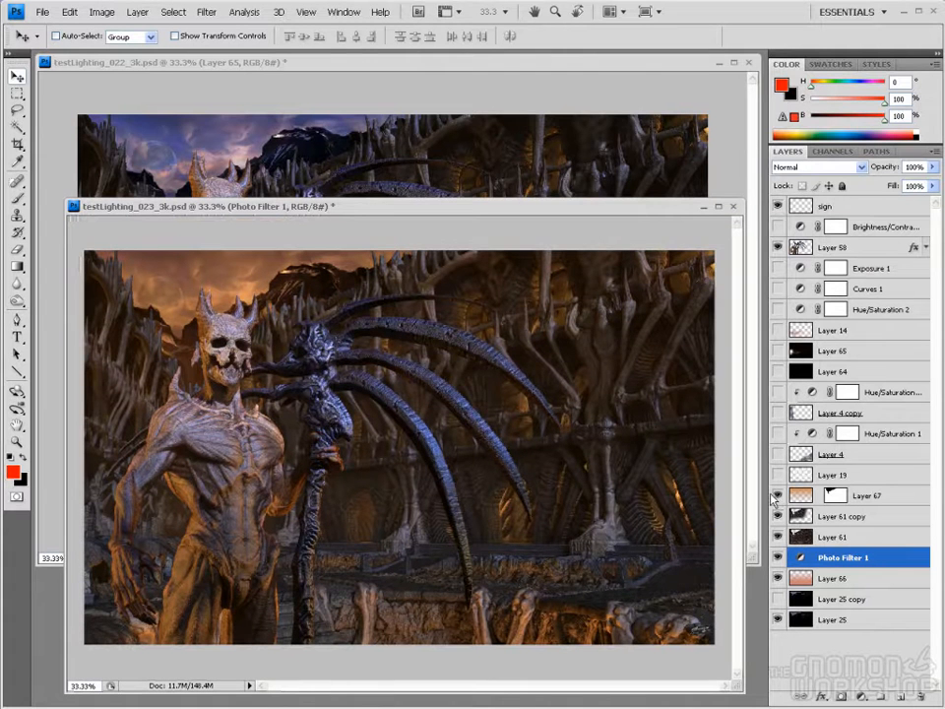
left_click(776, 496)
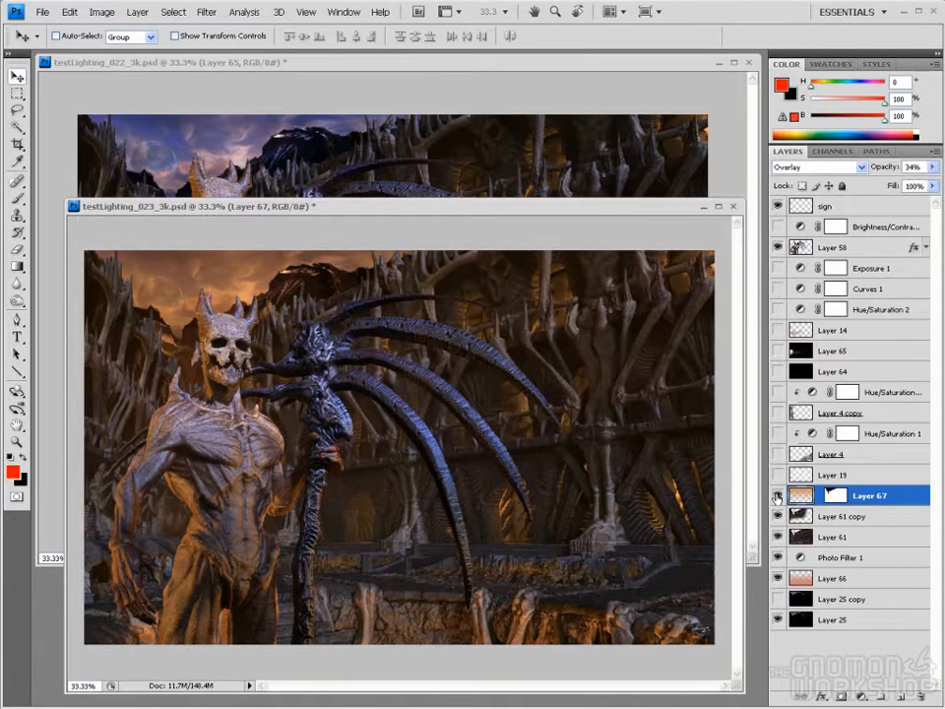
left_click(777, 497)
left_click(777, 497)
left_click(777, 497)
Preview Layer 19 by toggling its visibility and selecting it, leaving the layer hidden
left_click(777, 475)
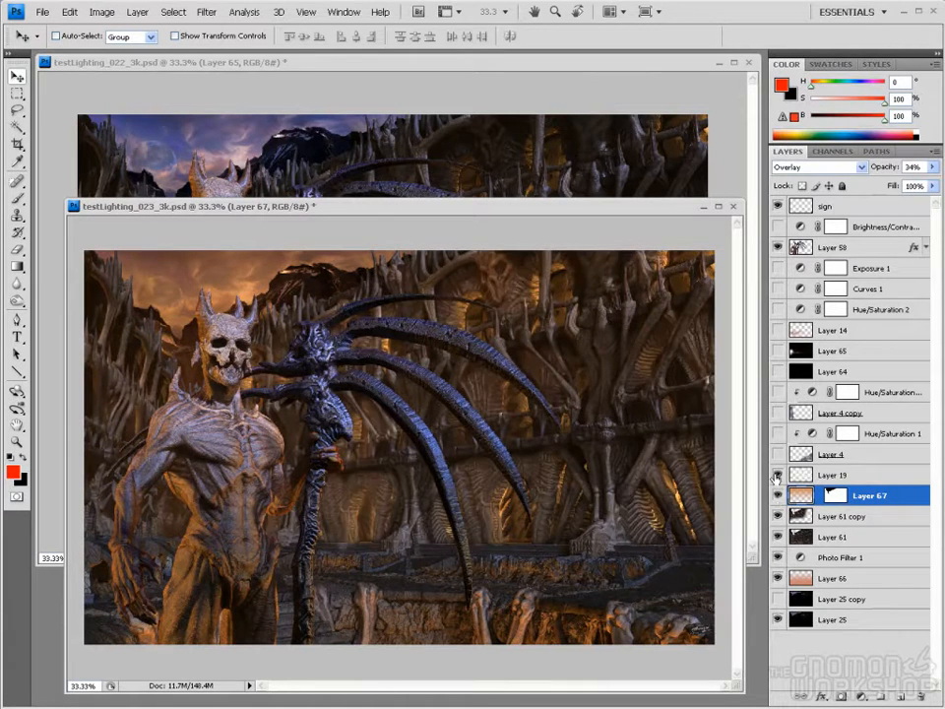
left_click(777, 476)
left_click(777, 475)
key("alt+bracketright")
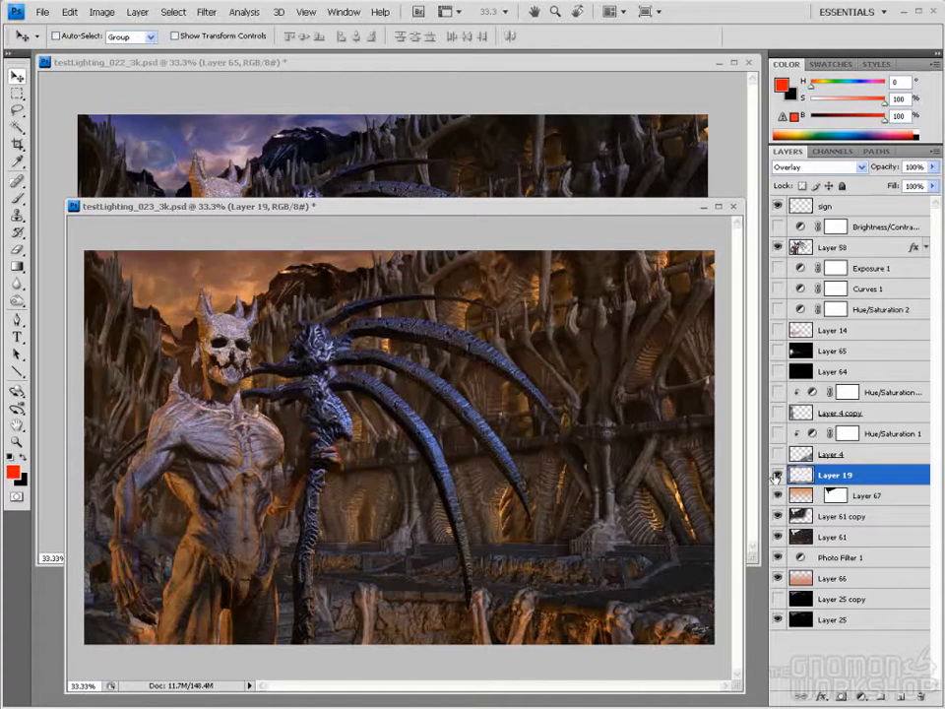
left_click(777, 476)
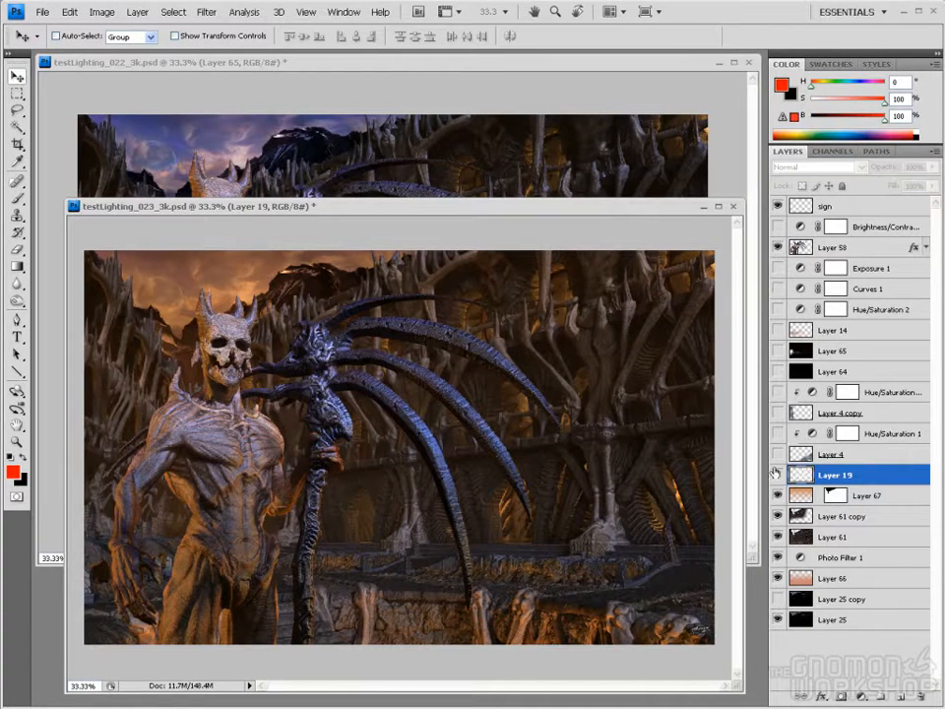
Show Layer 4 and its clipped Hue/Saturation 1 adjustment, and select Layer 4
left_click(777, 454)
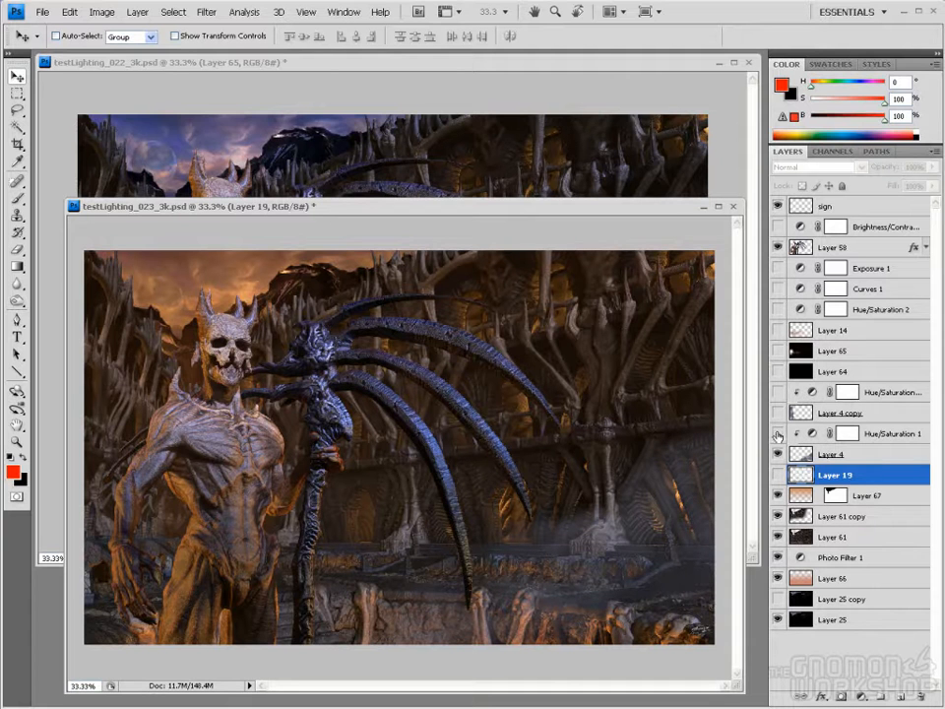
left_click(778, 434)
left_click(891, 439)
left_click(836, 455)
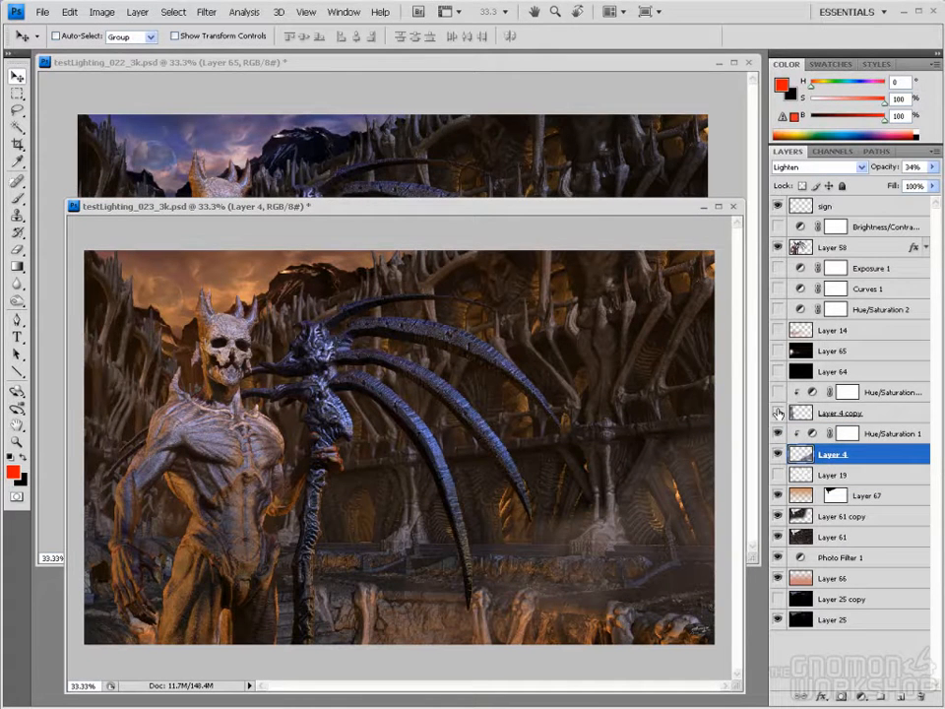
Toggle Layer 4 copy to compare its effect, leaving it visible with its clipped Hue/Saturation adjustment and Layer 64
left_click(777, 413)
left_click(778, 413)
left_click(778, 414)
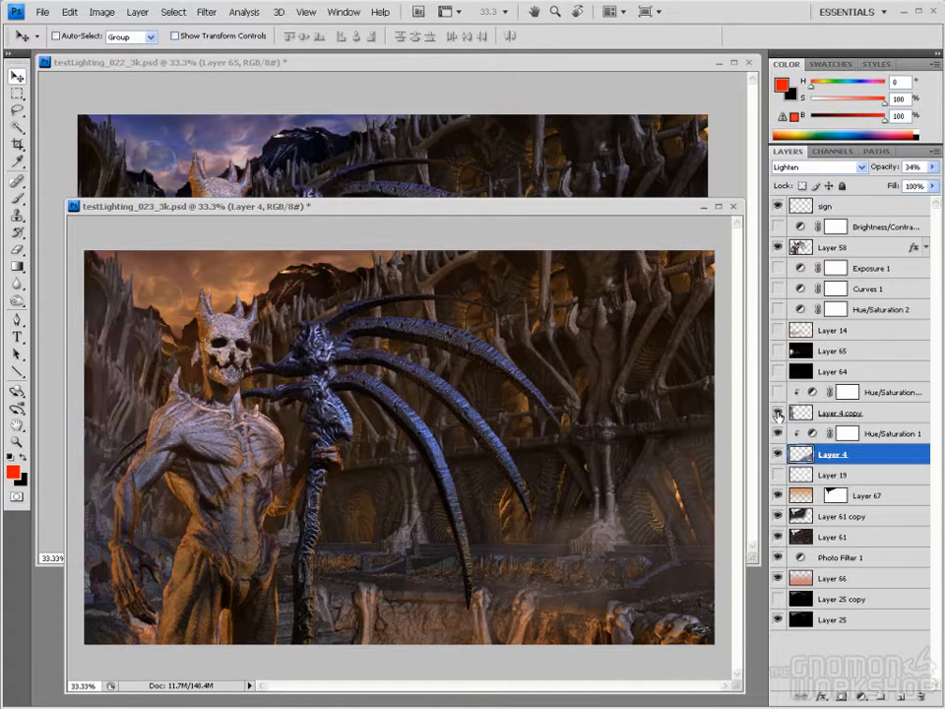
left_click(778, 413)
left_click(778, 413)
left_click(777, 414)
left_click(778, 413)
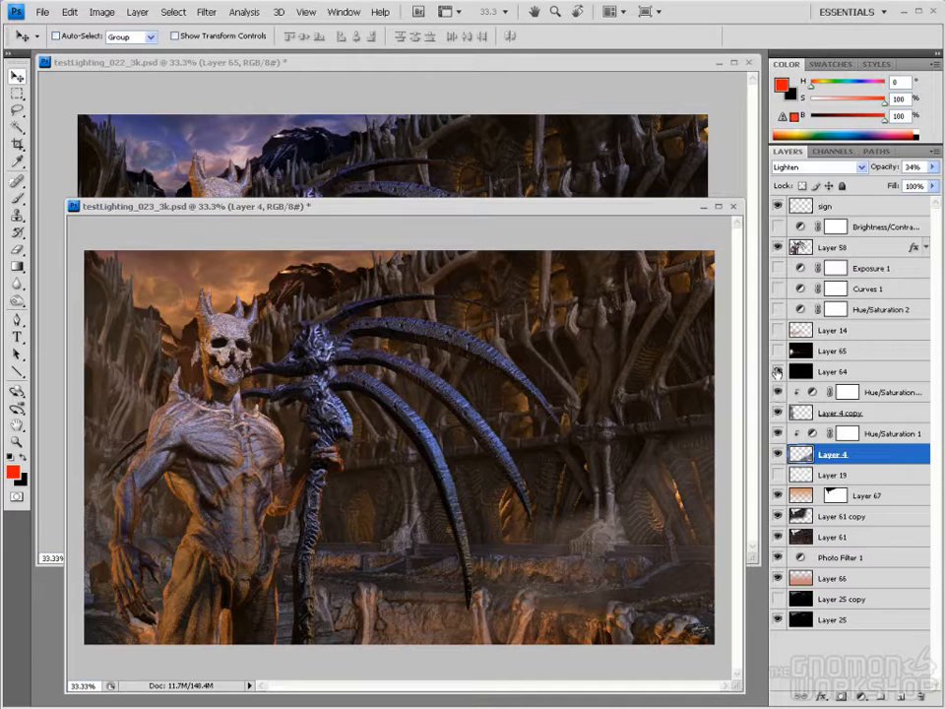
Examine Layer 64's light on the background stonework up close by toggling its visibility, leaving the layer visible
left_click(777, 372)
left_click(776, 372)
left_click(495, 565, "ctrl")
left_click(494, 565, "ctrl")
left_click_drag(448, 595, 591, 590)
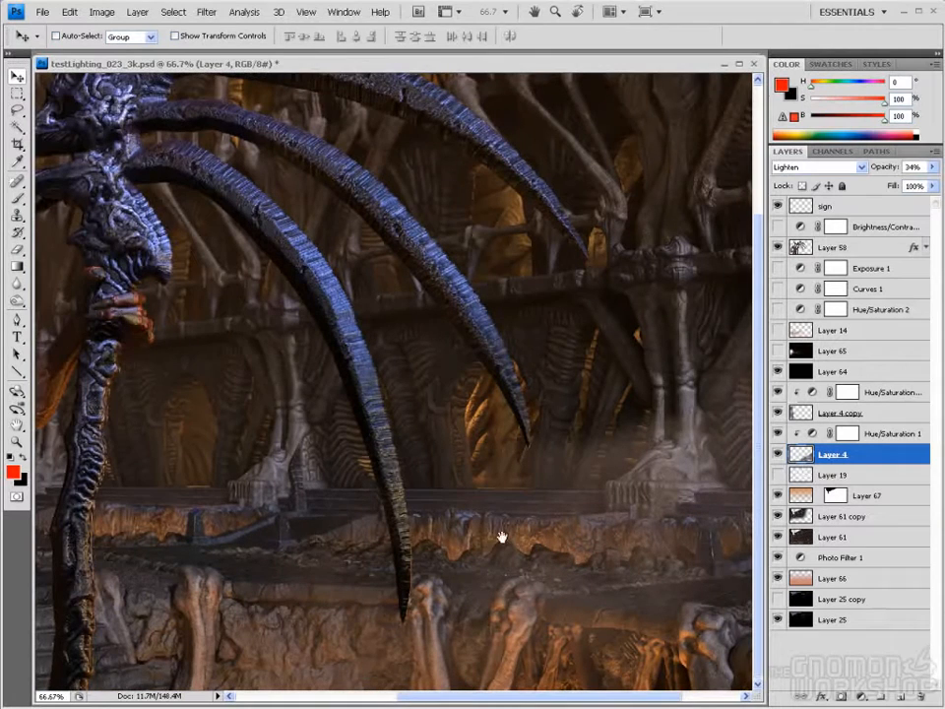
left_click(777, 372)
left_click(776, 372)
left_click(777, 372)
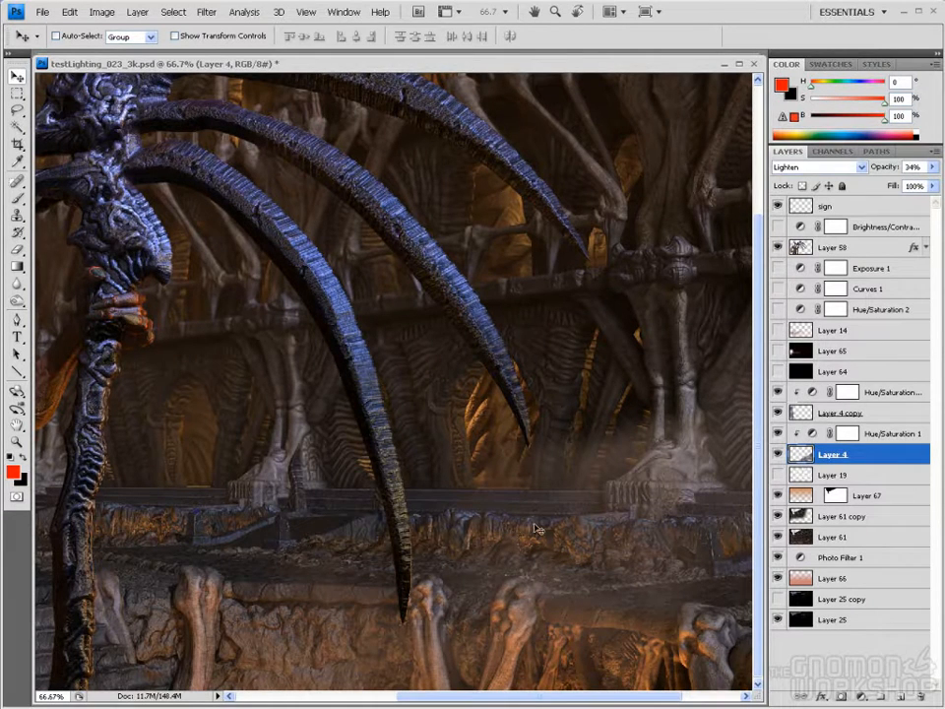
left_click_drag(301, 409, 449, 451)
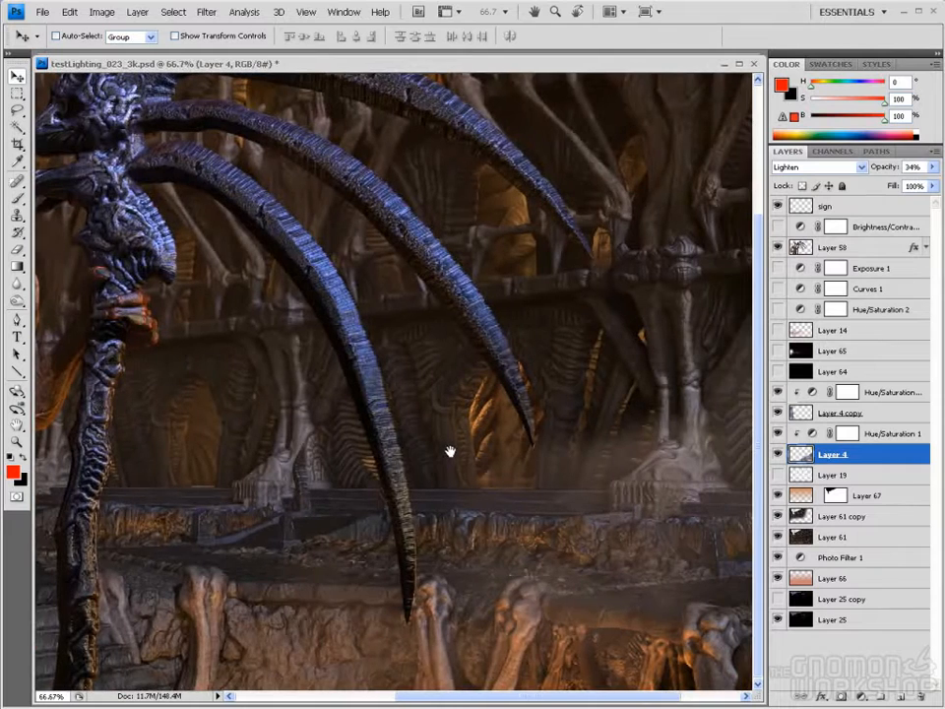
left_click(777, 371)
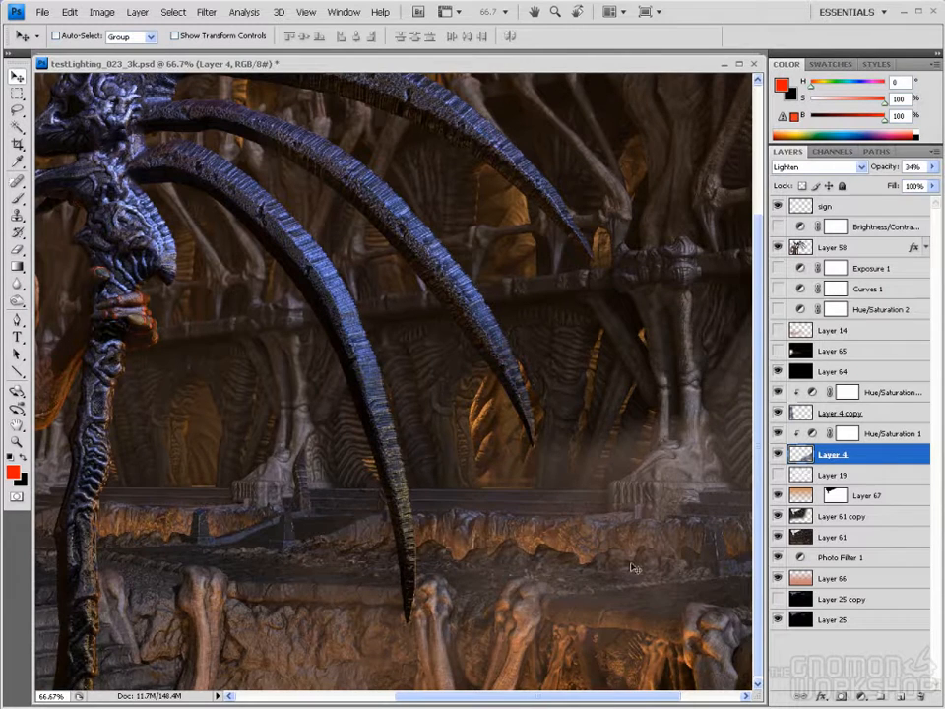
Show Layer 65 and compare its light behind the demon with the layer on and off, leaving it visible
left_click_drag(513, 498, 557, 420)
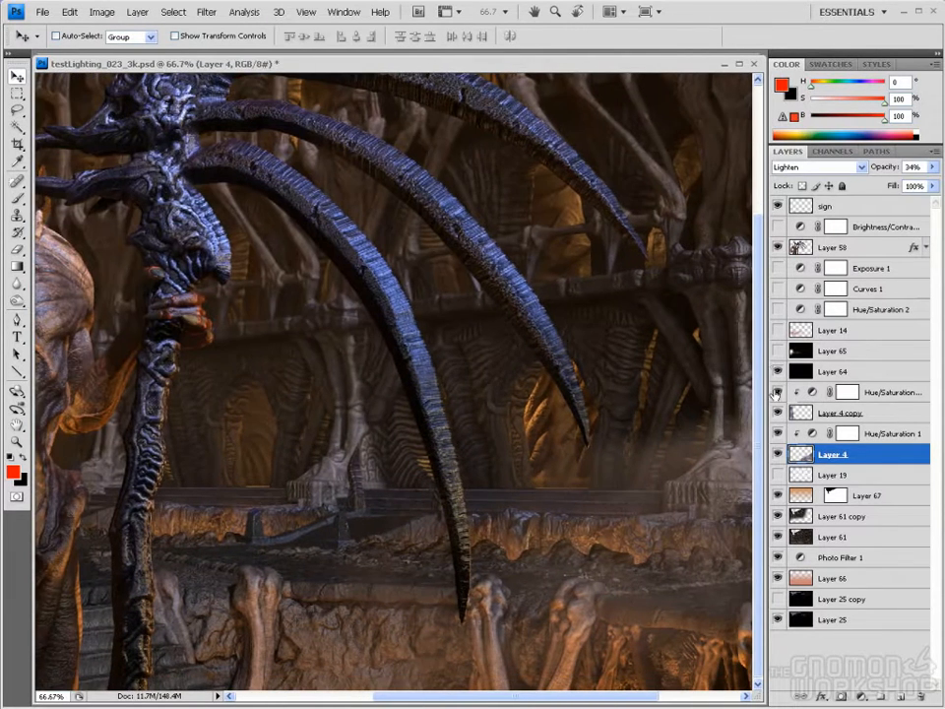
left_click(778, 350)
left_click_drag(411, 346, 585, 344)
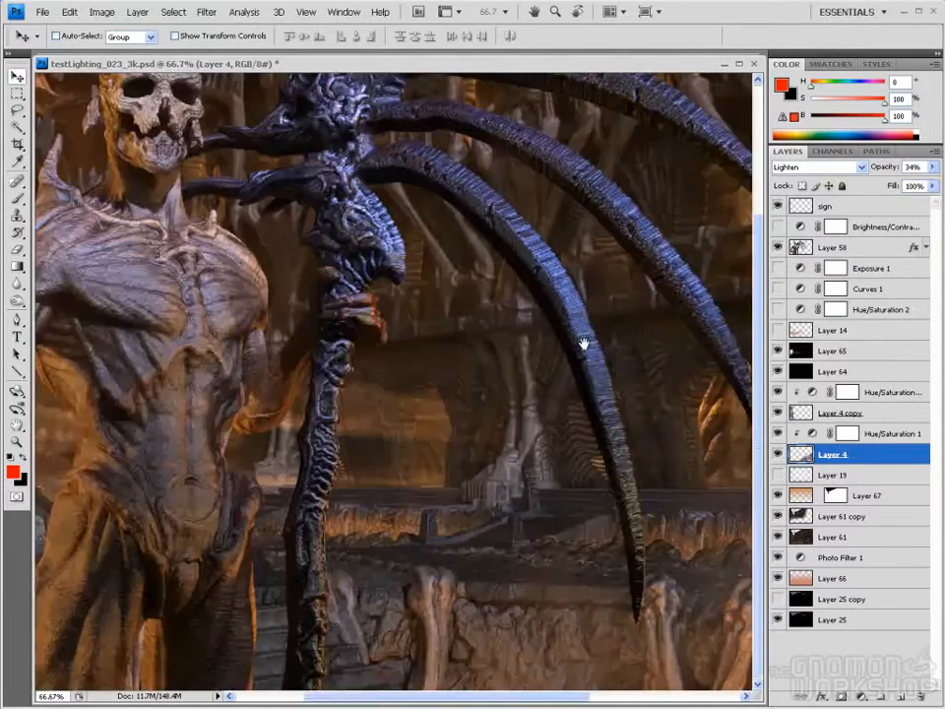
left_click(547, 340, "alt")
left_click_drag(434, 341, 582, 343)
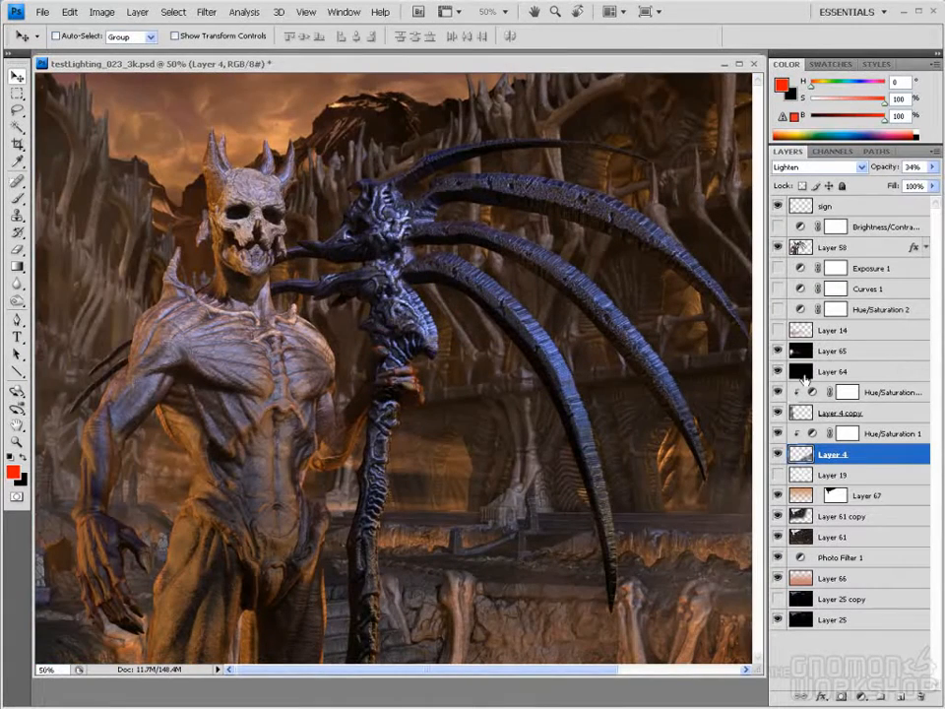
left_click(778, 350)
left_click(778, 350)
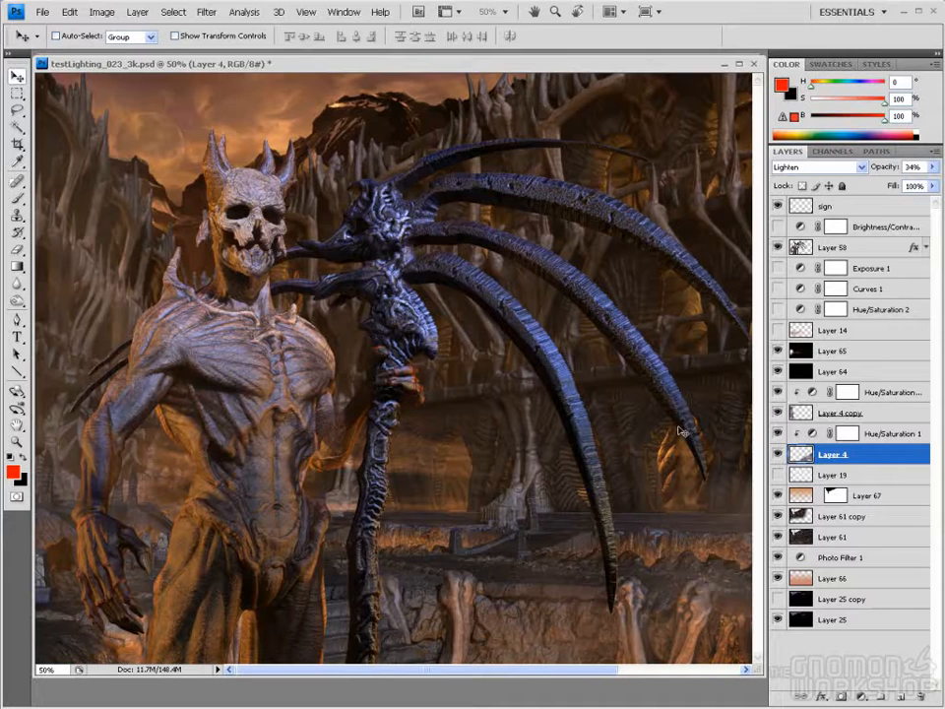
Show Layer 14, Hue/Saturation 2 and Curves 1, moving the testLighting_023_3k.psd window lower and toggling Curves 1 to compare
left_click(778, 330)
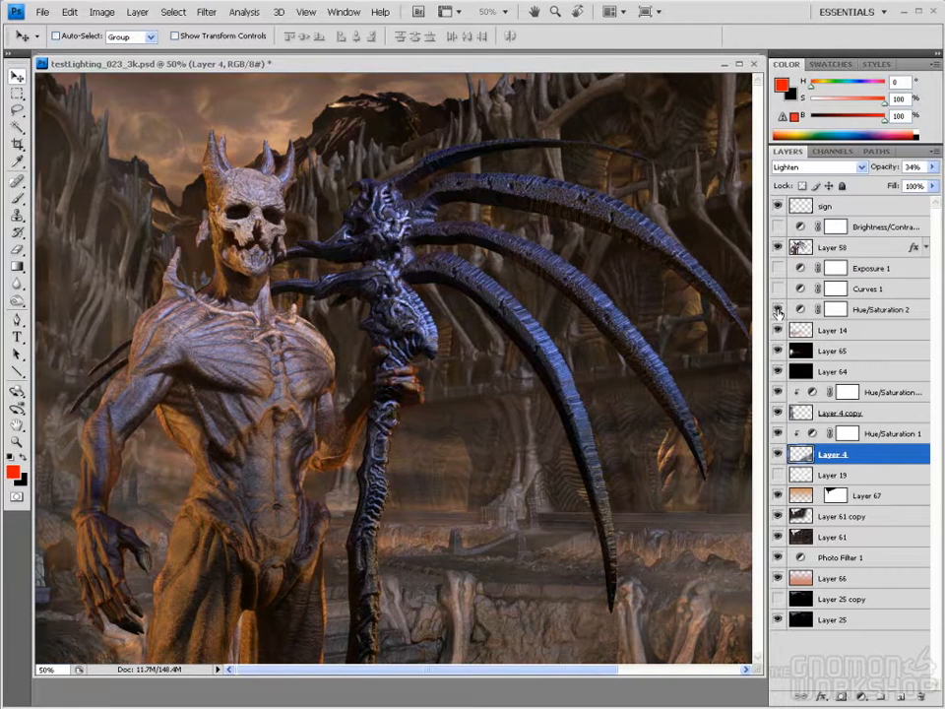
key("ctrl+minus")
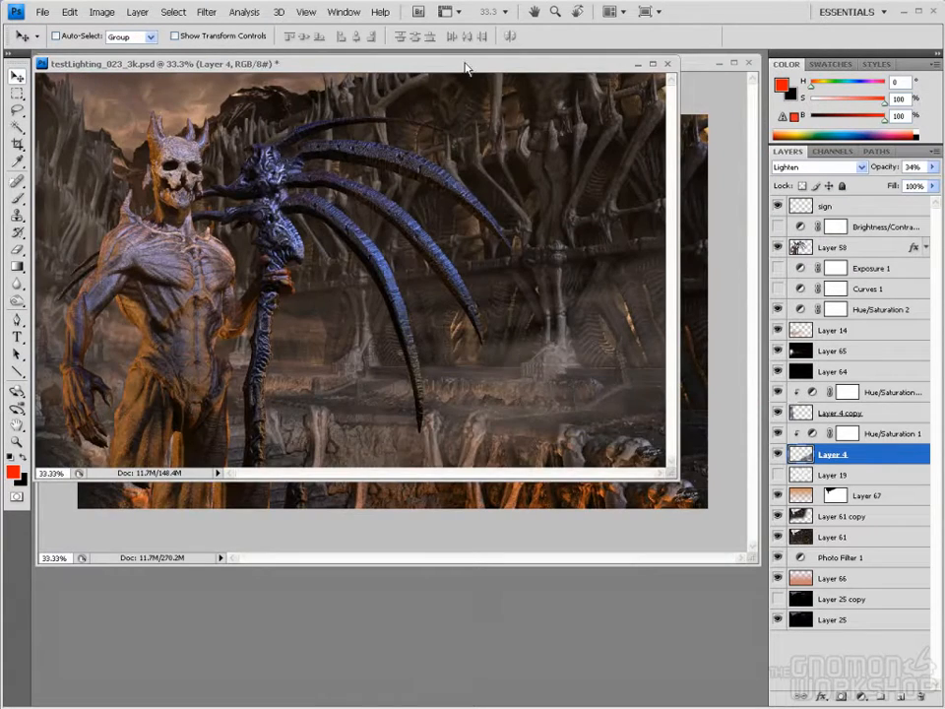
left_click_drag(467, 72, 521, 209)
left_click(779, 288)
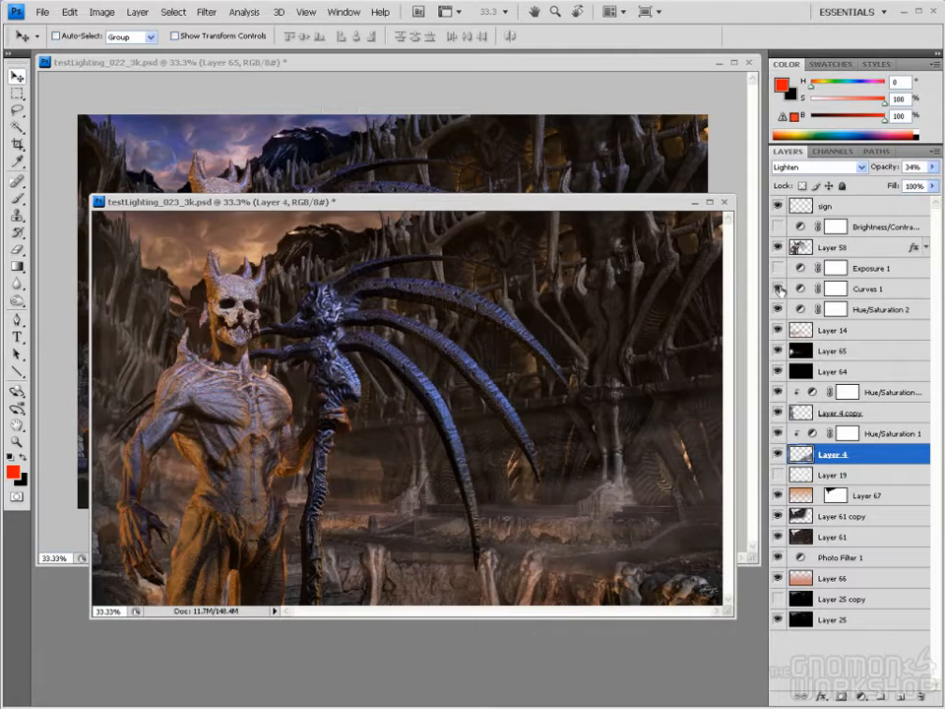
left_click(778, 290)
left_click(779, 289)
Show the Exposure 1 and Brightness/Contrast adjustments, toggling Brightness/Contrast to compare the image with and without it
left_click(778, 269)
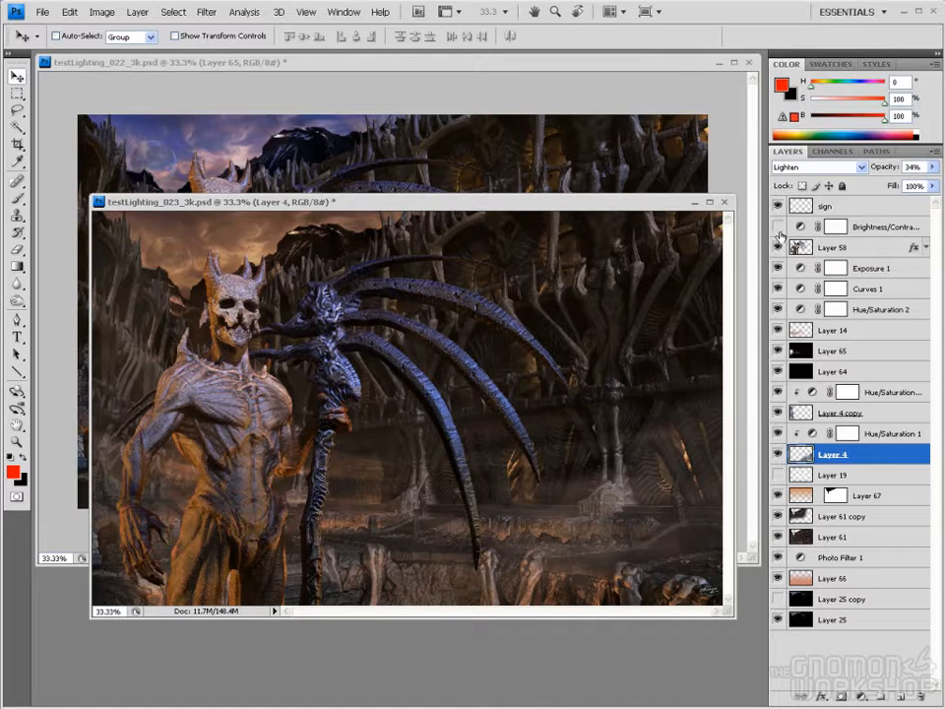
left_click(777, 228)
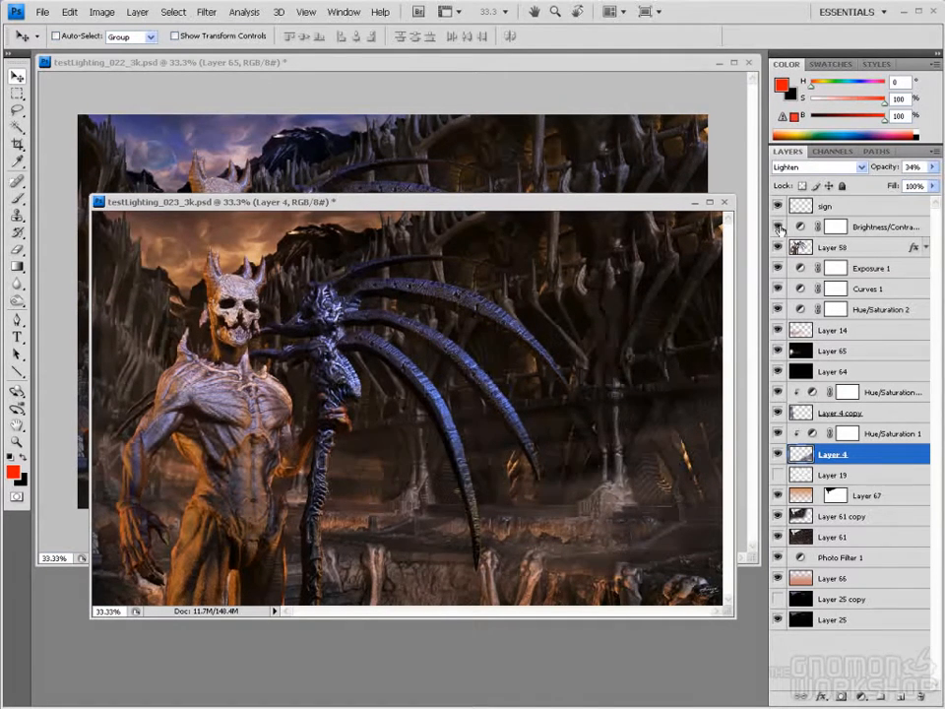
left_click(778, 227)
left_click(779, 228)
Shrink the testLighting_022_3k.psd window around its image and place testLighting_023_3k.psd lower in front so both comps show
left_click_drag(479, 214, 502, 274)
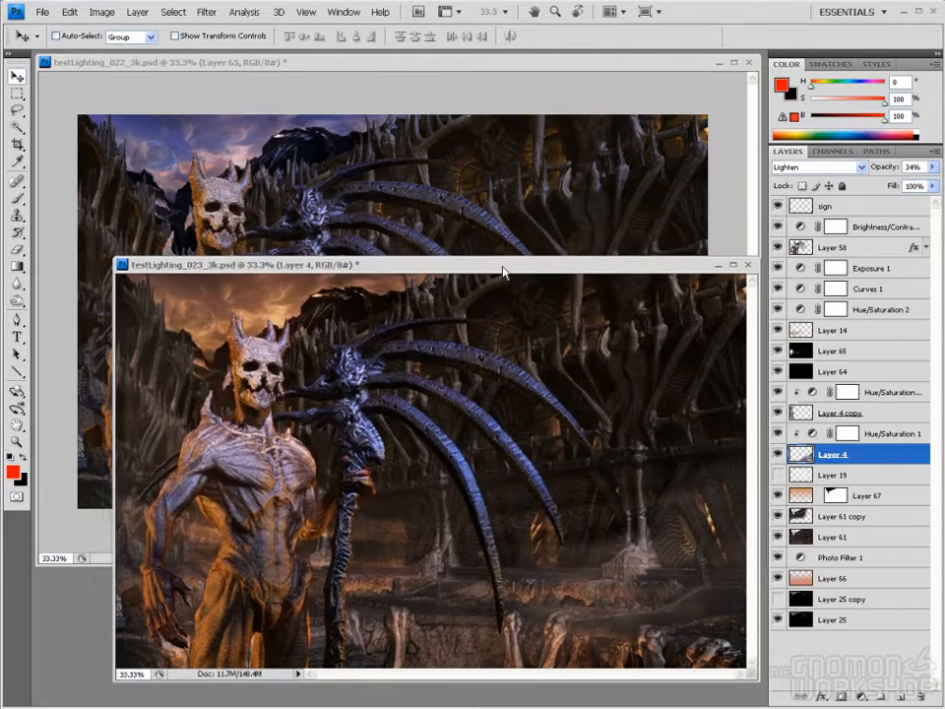
left_click(498, 101)
left_click_drag(757, 563, 692, 476)
left_click(712, 384)
left_click_drag(683, 263, 694, 285)
left_click_drag(552, 281, 549, 277)
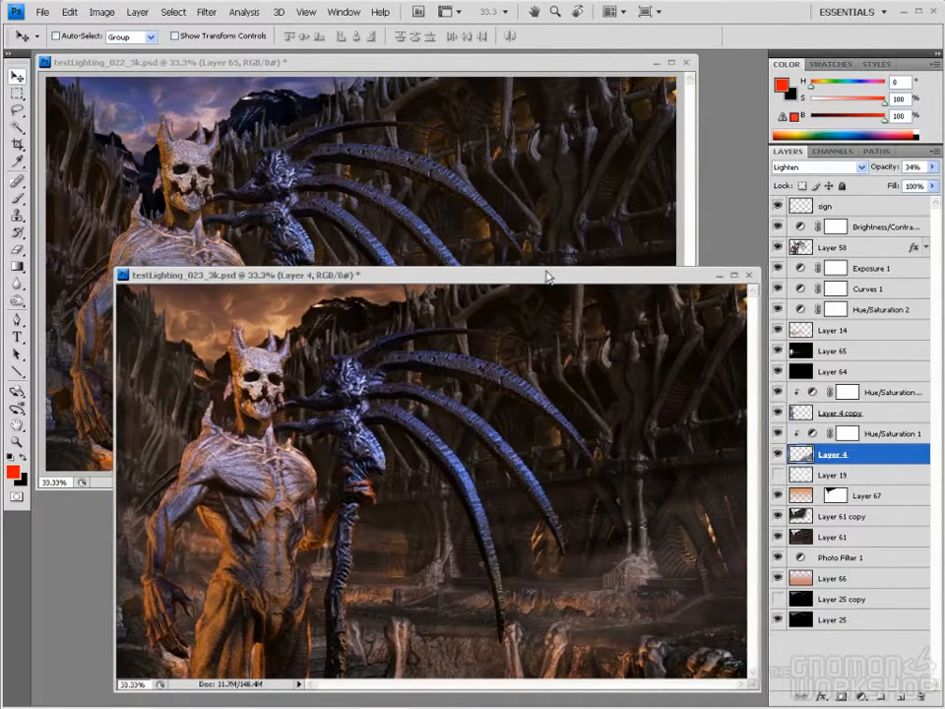
Compare testLighting_022_3k.psd with the fully graded testLighting_023_3k.psd by bringing each document to the front in turn
left_click(433, 77)
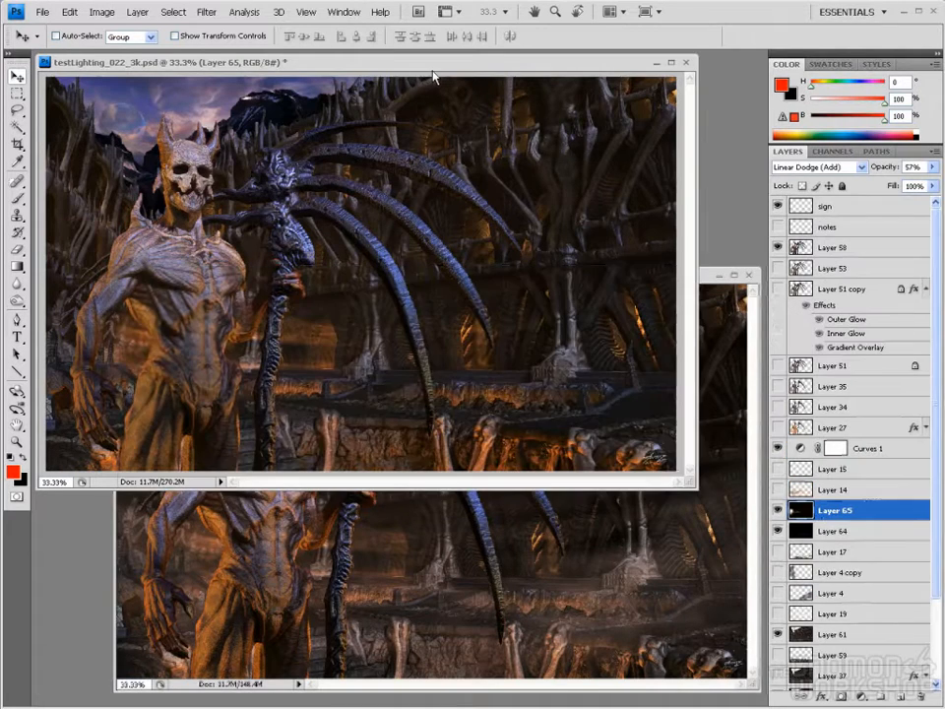
left_click(714, 279)
mouse_move(479, 278)
left_mouse_down()
mouse_move(481, 239)
mouse_move(482, 282)
mouse_move(479, 271)
left_mouse_up()
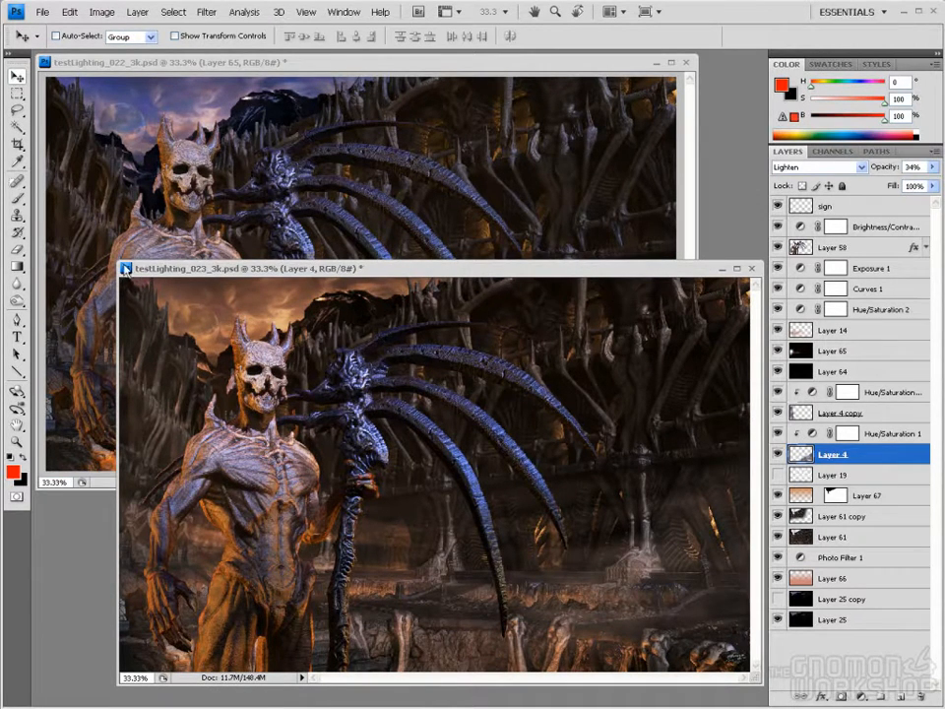
Inspect the demon and scythe in testLighting_023_3k.psd at 50%, then return to 33.3% with its window lower in front of testLighting_022_3k.psd
left_click_drag(118, 261, 34, 52)
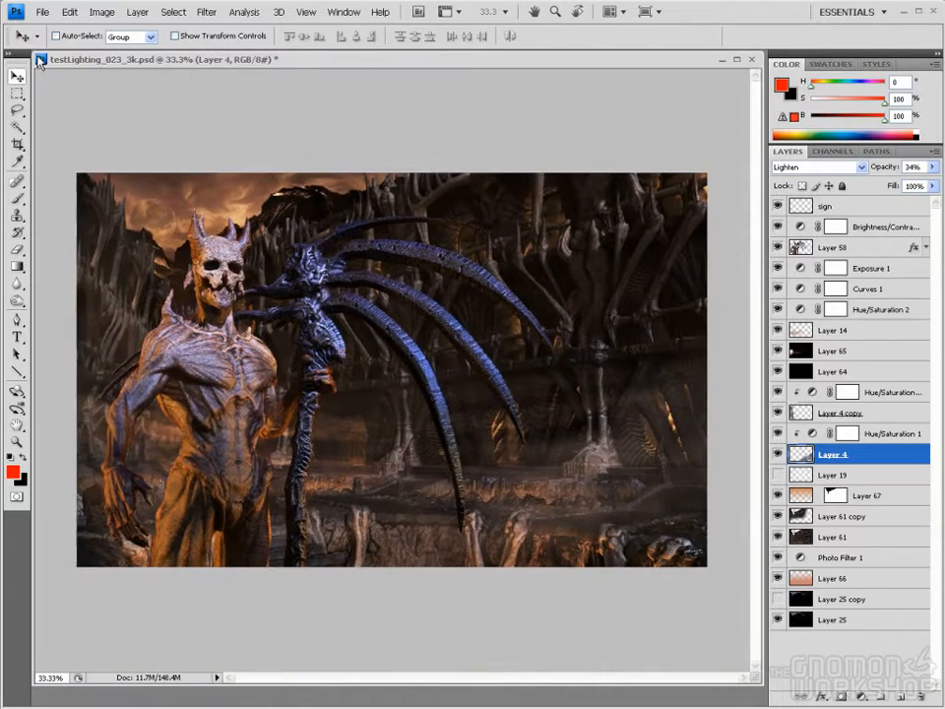
left_click(393, 378, "ctrl")
left_click_drag(350, 374, 472, 372)
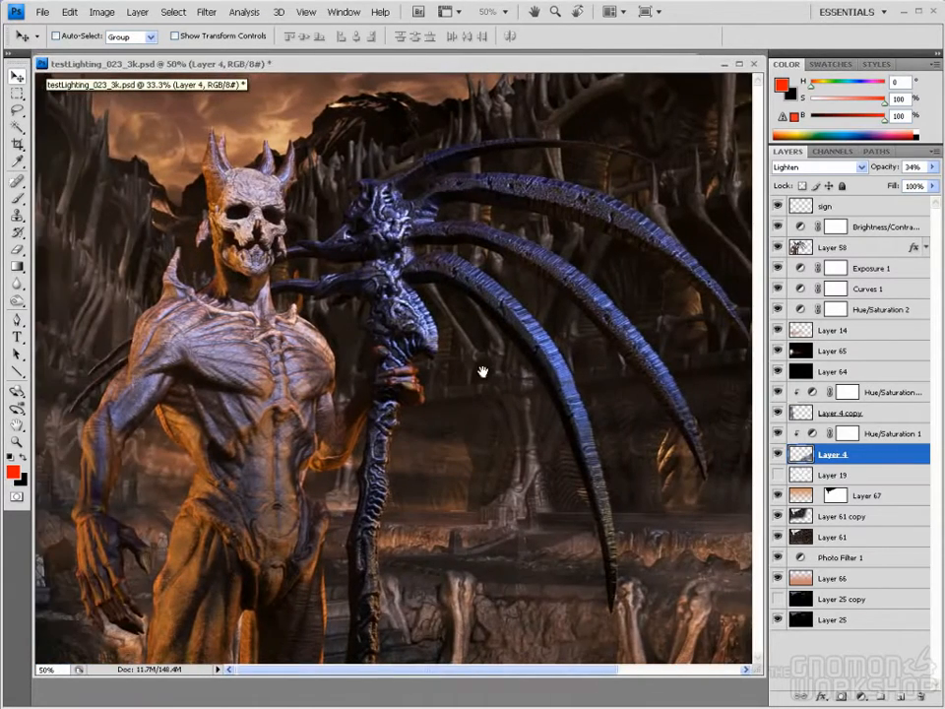
left_click_drag(585, 396, 433, 392)
left_click(452, 390, "ctrl+alt")
left_click_drag(327, 65, 412, 261)
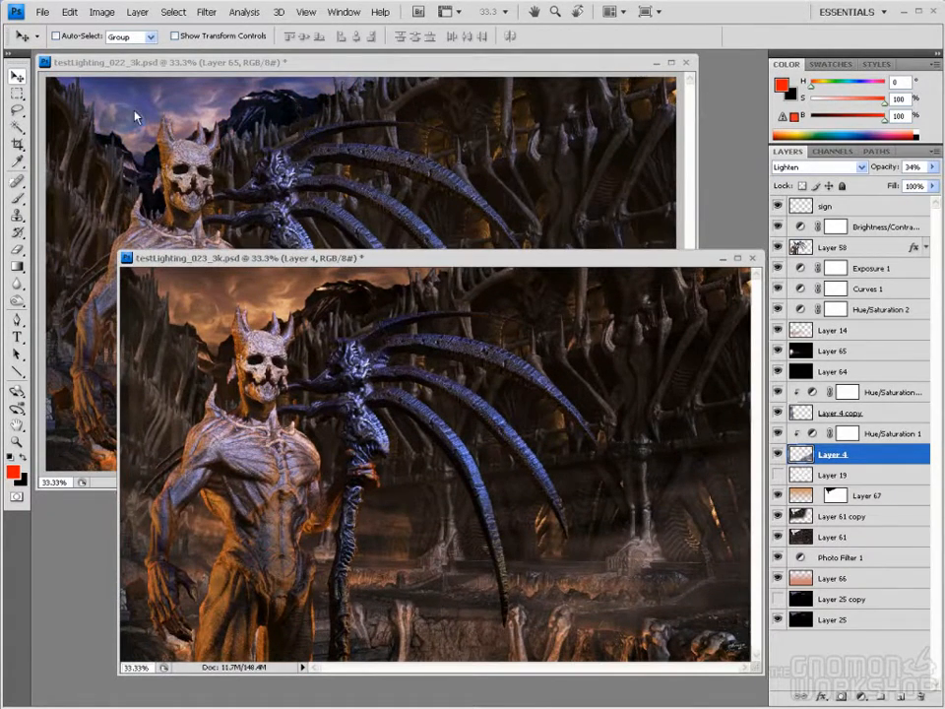
Start opening a file from the demos folder, listing the files with details sorted by date modified
left_click(41, 11)
left_click(43, 41)
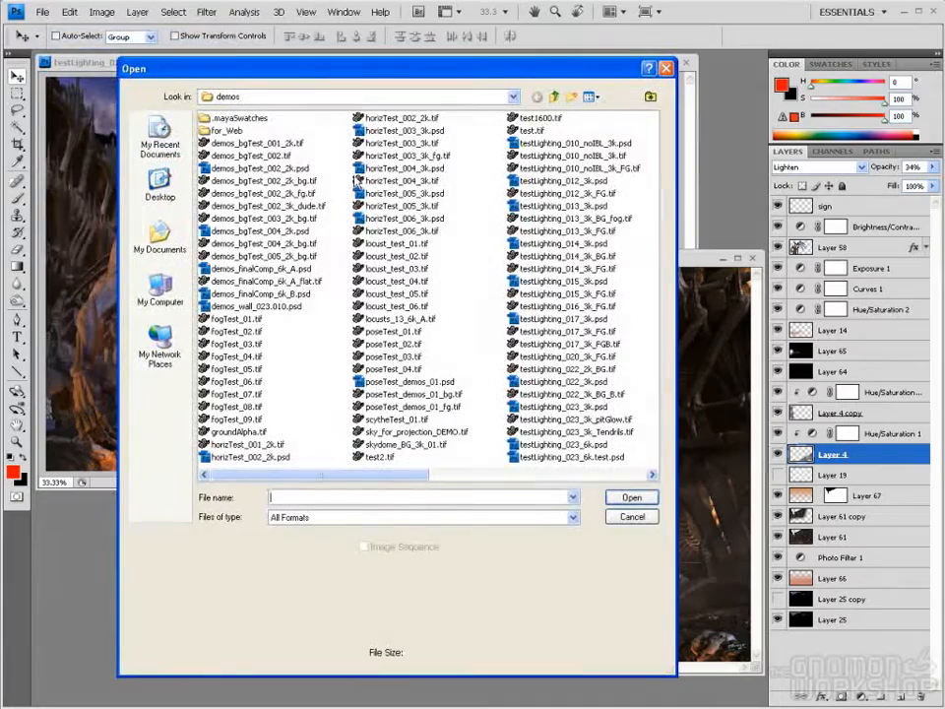
left_click(588, 97)
left_click(605, 164)
left_click(557, 119)
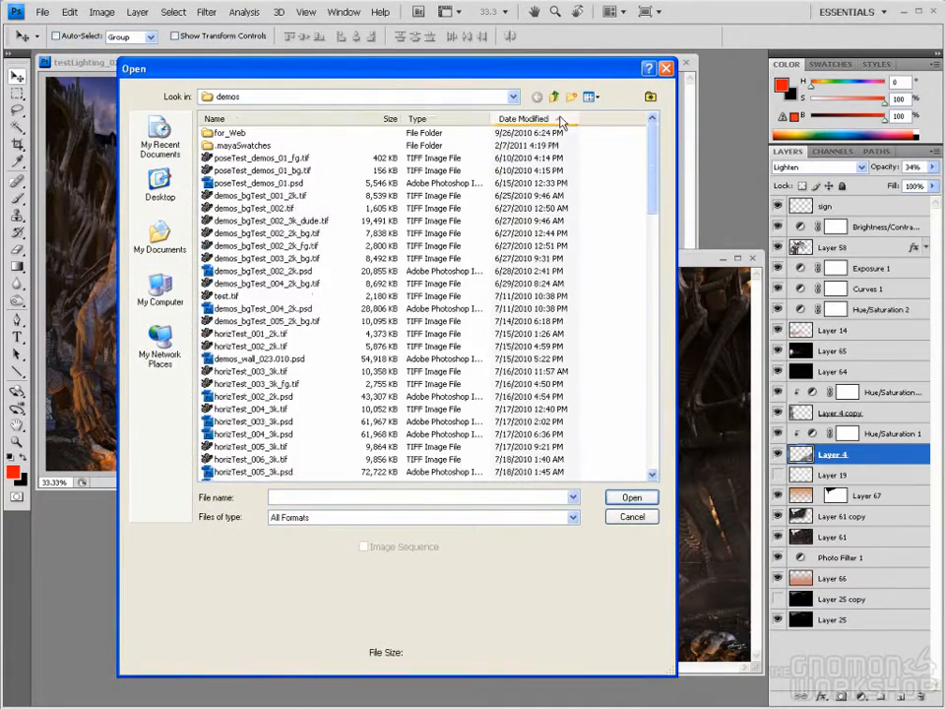
left_click_drag(650, 170, 651, 268)
mouse_move(560, 70)
left_mouse_down()
mouse_move(522, 356)
mouse_move(553, 67)
left_mouse_up()
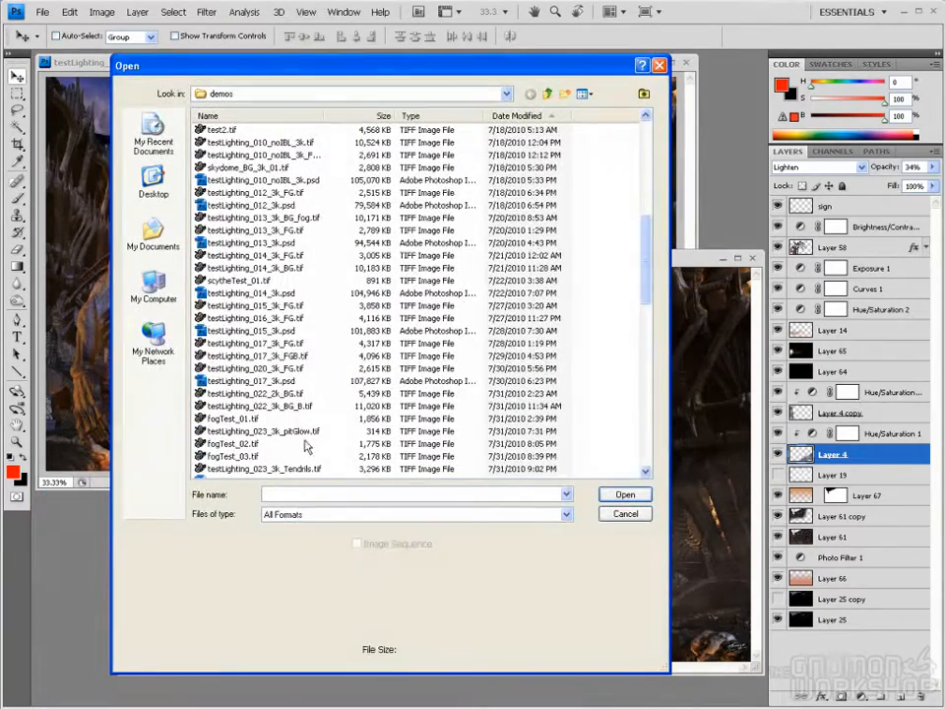
scroll(487, 204, "down", 5)
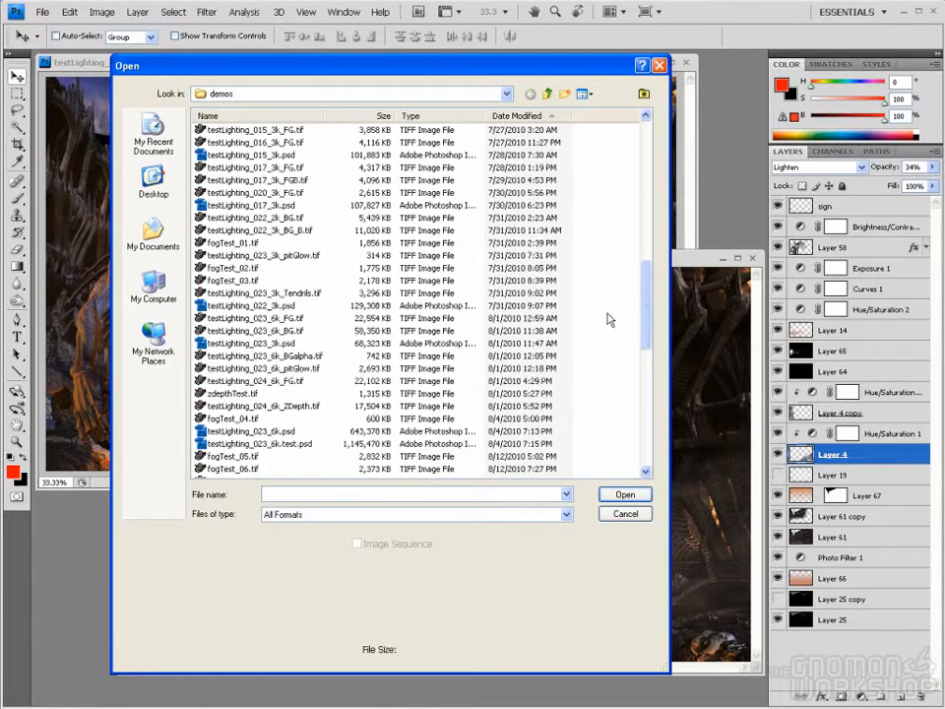
Preview testLighting_023_3k.psd and its neighbouring files in the demos folder, and open testLighting_023_6k.psd
left_click(279, 344)
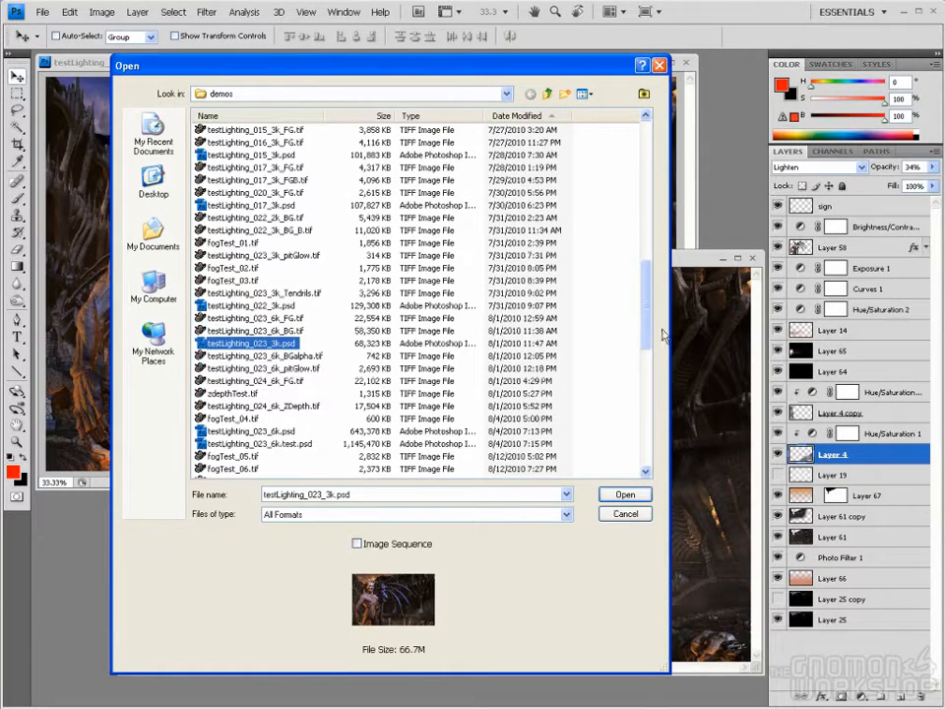
left_click_drag(649, 321, 649, 357)
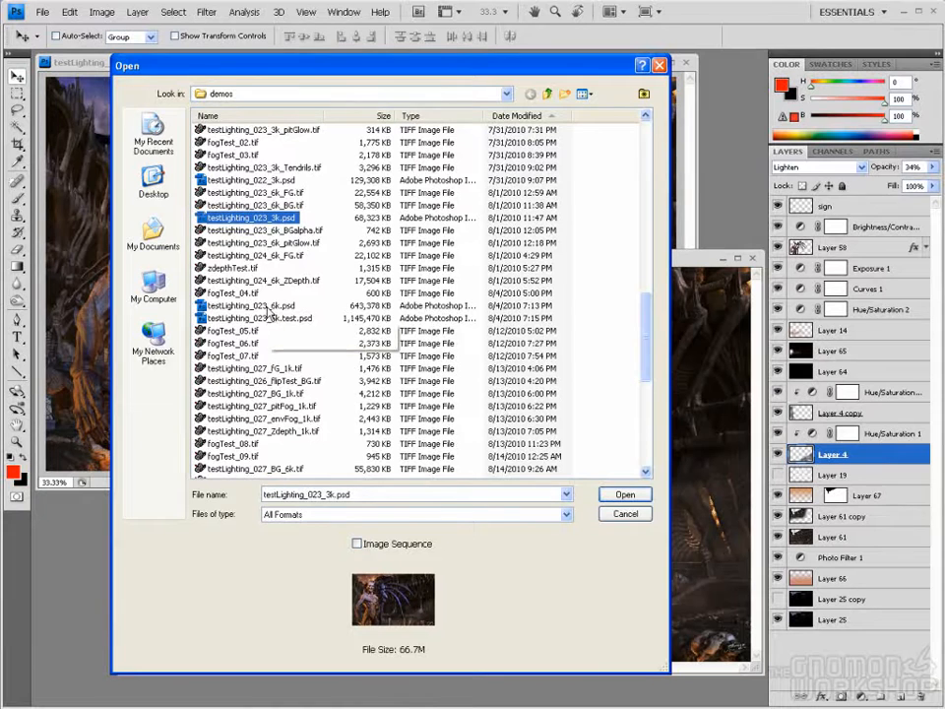
left_click_drag(647, 333, 648, 326)
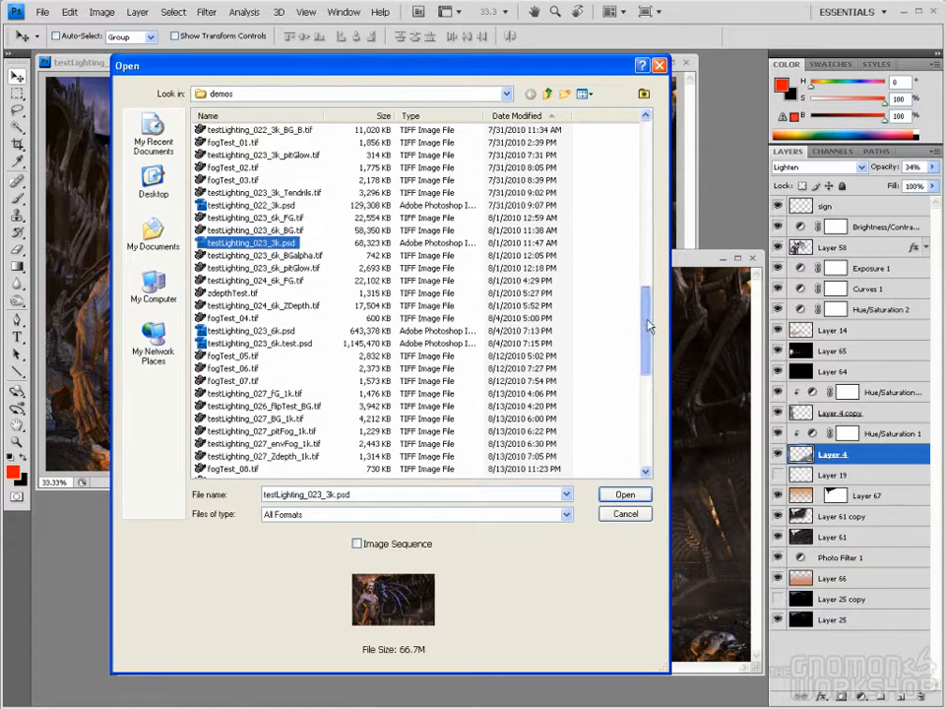
left_click(252, 331)
left_click(259, 243)
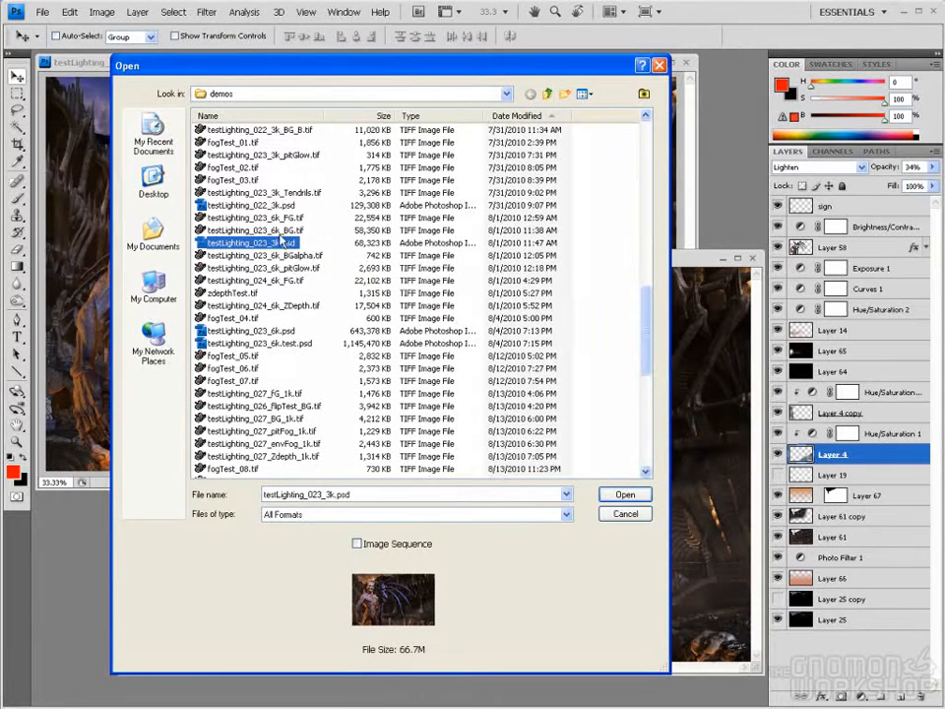
left_click(268, 249)
left_click(281, 256)
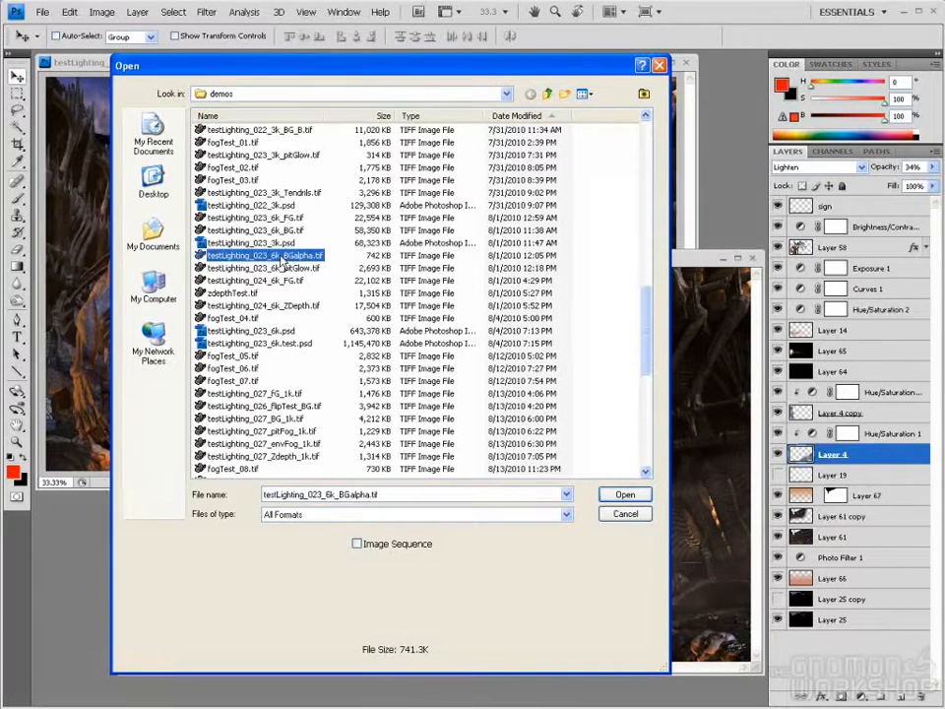
left_click(282, 331)
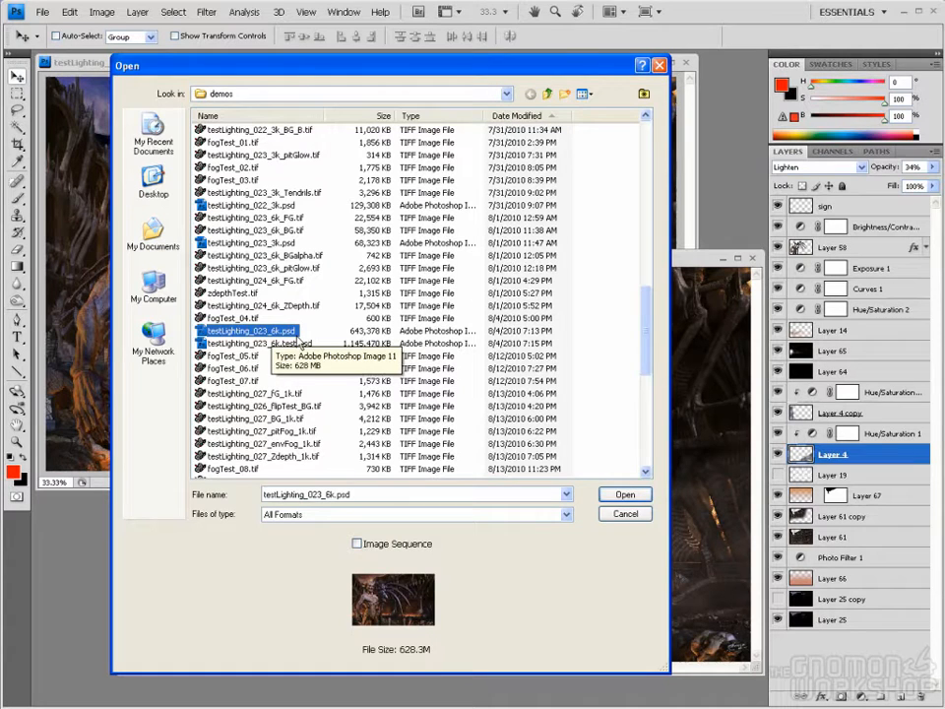
left_click_drag(416, 67, 385, 74)
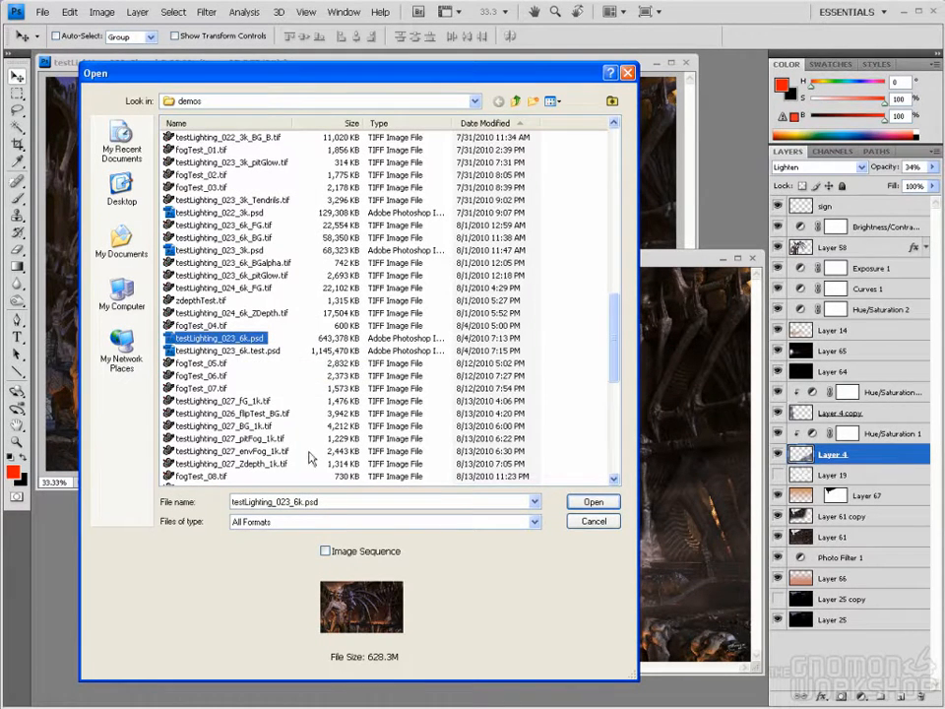
left_click(593, 503)
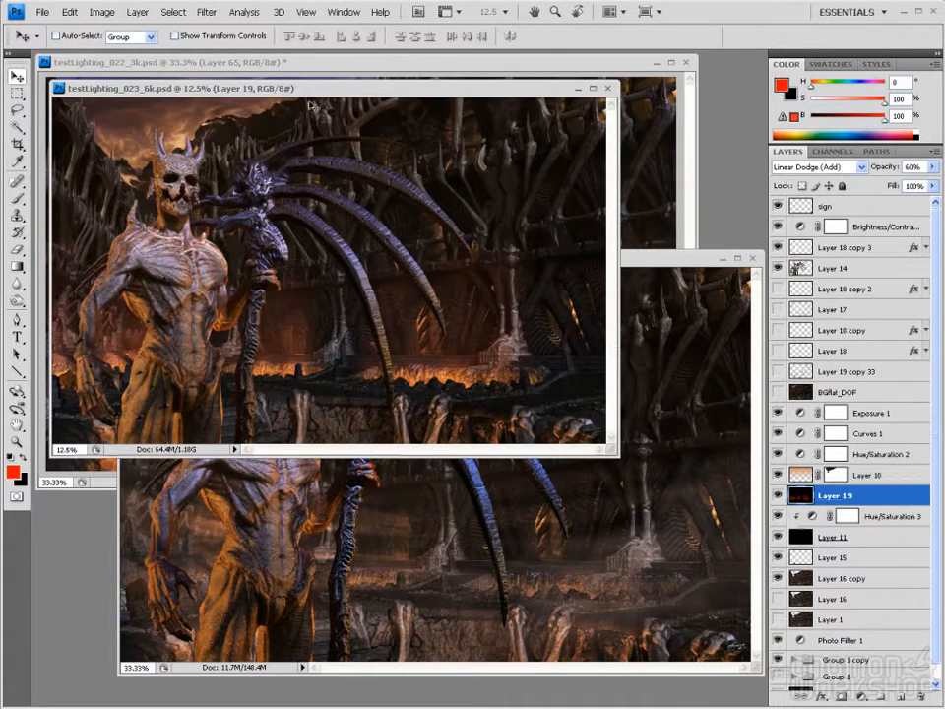
Move the testLighting_023_6k.psd window over the two 3k comps and check its pixel dimensions in Image Size
left_click_drag(314, 95, 393, 146)
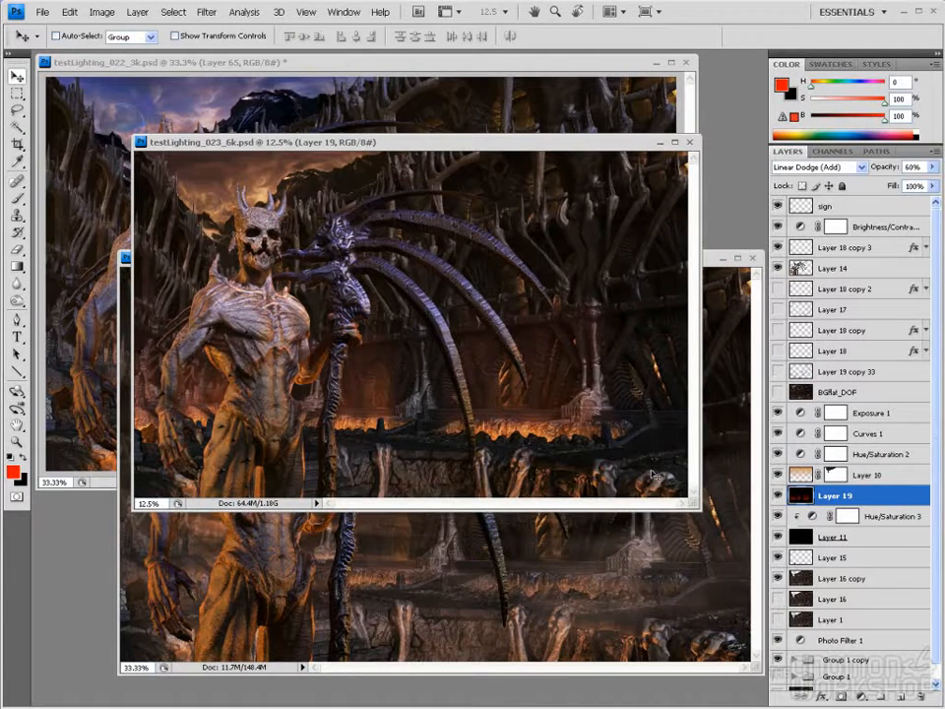
left_click_drag(421, 146, 404, 157)
left_click(102, 11)
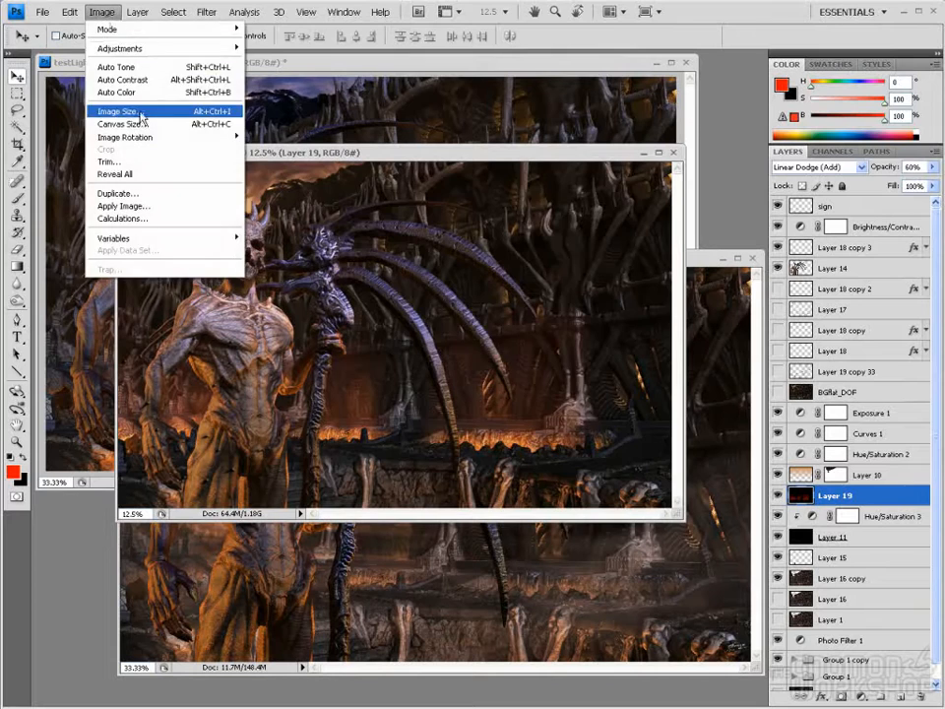
left_click(120, 111)
left_click(452, 264)
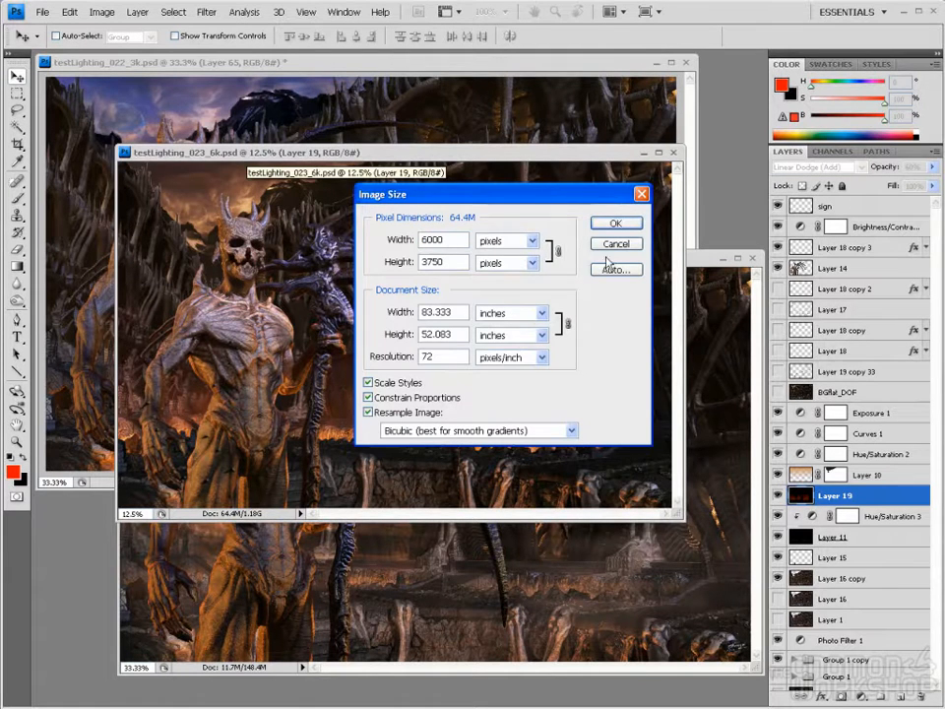
left_click(622, 225)
Move the testLighting_023_6k.psd window aside and back to compare it with the two 3k comps
left_click_drag(448, 153, 481, 152)
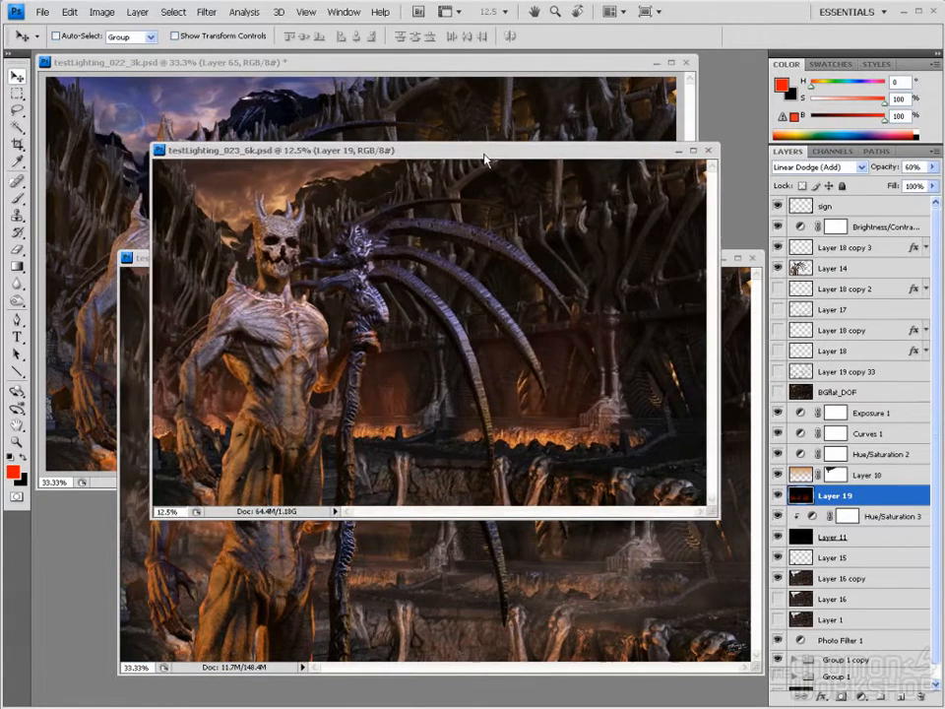
left_click_drag(224, 152, 524, 87)
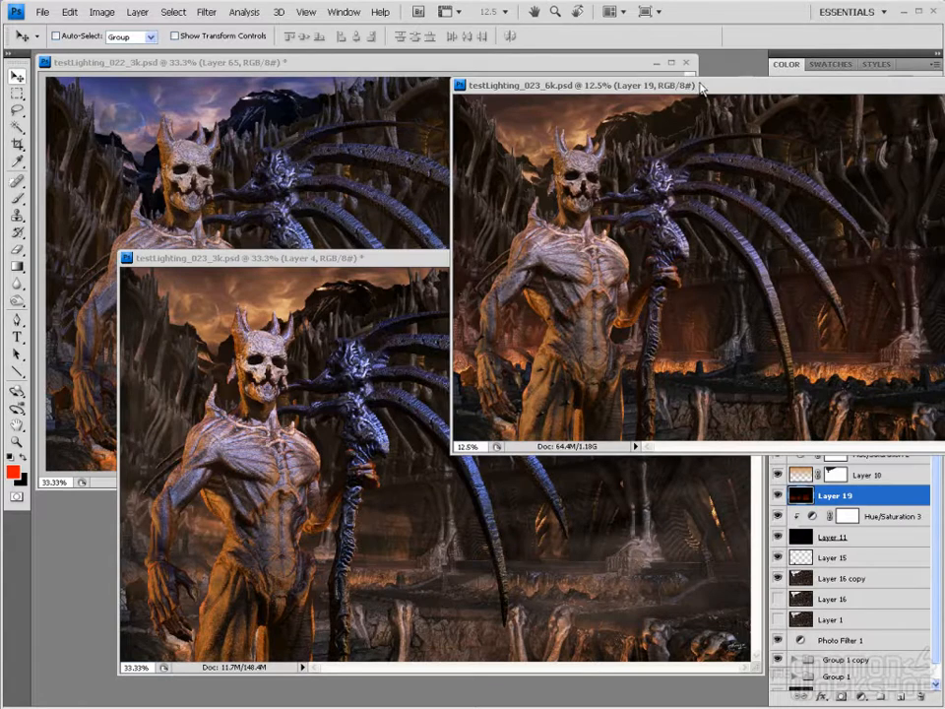
left_click_drag(700, 88, 402, 130)
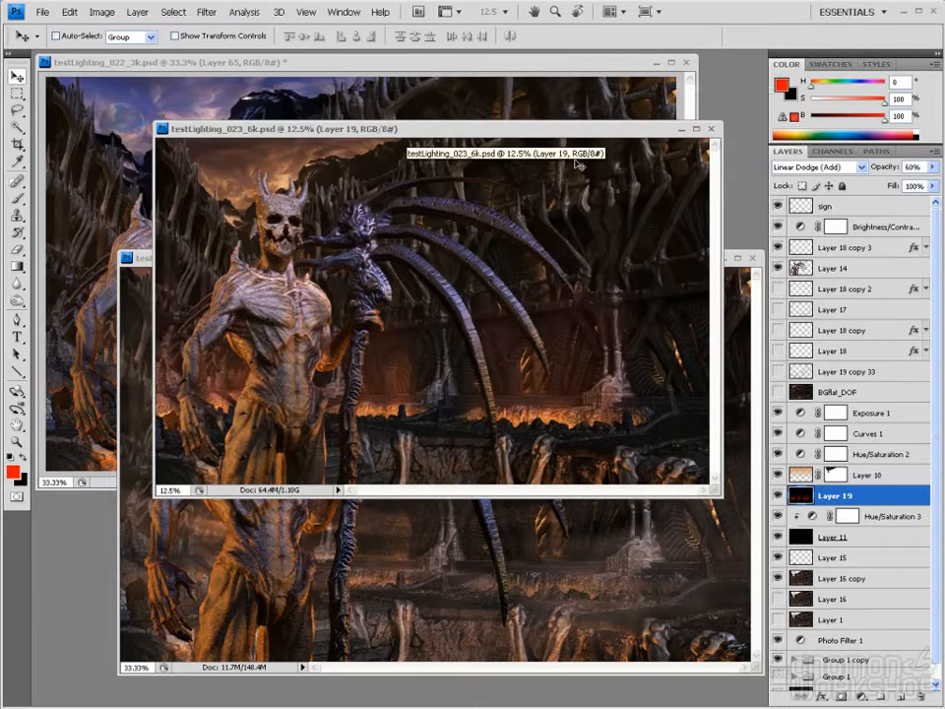
left_click_drag(544, 135, 521, 152)
Close testLighting_023_3k.psd and testLighting_022_3k.psd without saving their changes
left_click(753, 258)
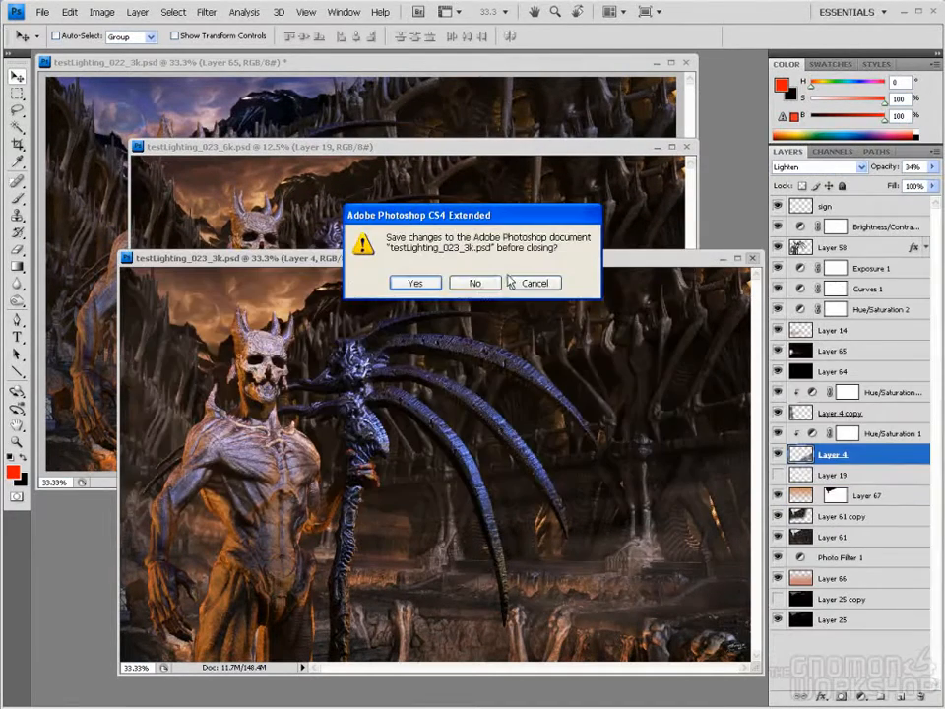
left_click(475, 283)
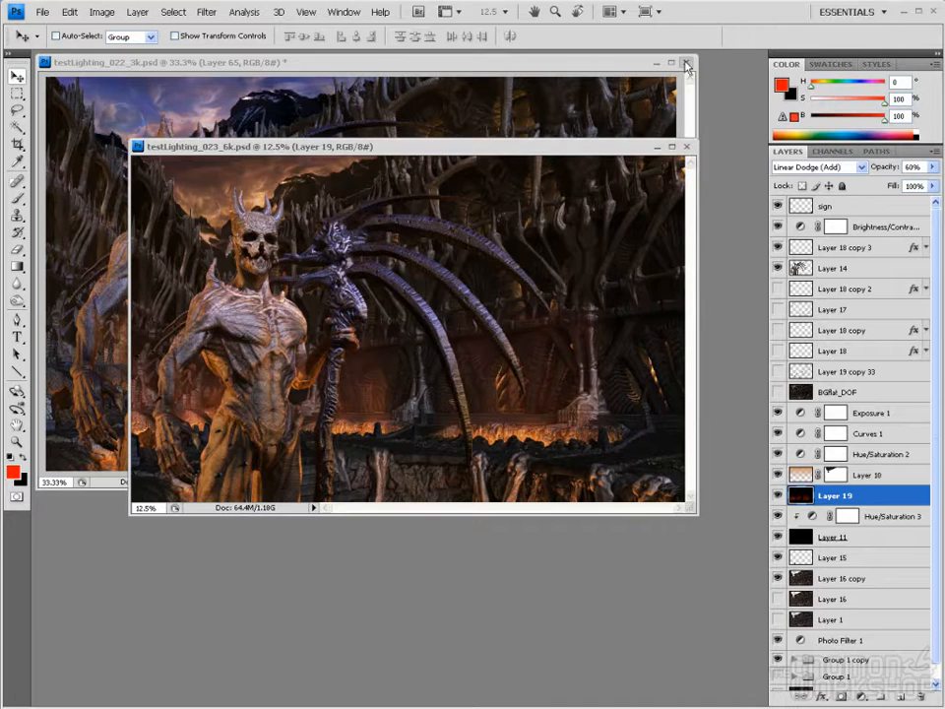
left_click(686, 64)
left_click(478, 284)
Move and enlarge the testLighting_023_6k.psd window so it fills the workspace around the image
left_click_drag(424, 153, 335, 73)
left_click_drag(603, 427, 743, 694)
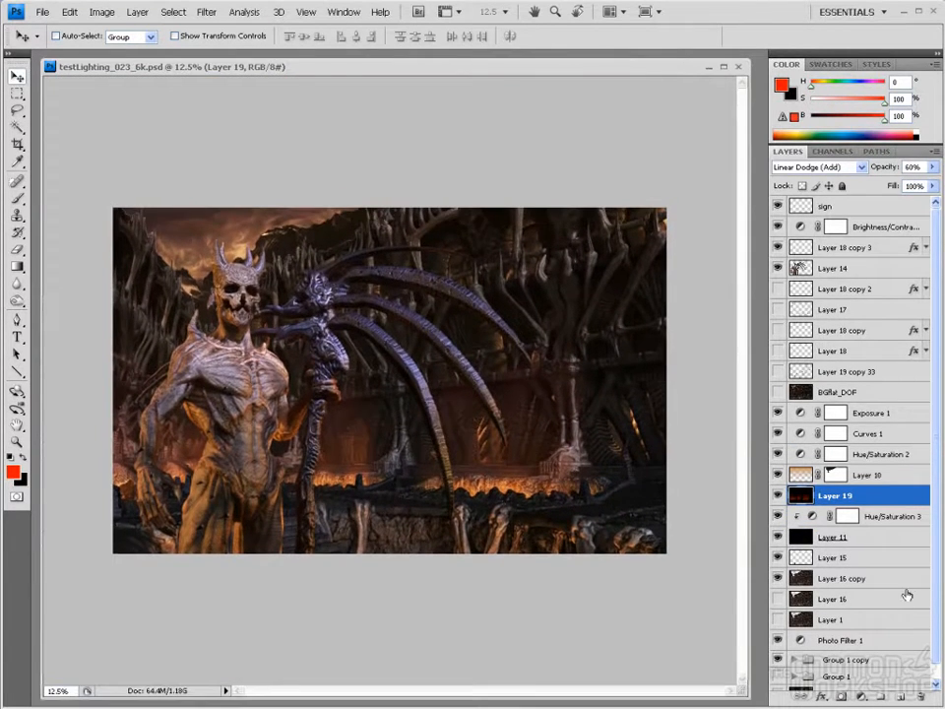
mouse_move(938, 509)
left_mouse_down()
mouse_move(937, 558)
mouse_move(937, 494)
left_mouse_up()
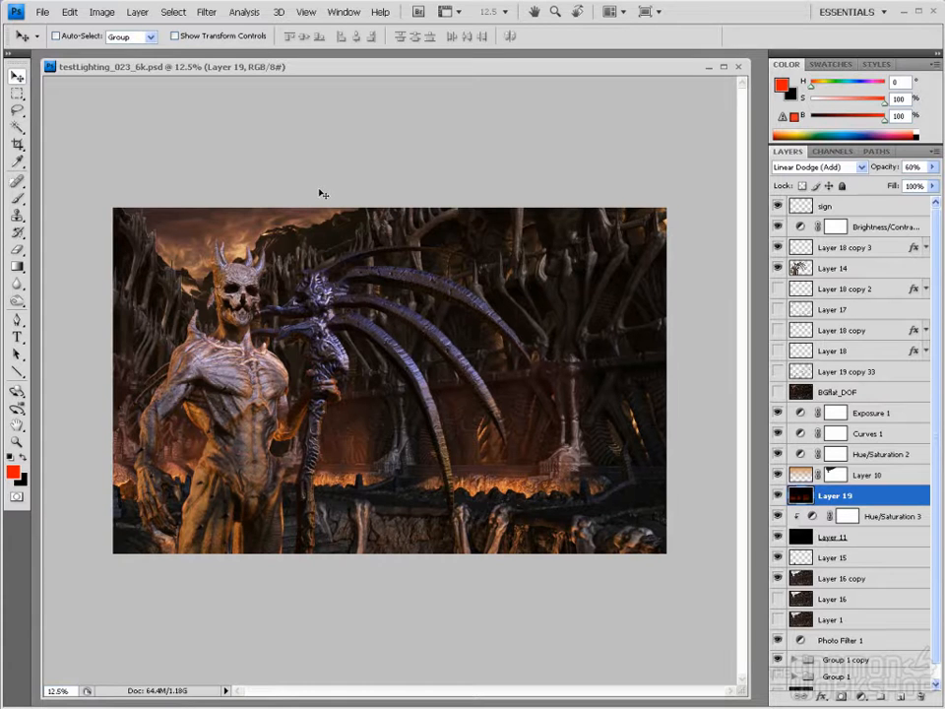
Go through the Exposure 1, Curves 1 and Hue/Saturation 2 adjustment layers, and select the Layer 16 copy background layer
left_click(872, 414)
left_click(878, 434)
left_click(875, 454)
left_click(872, 434)
left_click(874, 415)
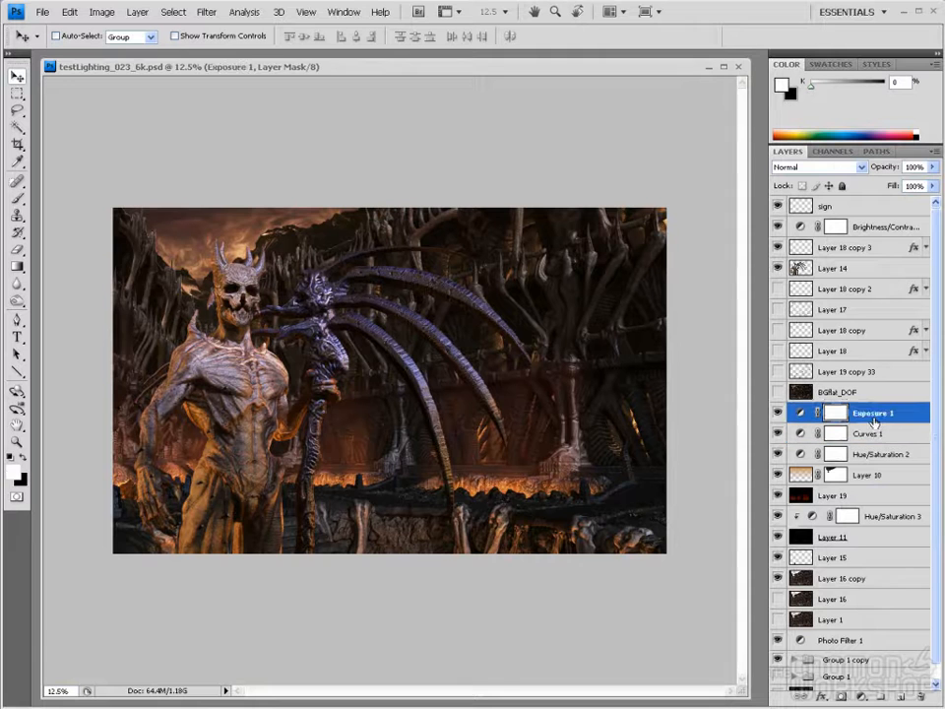
left_click(843, 578)
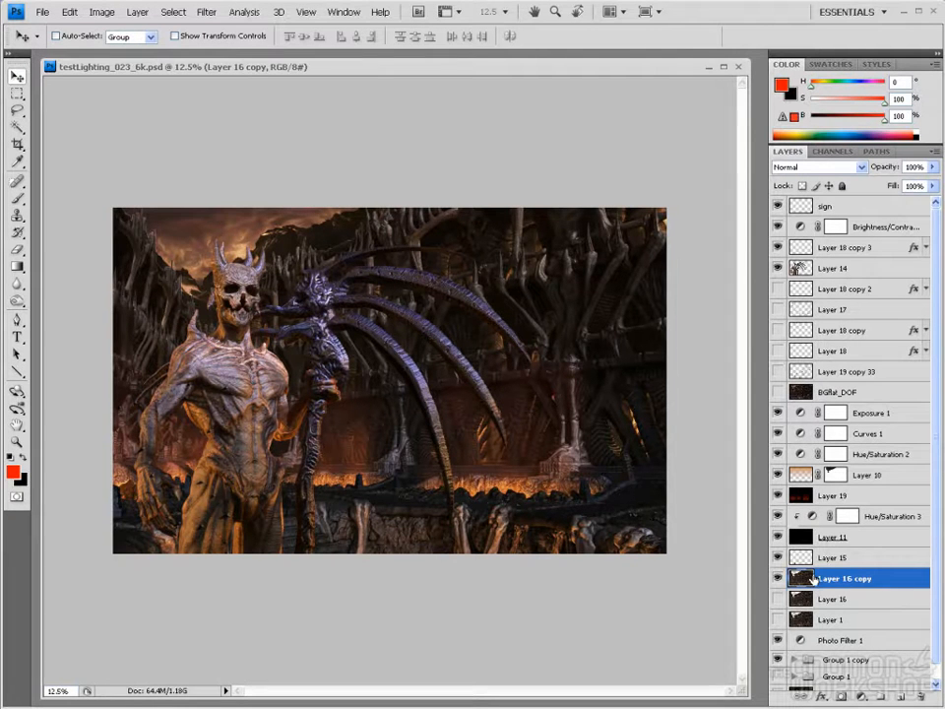
Zoom in to 100% on the carved pillar base above the glowing pit to examine its detail
scroll(569, 468, "up", 2, "alt")
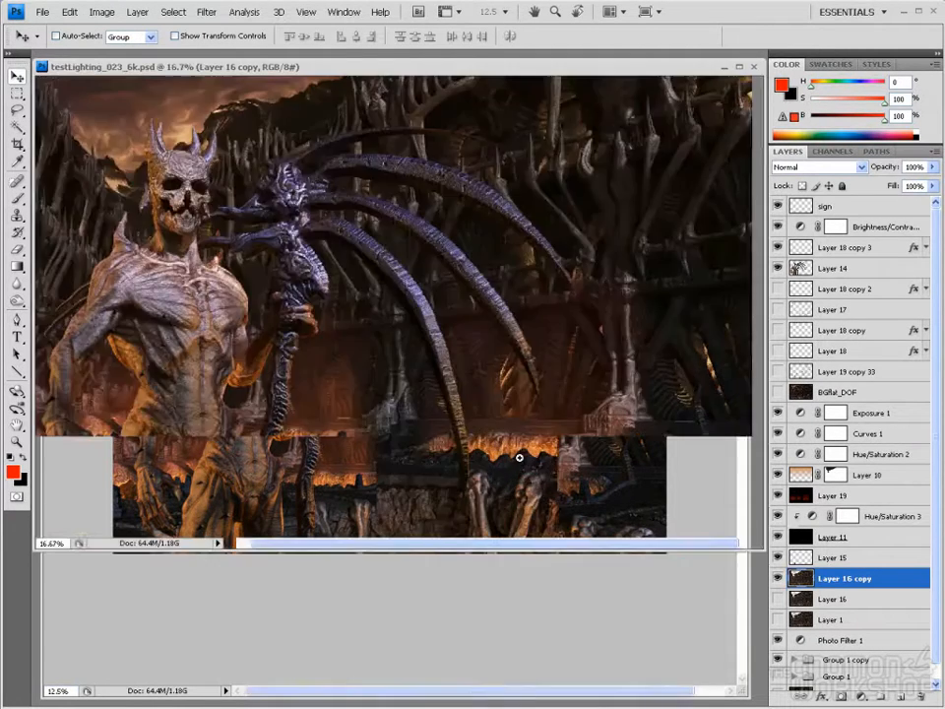
scroll(533, 555, "up", 2, "alt")
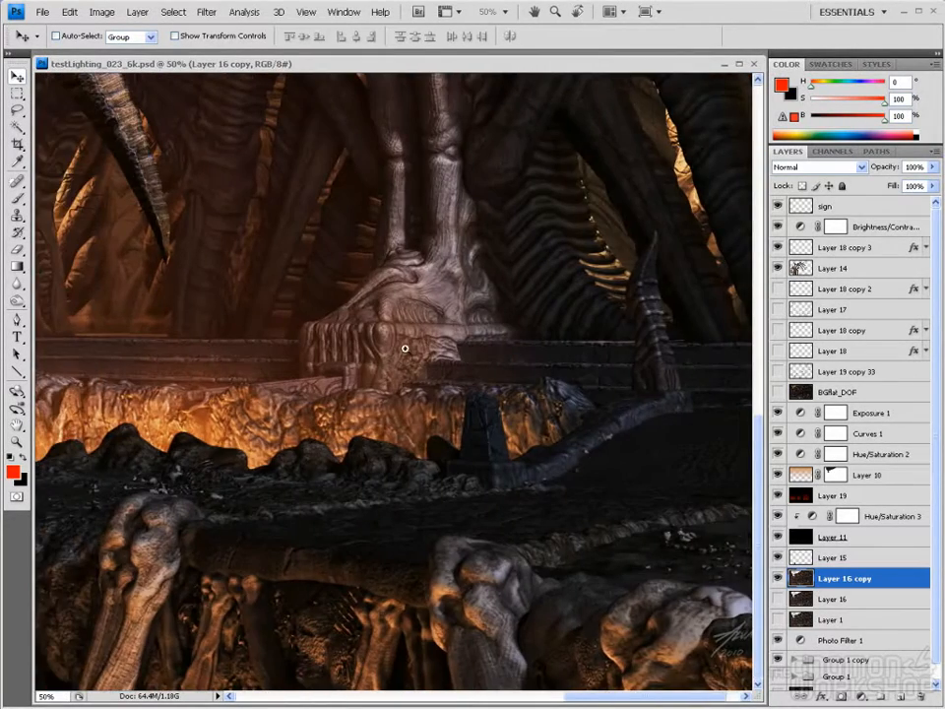
scroll(405, 353, "up", 2, "alt")
left_click_drag(474, 372, 517, 294)
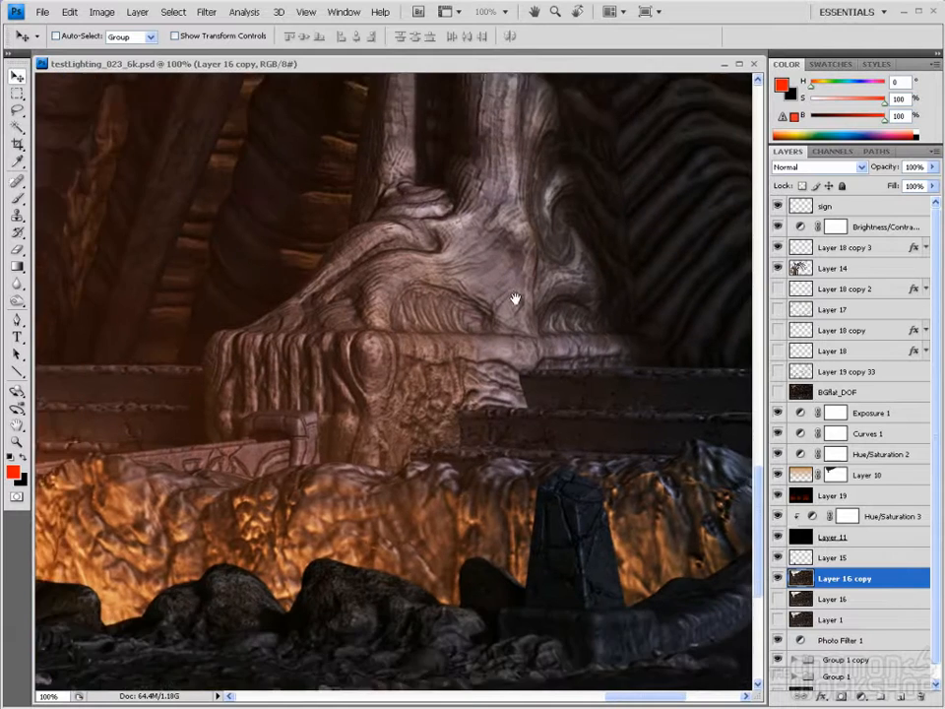
Examine the dark bone wall above the pillar at 100%, from its base up to the upper structures behind the scythe
left_click_drag(578, 259, 579, 424)
left_click_drag(609, 283, 580, 453)
left_click_drag(645, 303, 503, 454)
left_click_drag(585, 274, 585, 449)
left_click_drag(620, 385, 461, 442)
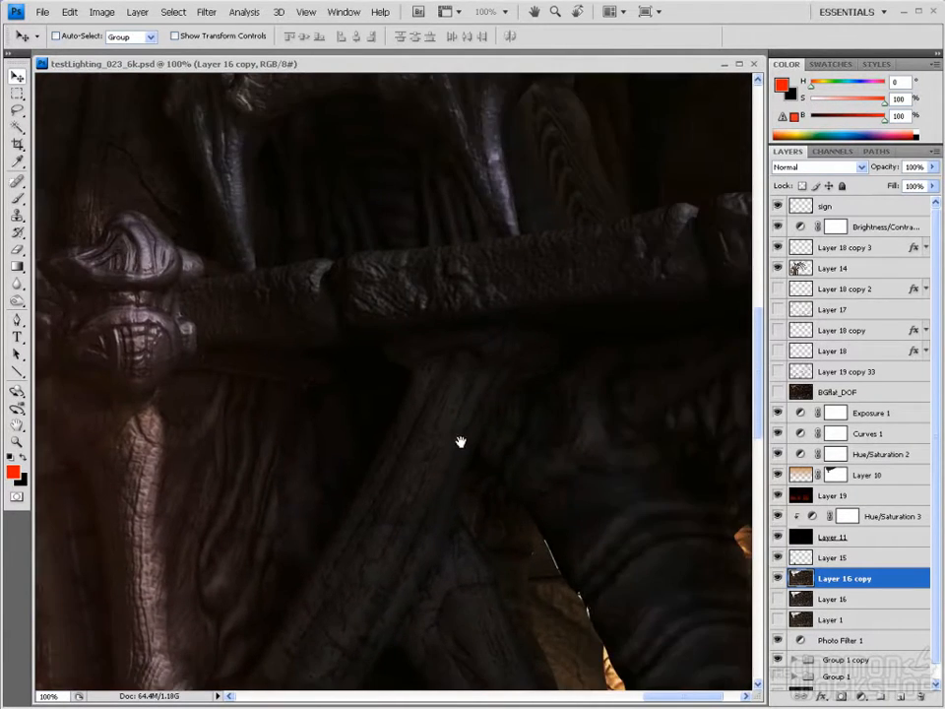
left_click_drag(529, 299, 535, 338)
left_click_drag(561, 295, 565, 419)
left_click_drag(458, 466, 595, 409)
left_click_drag(335, 344, 480, 371)
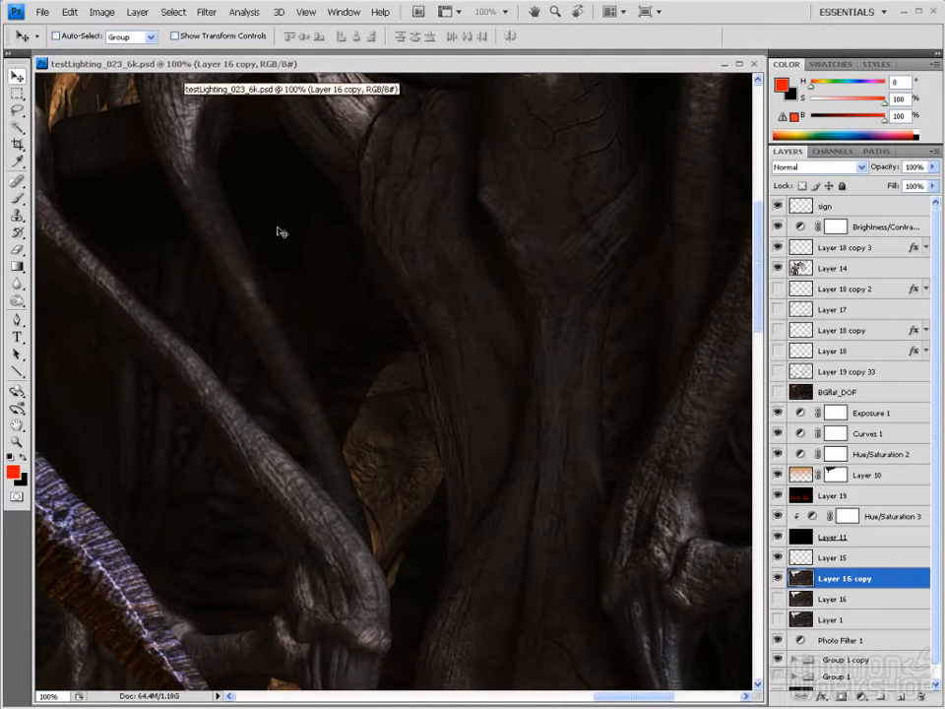
Zoom out to 50% and examine the bone columns and crossbeam beside the scythe blades
left_click(381, 283, "alt")
left_click(381, 283, "alt")
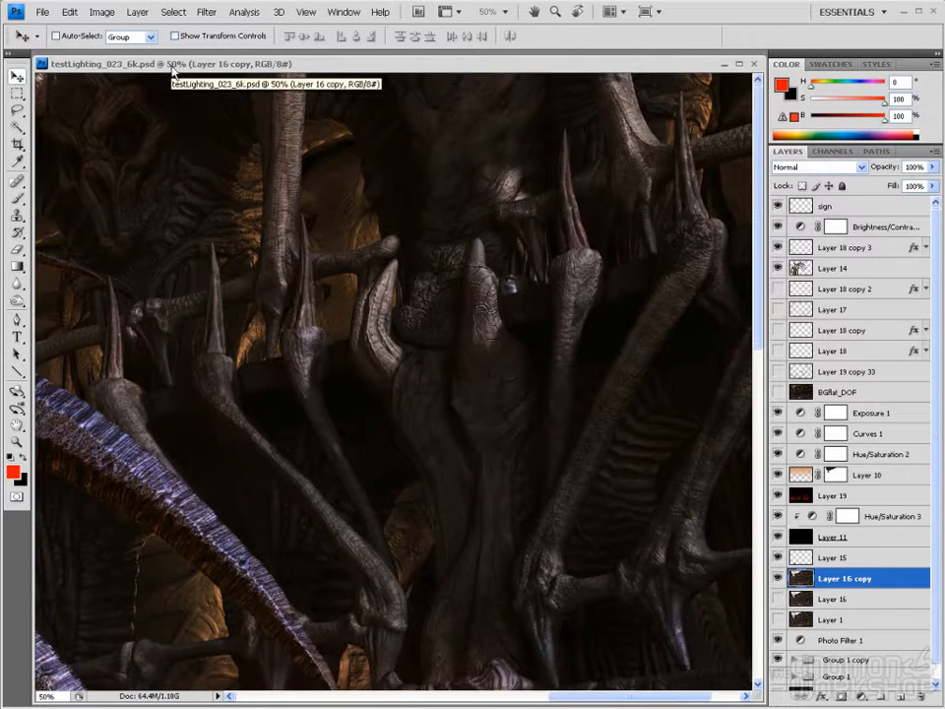
left_click_drag(396, 412, 395, 205)
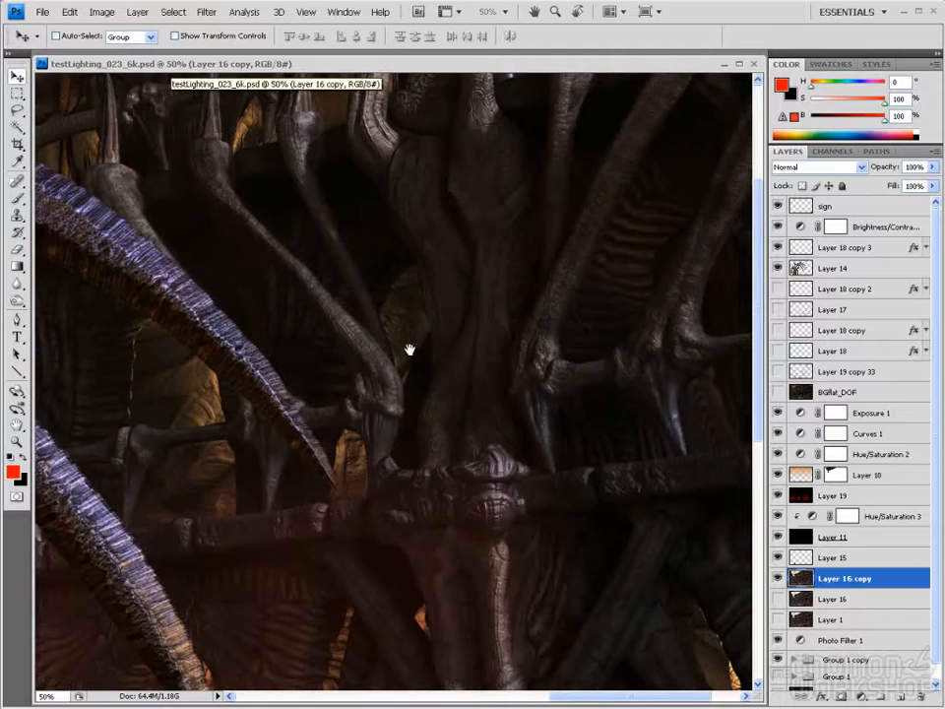
left_click_drag(428, 404, 368, 309)
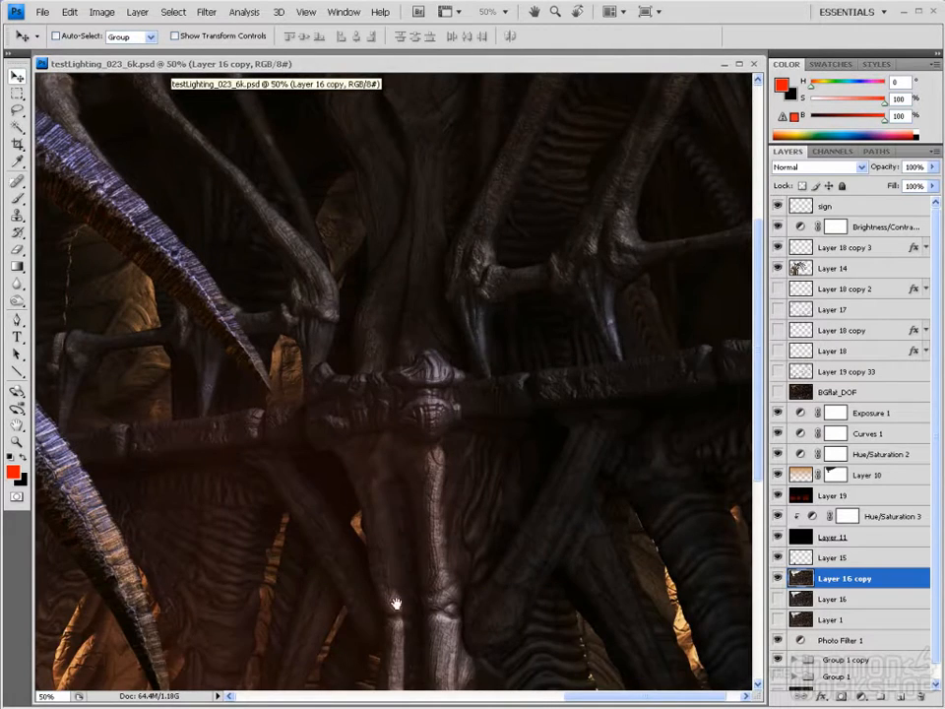
Examine the background at 50% from the carved pillar's base along the glowing pit to the demon's staff
left_click_drag(394, 597, 416, 379)
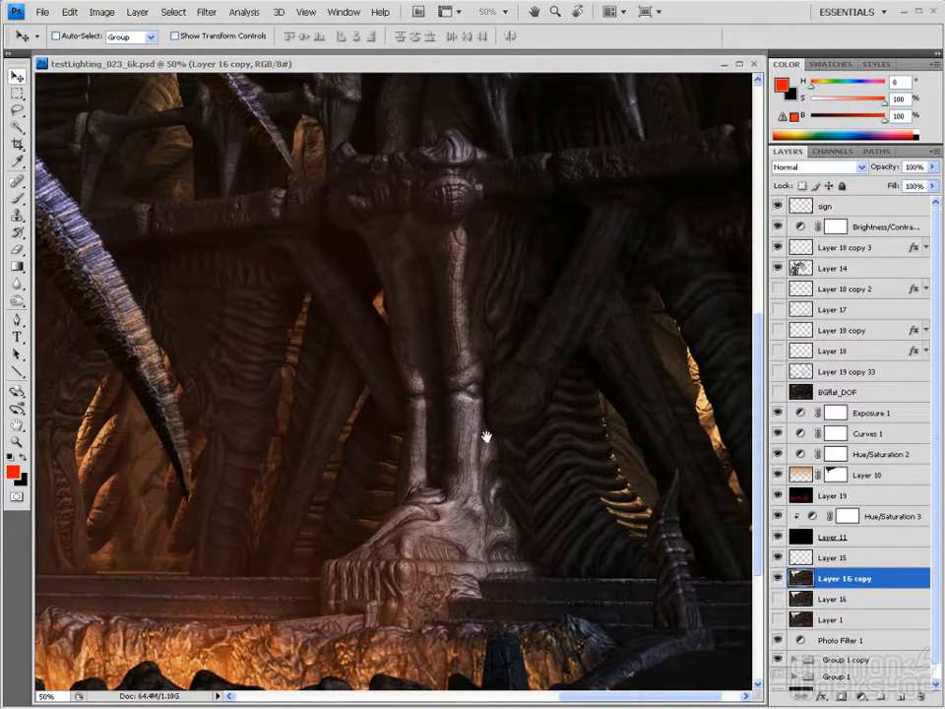
left_click_drag(516, 398, 467, 318)
left_click_drag(398, 428, 606, 342)
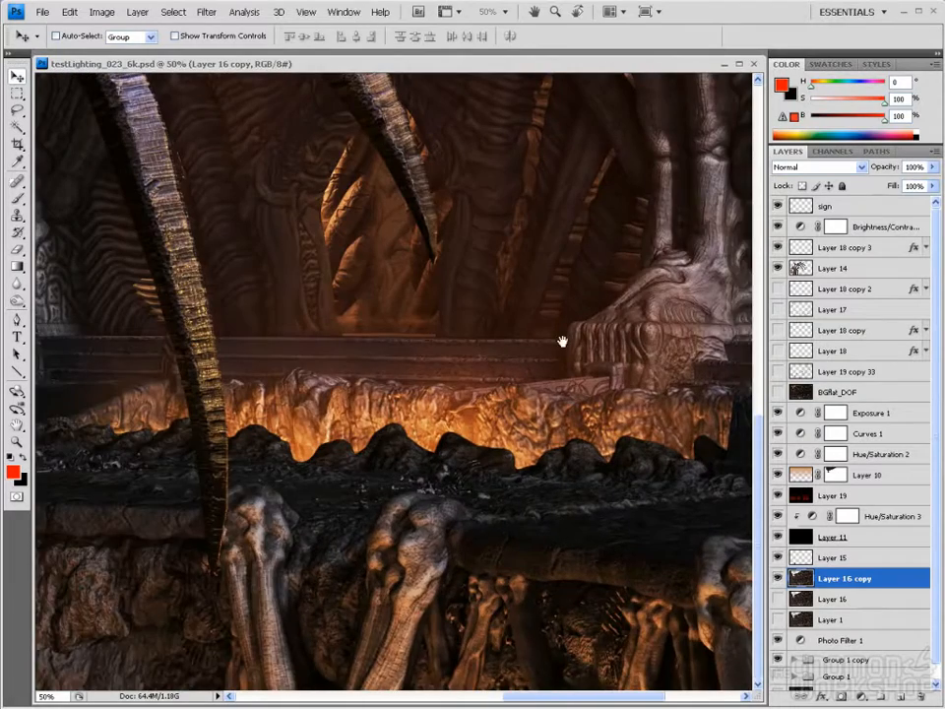
left_click_drag(341, 344, 506, 327)
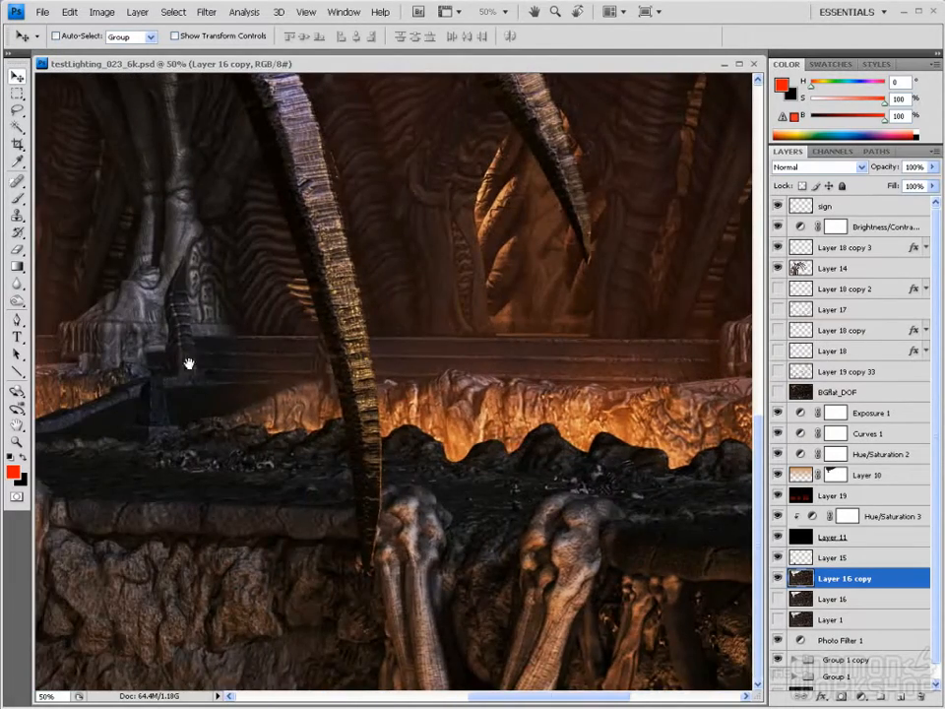
left_click_drag(329, 364, 412, 349)
left_click_drag(177, 360, 628, 346)
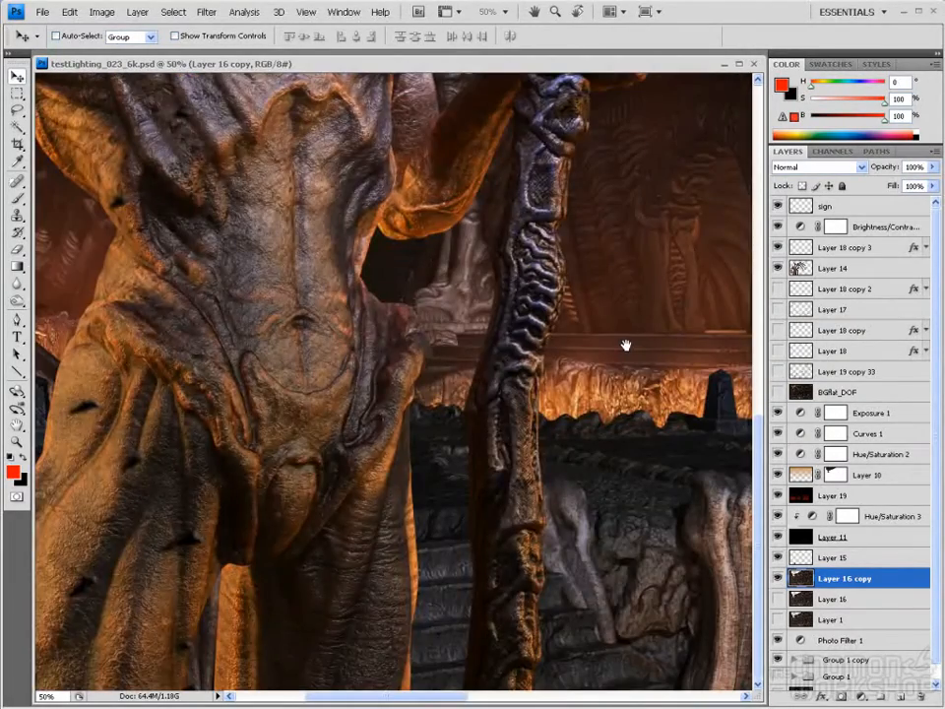
left_click_drag(608, 281, 741, 257)
Inspect the staff's head and the hand gripping it, and the bone wall behind the scythe blade down to the pit
left_click_drag(418, 296, 523, 605)
left_click_drag(518, 89, 397, 411)
left_click_drag(449, 437, 378, 281)
left_click_drag(555, 357, 456, 184)
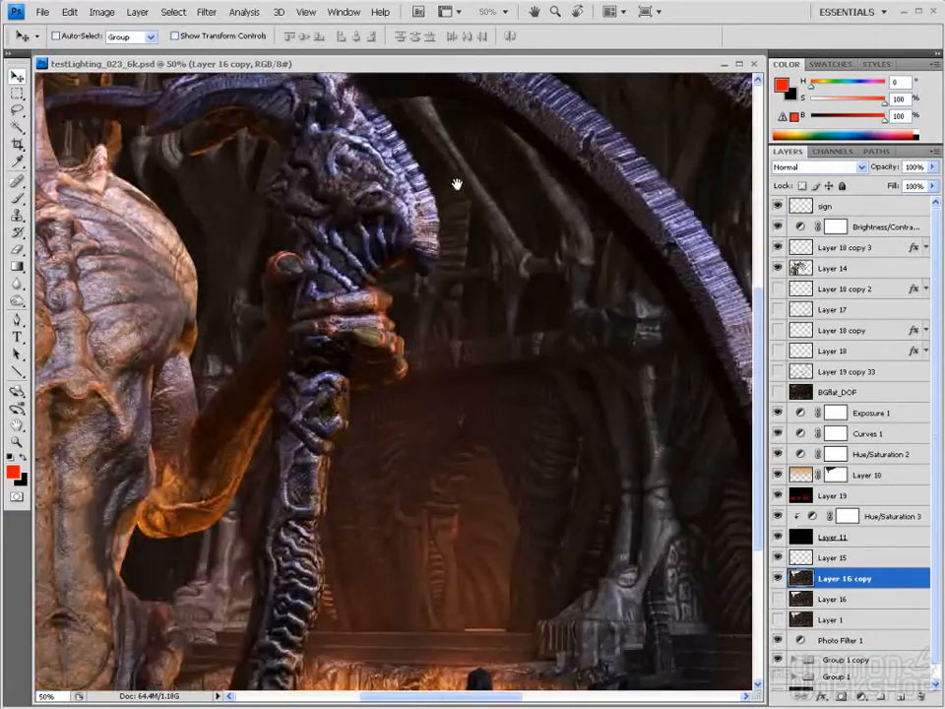
left_click_drag(611, 469, 525, 279)
left_click_drag(605, 472, 567, 412)
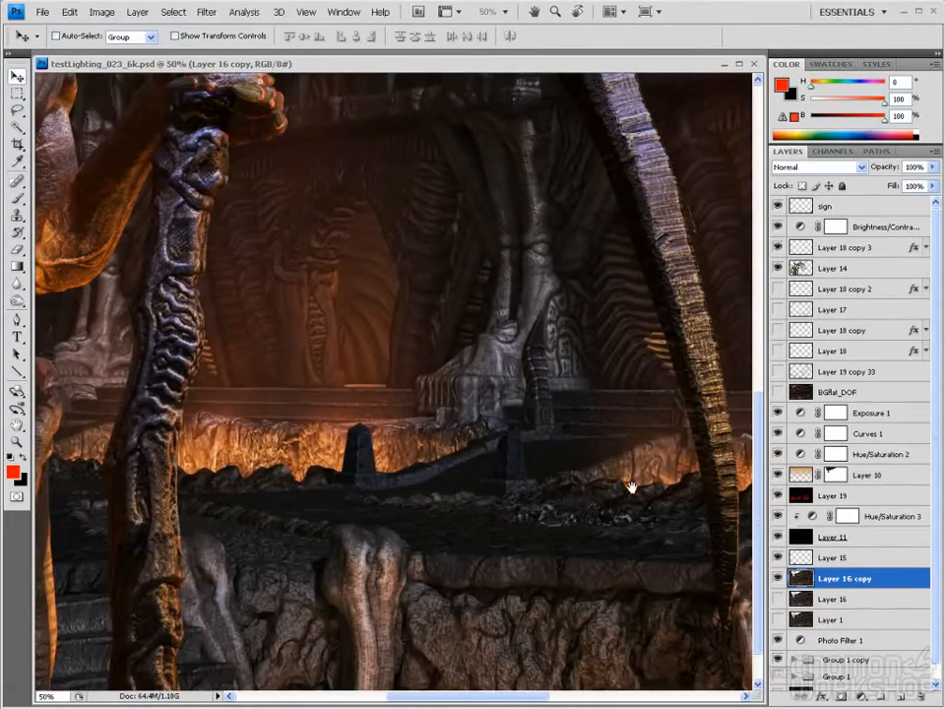
left_click_drag(617, 474, 688, 469)
Check the area behind the scythe at 33.33%, and examine the small obelisks along the pit's edge at 50%
left_click(500, 430, "alt")
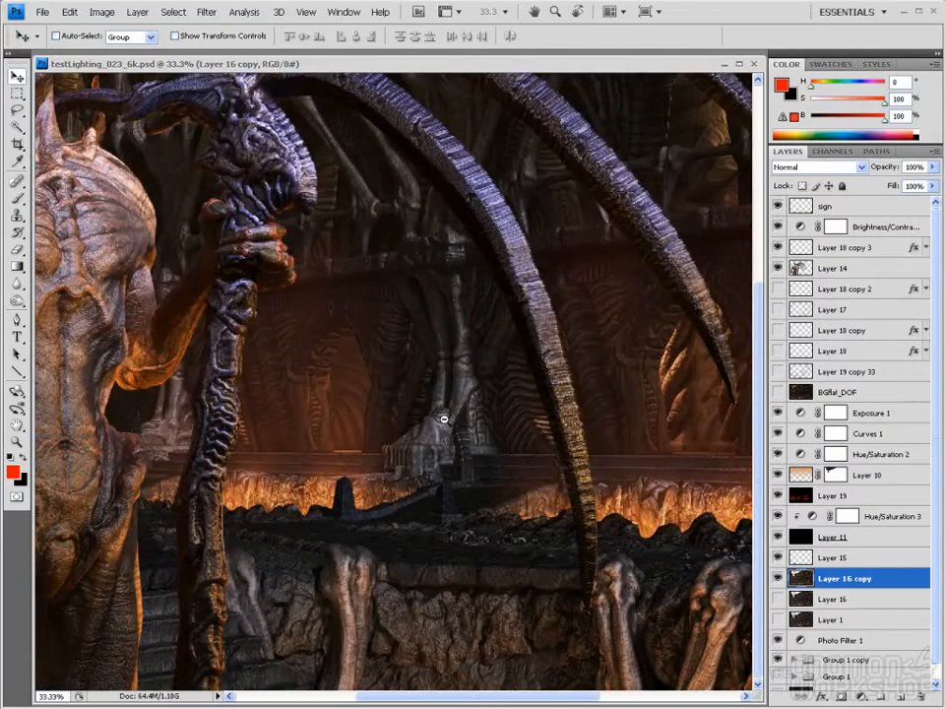
left_click(482, 500, "ctrl")
left_click_drag(449, 524, 504, 441)
left_click_drag(494, 485, 557, 485)
left_click_drag(455, 453, 547, 453)
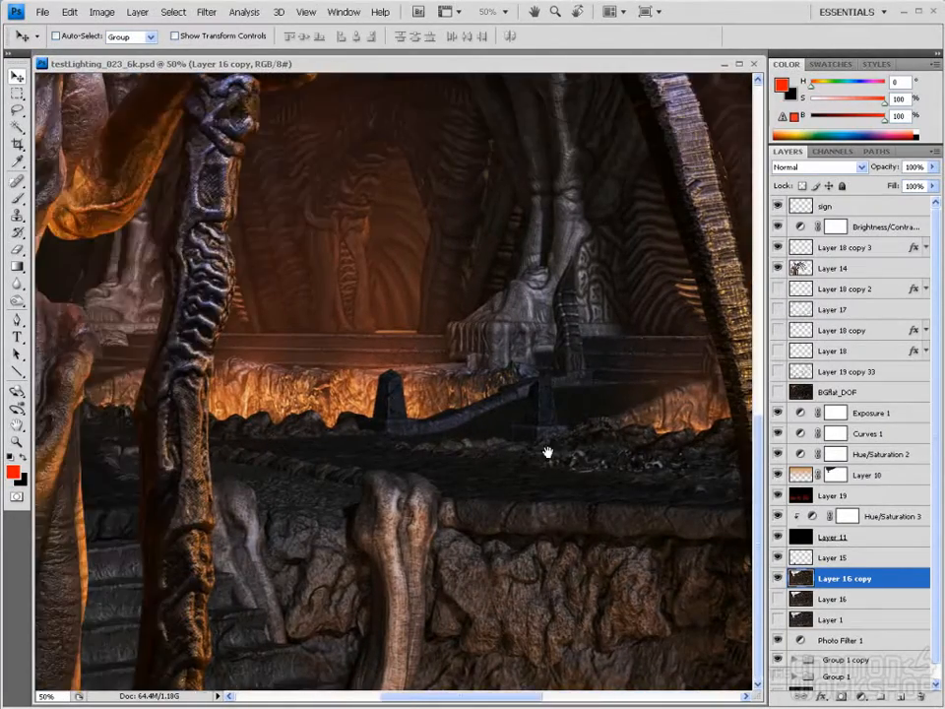
Zoom out to 25% and review the demon and scythe against the background
left_click(391, 410, "alt")
left_click(391, 410, "alt")
left_click_drag(391, 410, 626, 400)
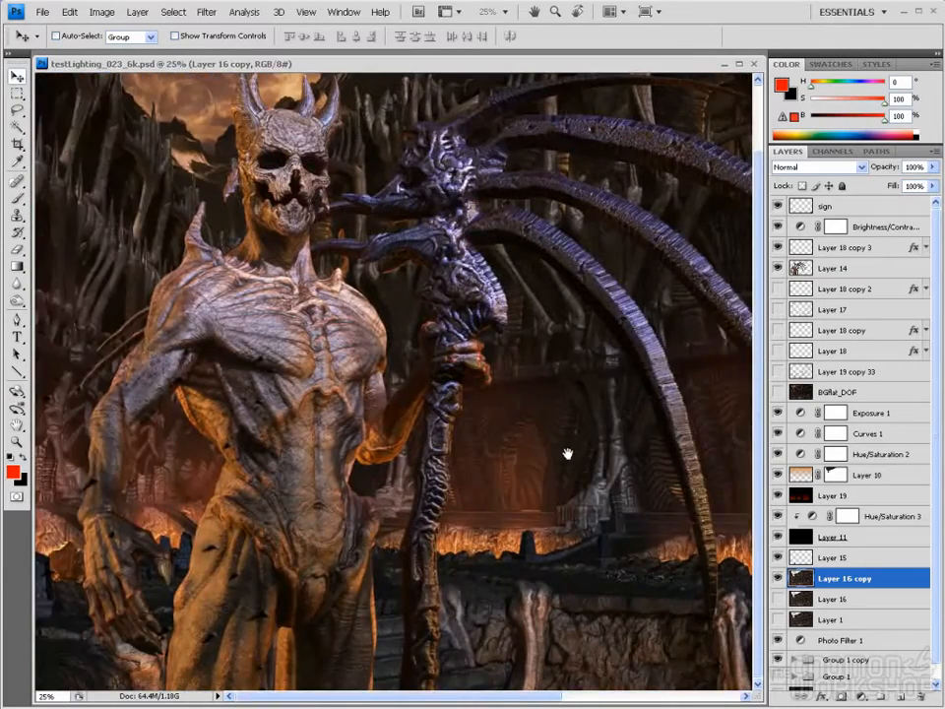
left_click_drag(569, 452, 418, 443)
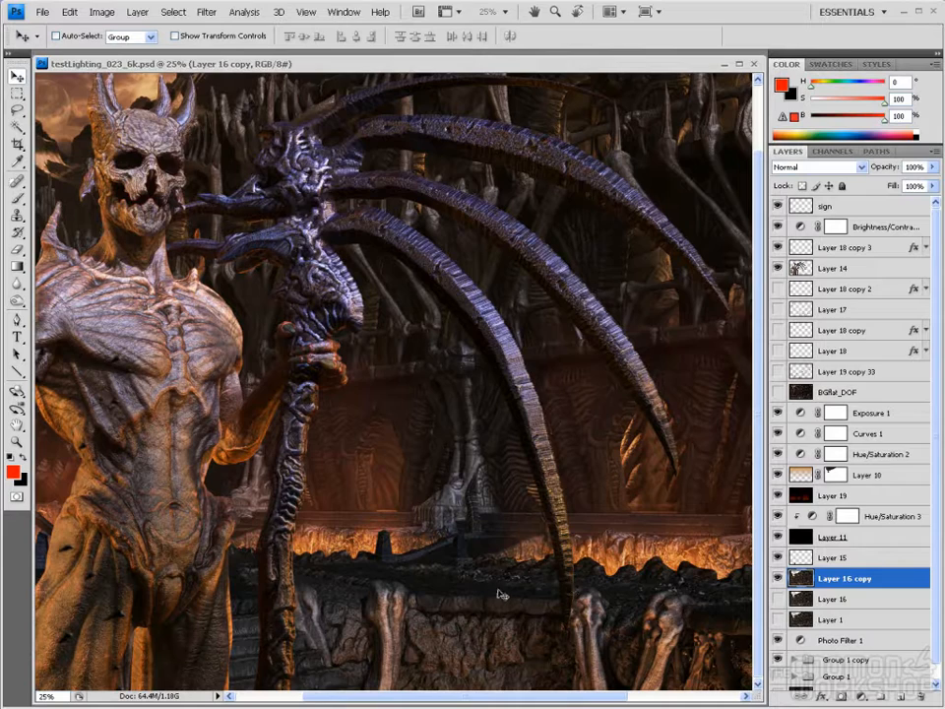
left_click_drag(510, 531, 553, 546)
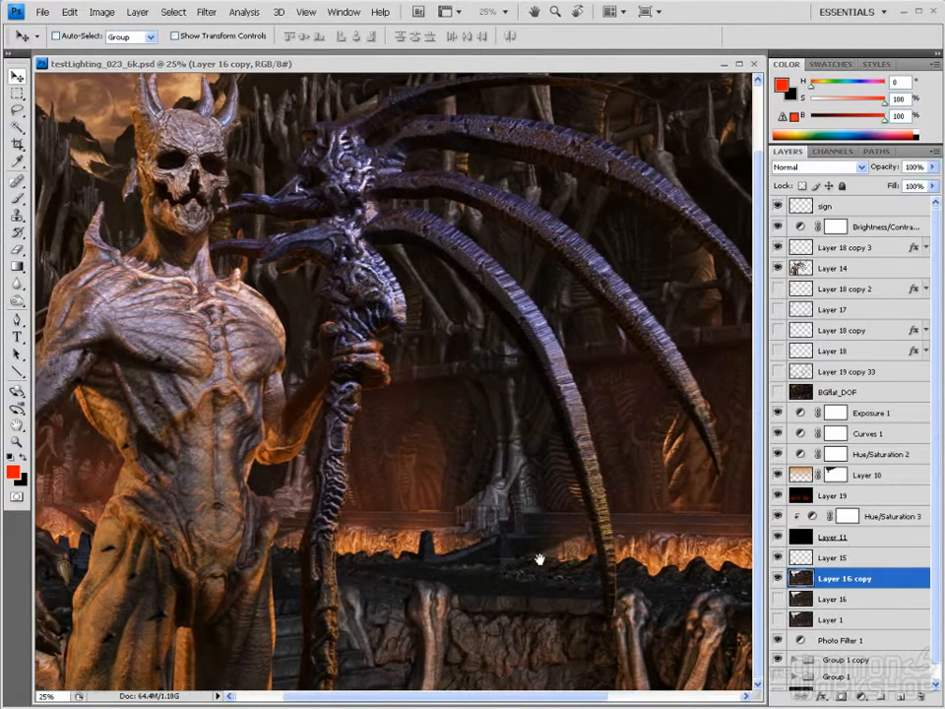
Select Layer 19 and toggle its visibility to compare the artwork at 16.67% with and without the red glow
left_click(778, 495)
key("ctrl+minus")
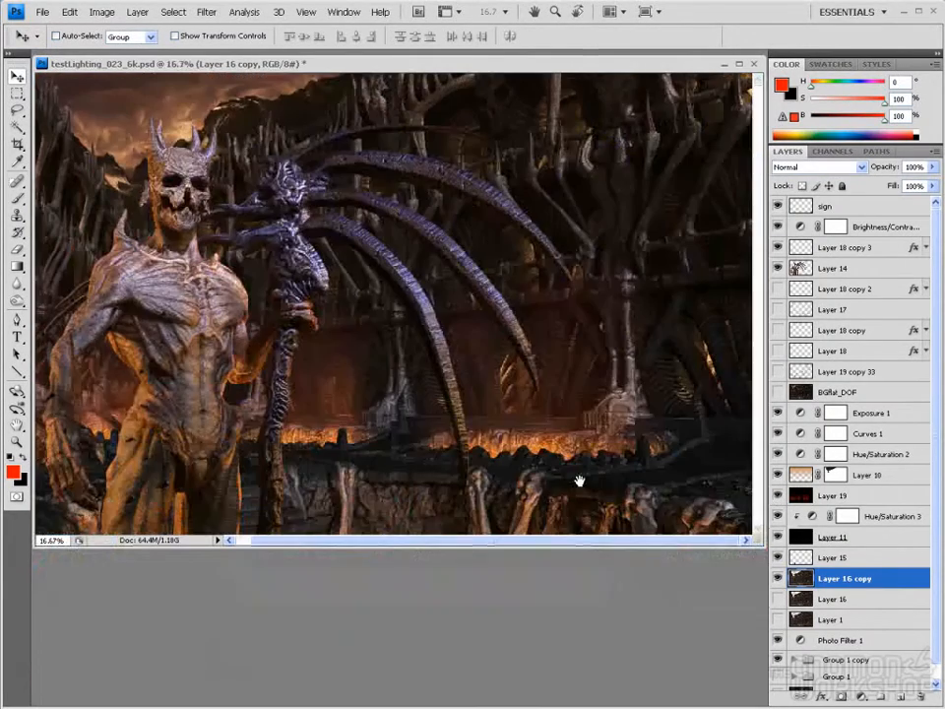
left_click_drag(751, 546, 752, 656)
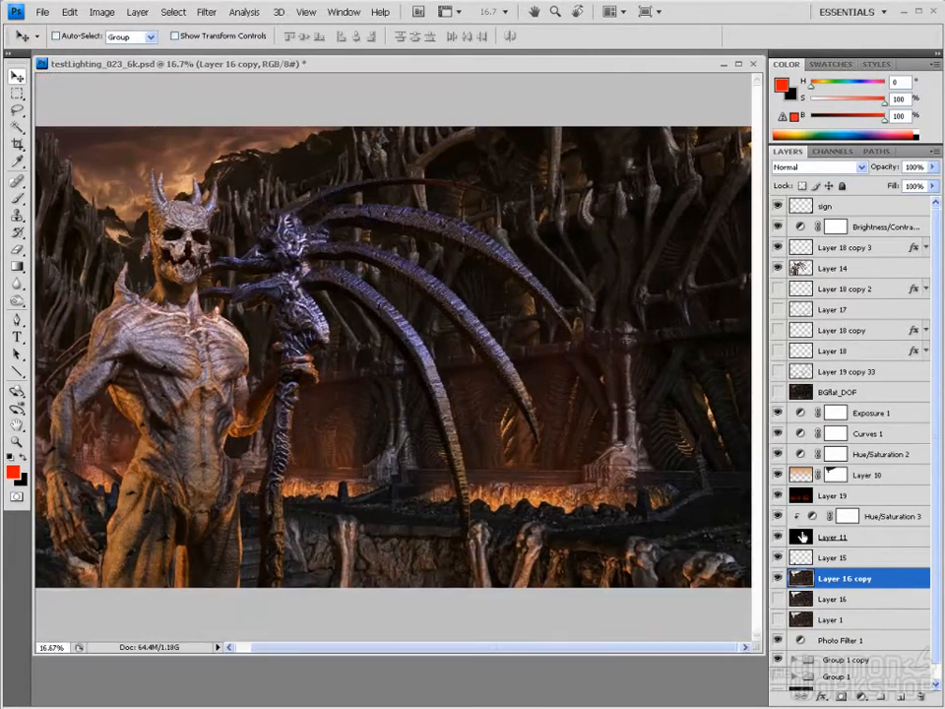
left_click(800, 499)
left_click(778, 496)
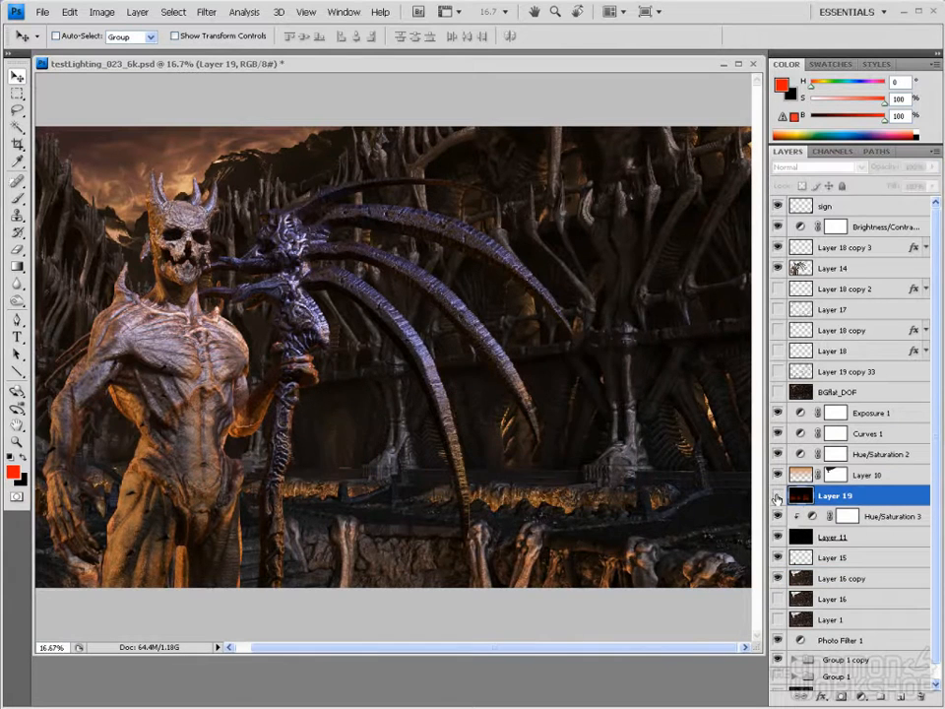
left_click(778, 496)
left_click(778, 496)
Check the artwork without Exposure 1, and compare Layer 19 hidden and shown in an enlarged document window
mouse_move(778, 414)
left_mouse_down()
mouse_move(777, 462)
mouse_move(778, 416)
left_mouse_up()
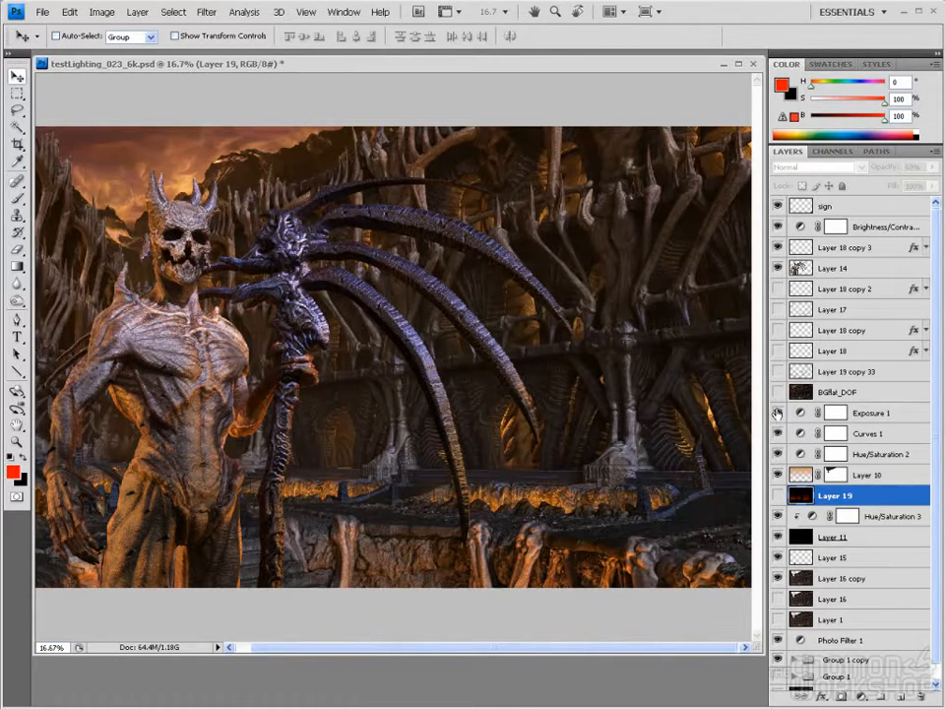
left_click(779, 496)
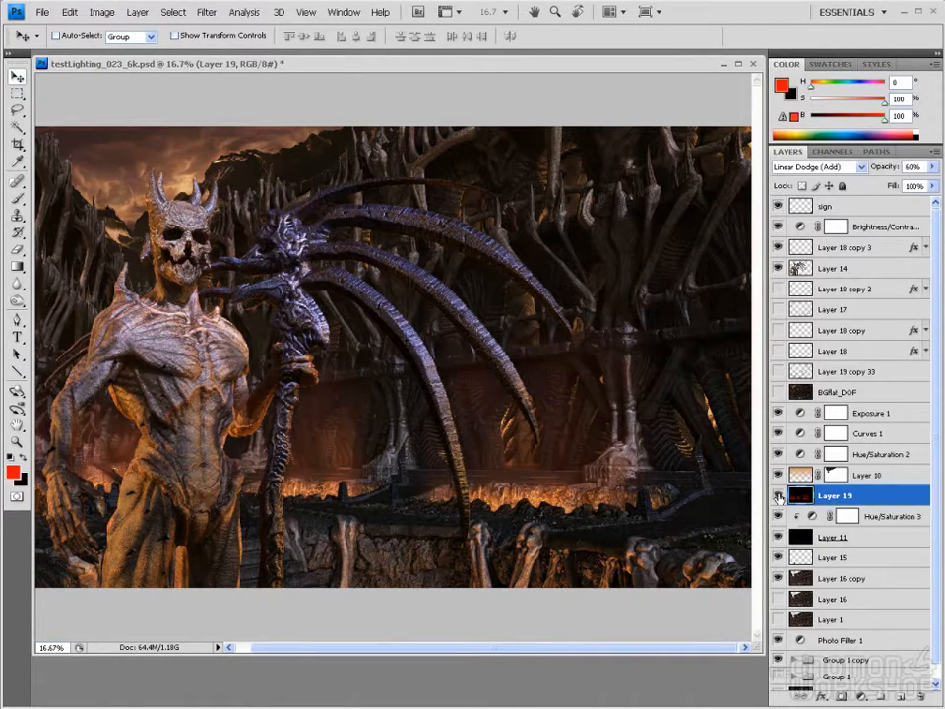
left_click(779, 497)
left_click(778, 497)
left_click_drag(453, 483, 508, 485)
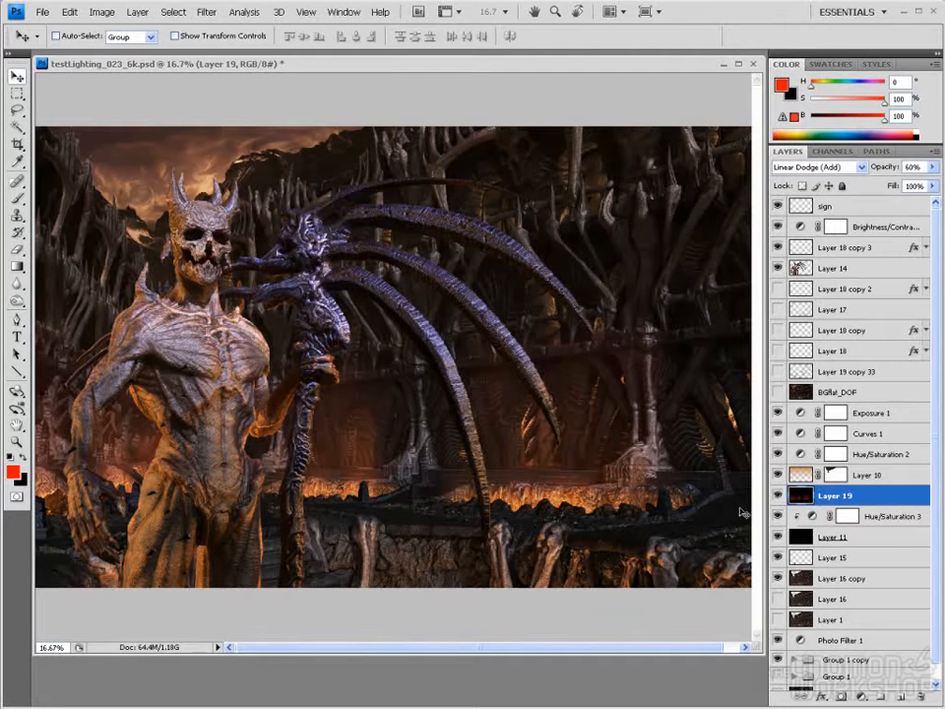
left_click(779, 495)
left_click(780, 495)
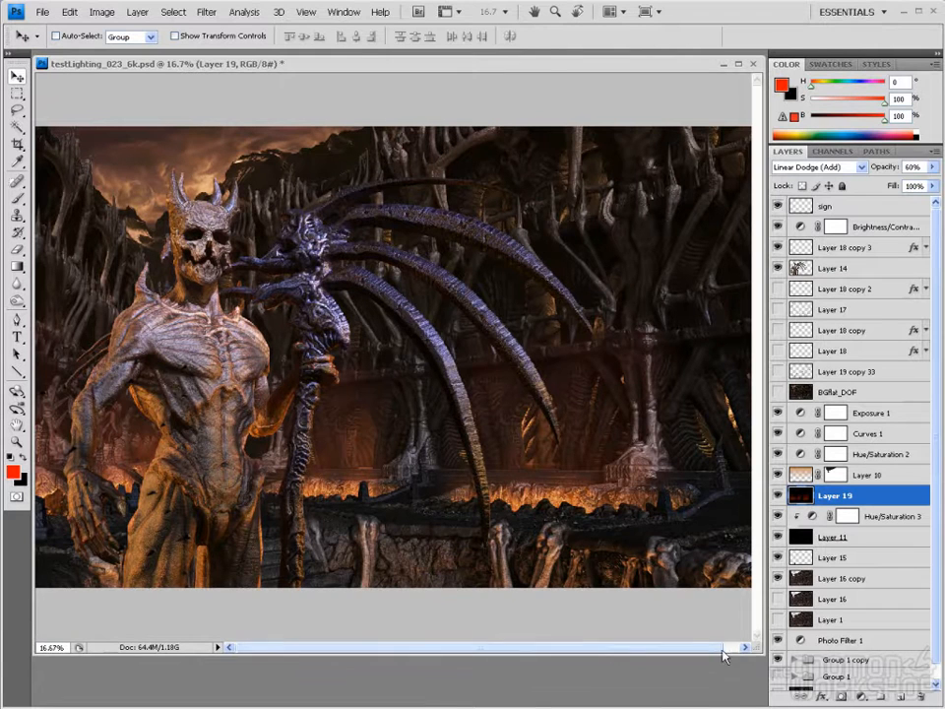
left_click_drag(756, 648, 755, 696)
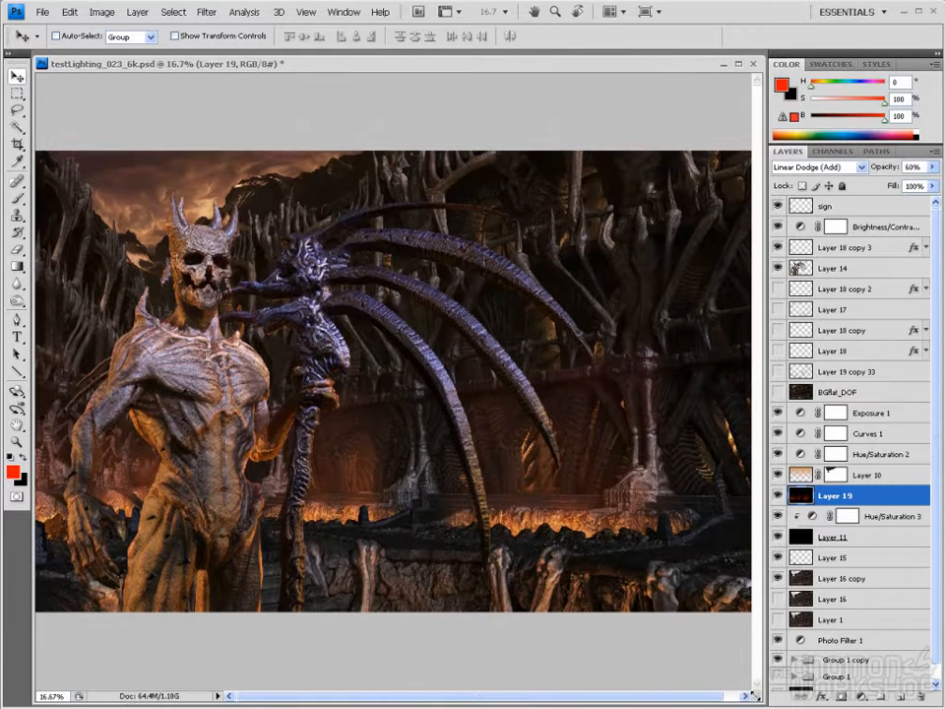
Copy the contents of Layer 19 into a new 6000 × 3750 pixel RGB document
left_click(802, 496, "ctrl")
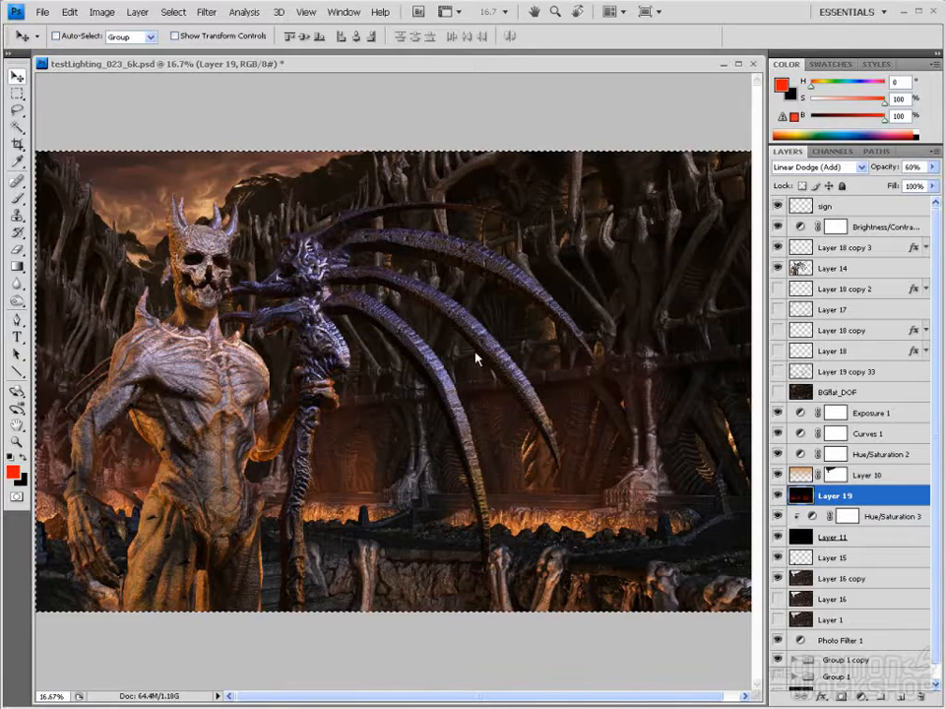
key("ctrl+n")
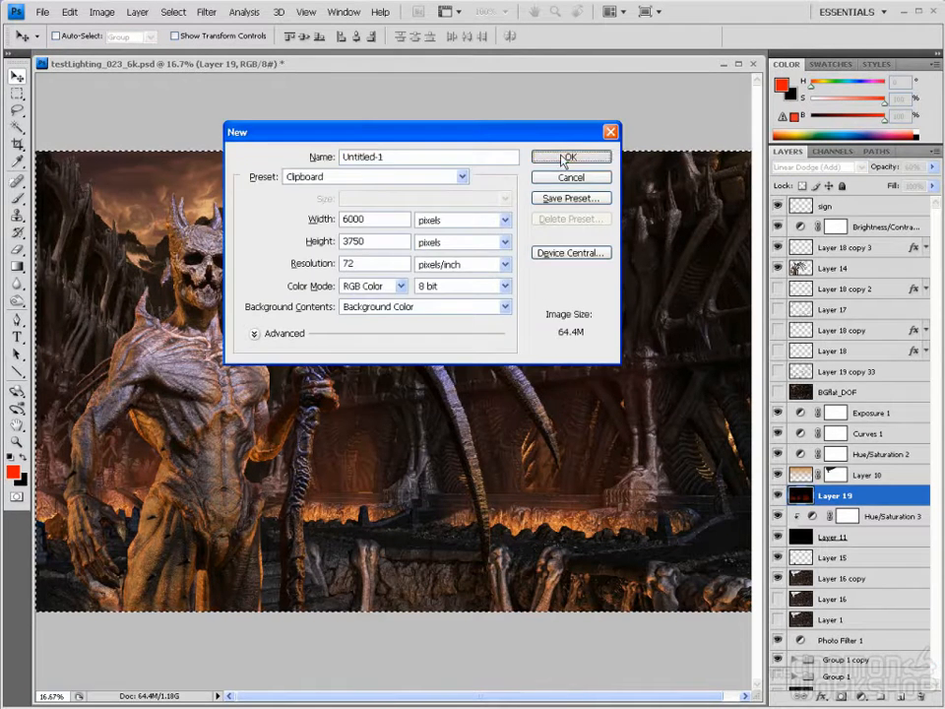
key("Return")
key("ctrl+v")
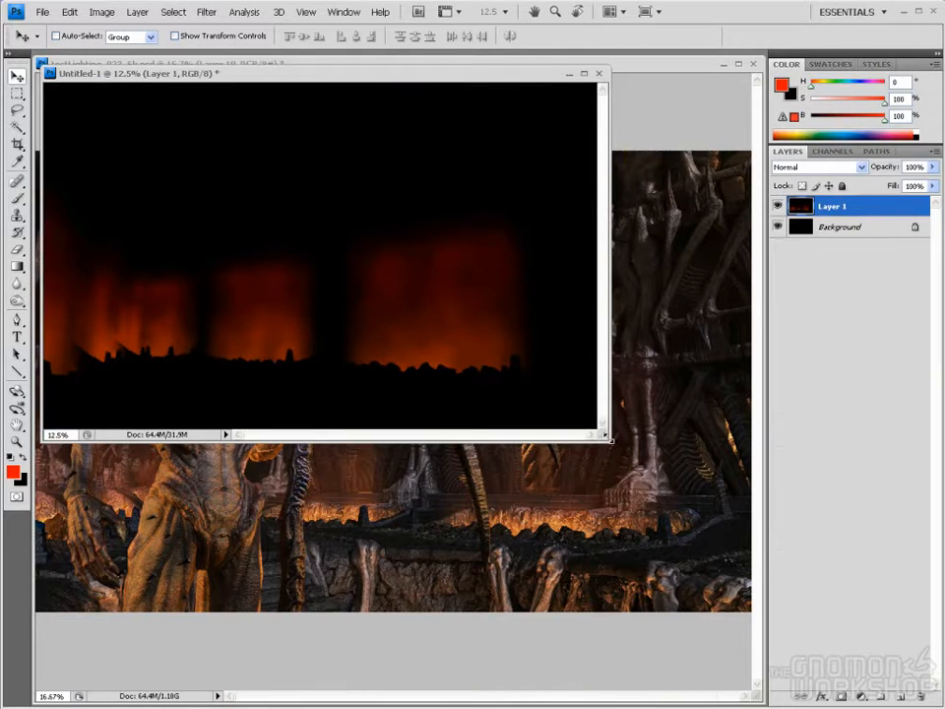
Examine the isolated red glow at 16.67% in the new document, and close it without saving
left_click_drag(467, 75, 529, 154)
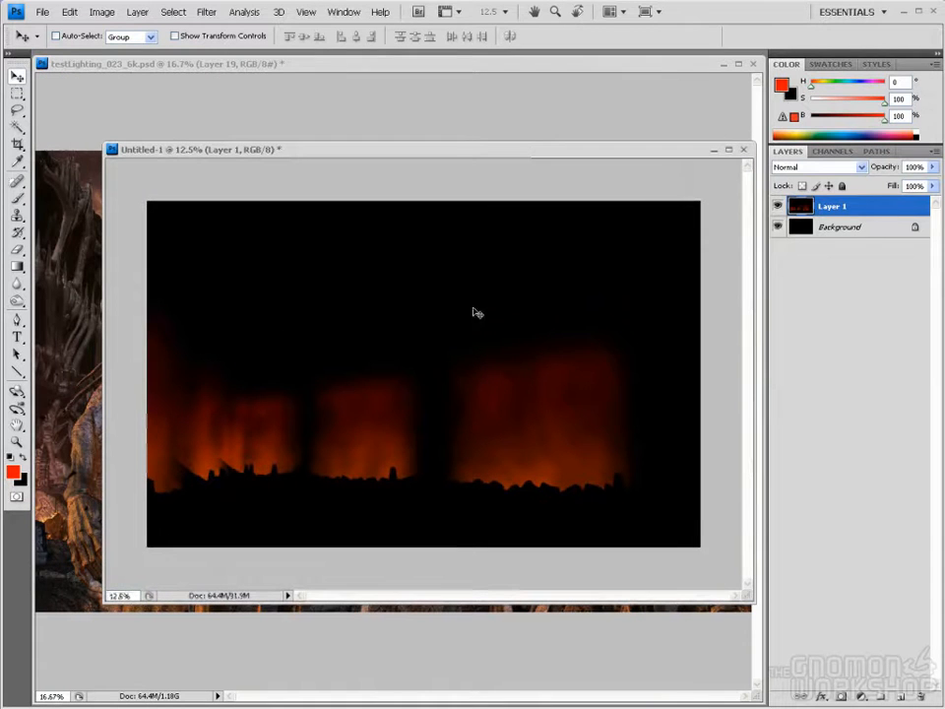
key("ctrl+plus")
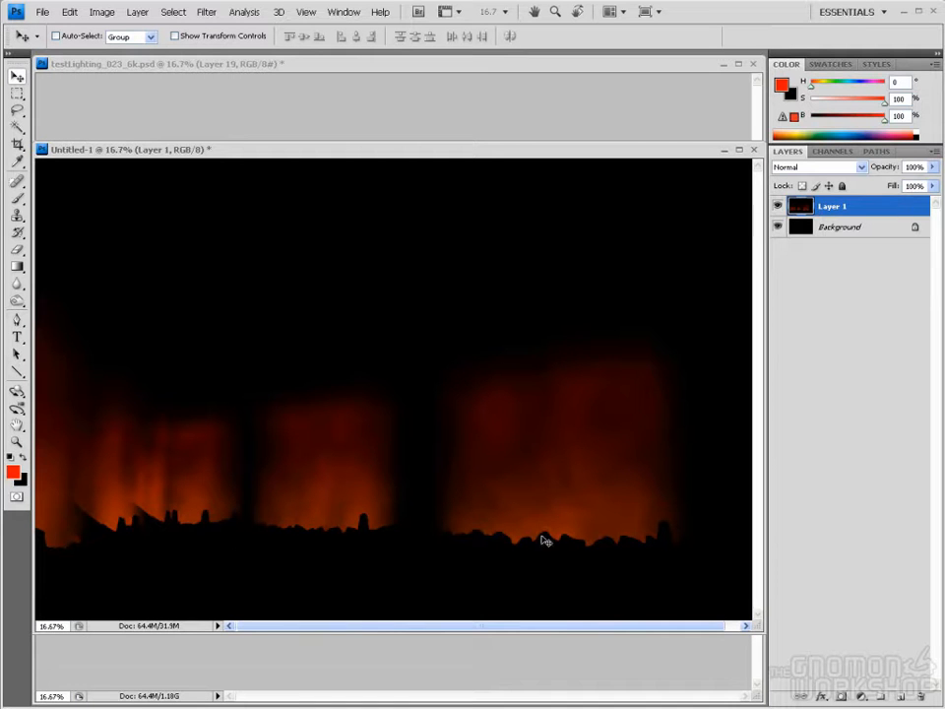
left_click(754, 148)
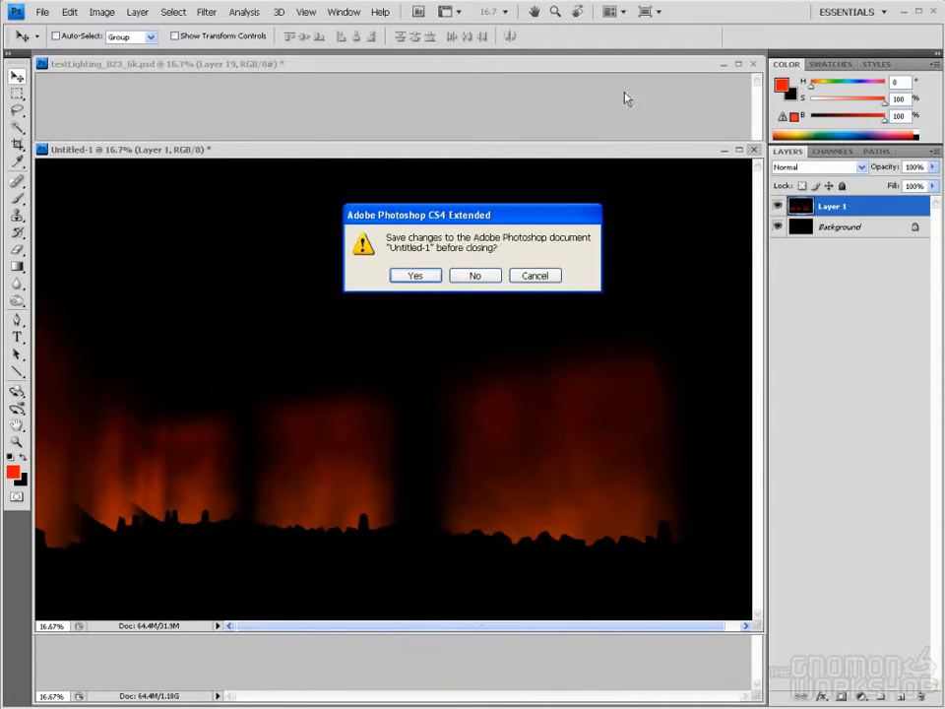
left_click(474, 275)
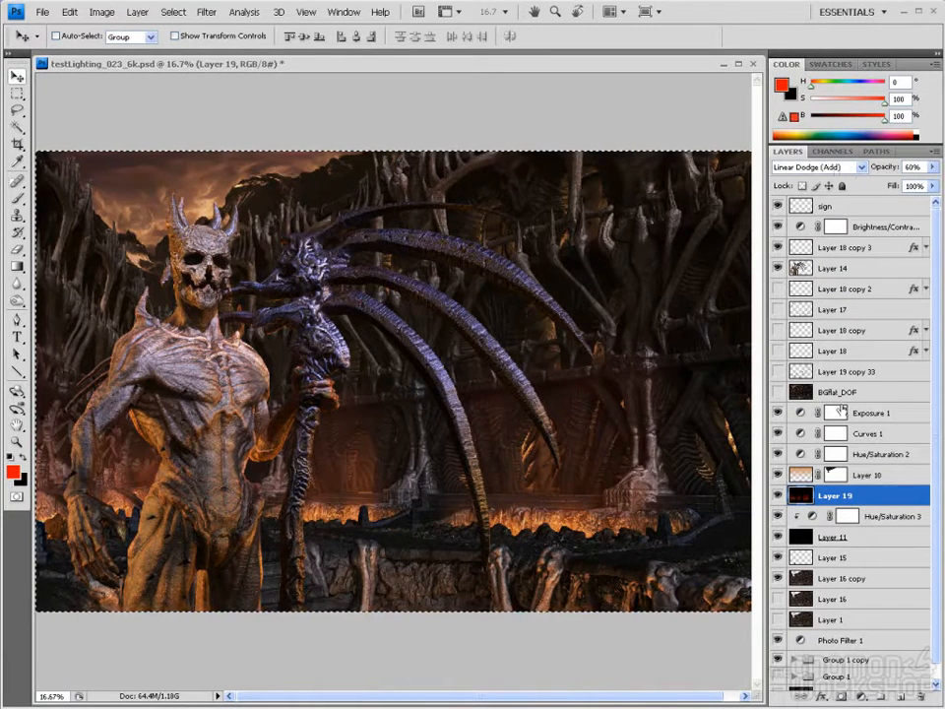
Toggle Layer 19 off and on repeatedly to compare the glow behind the demon, and check Layer 10's effect
left_click(776, 496)
left_click(777, 496)
left_click(776, 496)
left_click(776, 496)
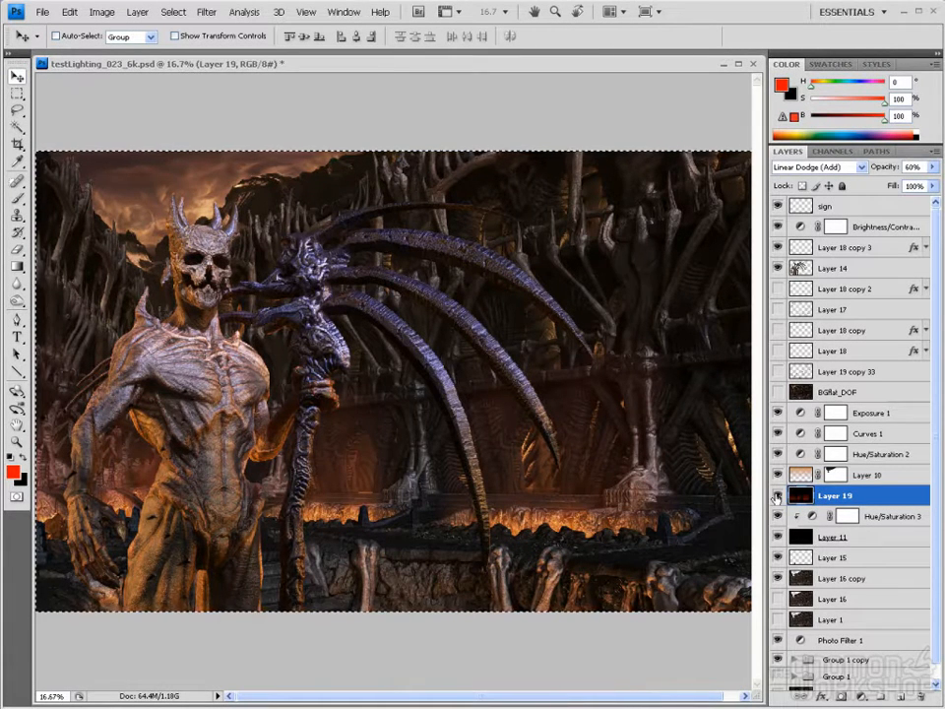
left_click(778, 496)
left_click(777, 496)
left_click(777, 496)
left_click(778, 496)
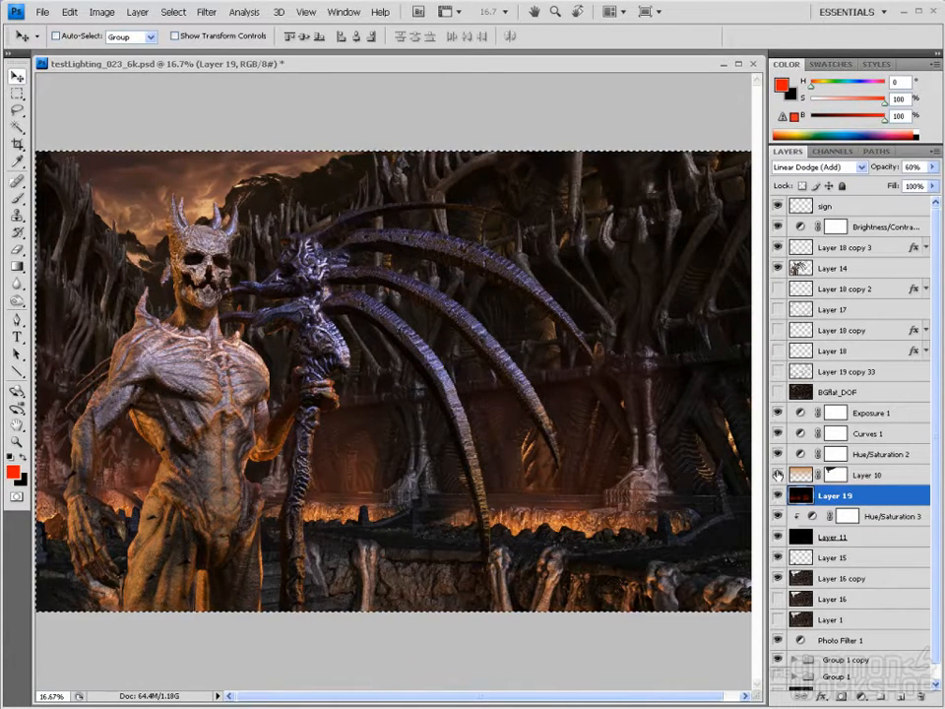
left_click(778, 476)
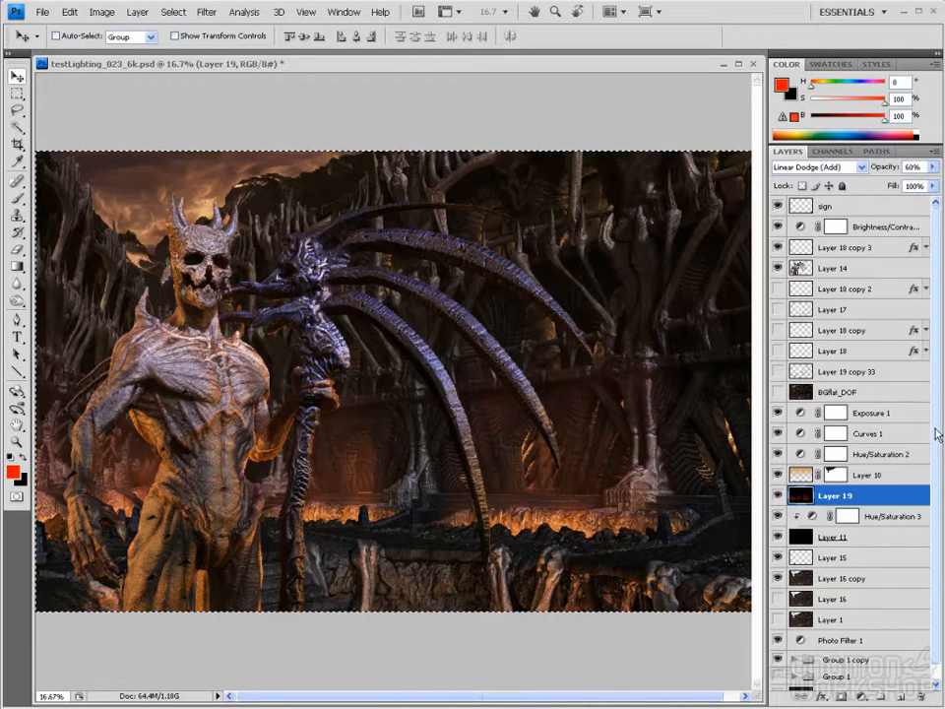
mouse_move(939, 422)
left_mouse_down()
mouse_move(938, 445)
mouse_move(937, 407)
left_mouse_up()
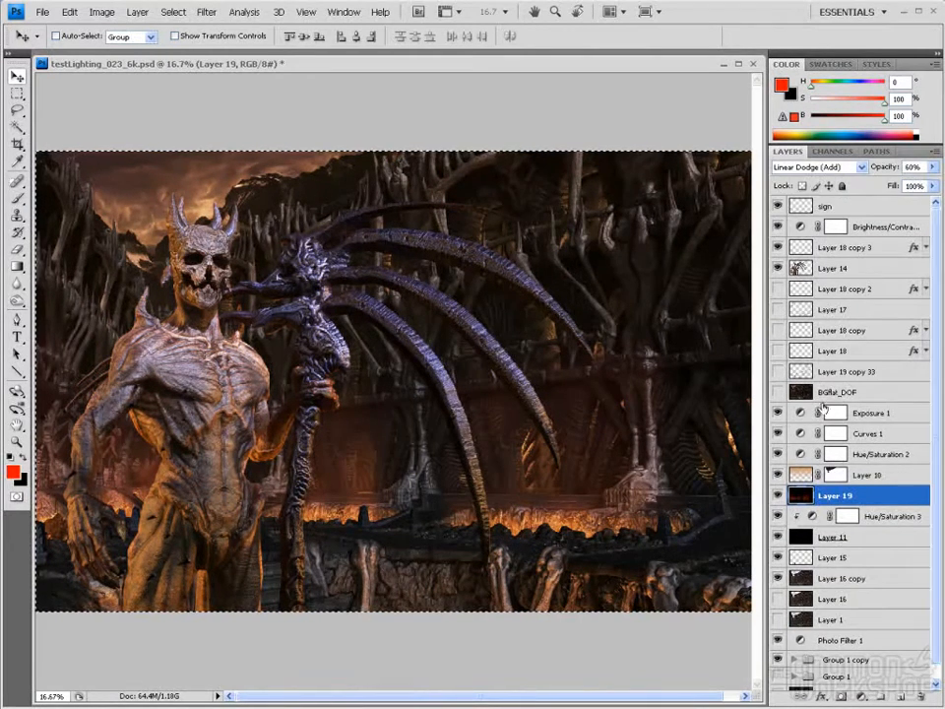
Select the BGflat_DOF layer and make it visible, comparing the background with and without it
left_click(799, 392)
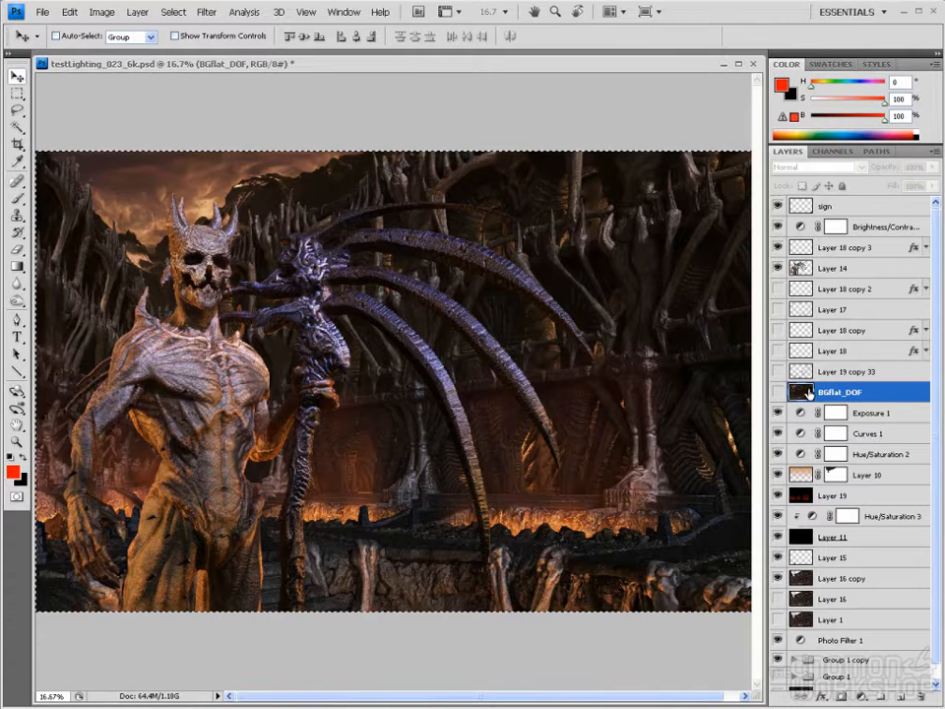
left_click(778, 391)
left_click(779, 392)
left_click(778, 392)
left_click(779, 391)
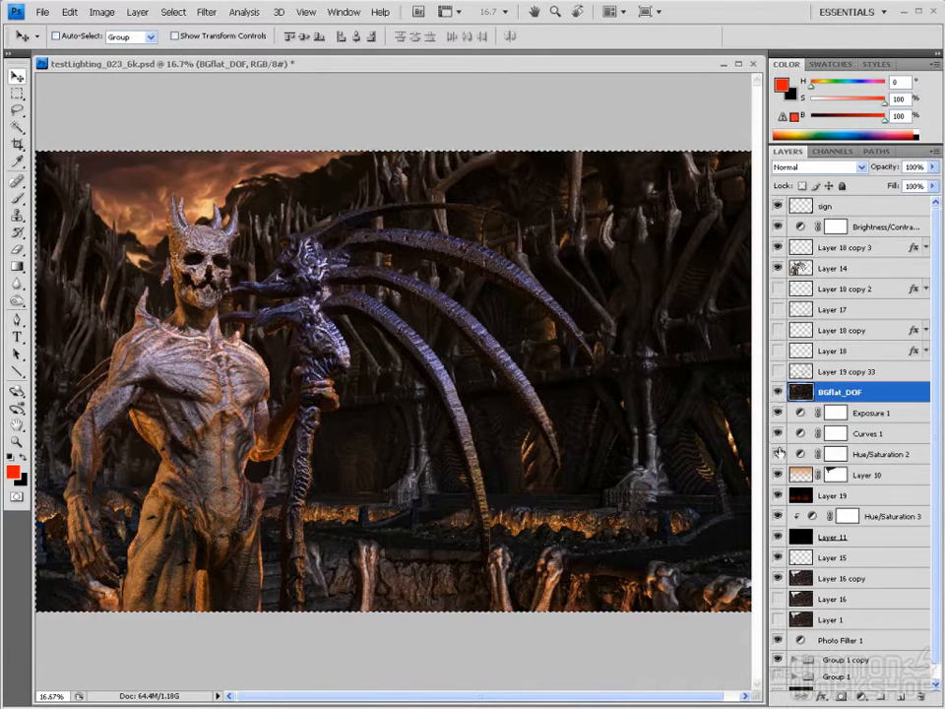
left_click(779, 393)
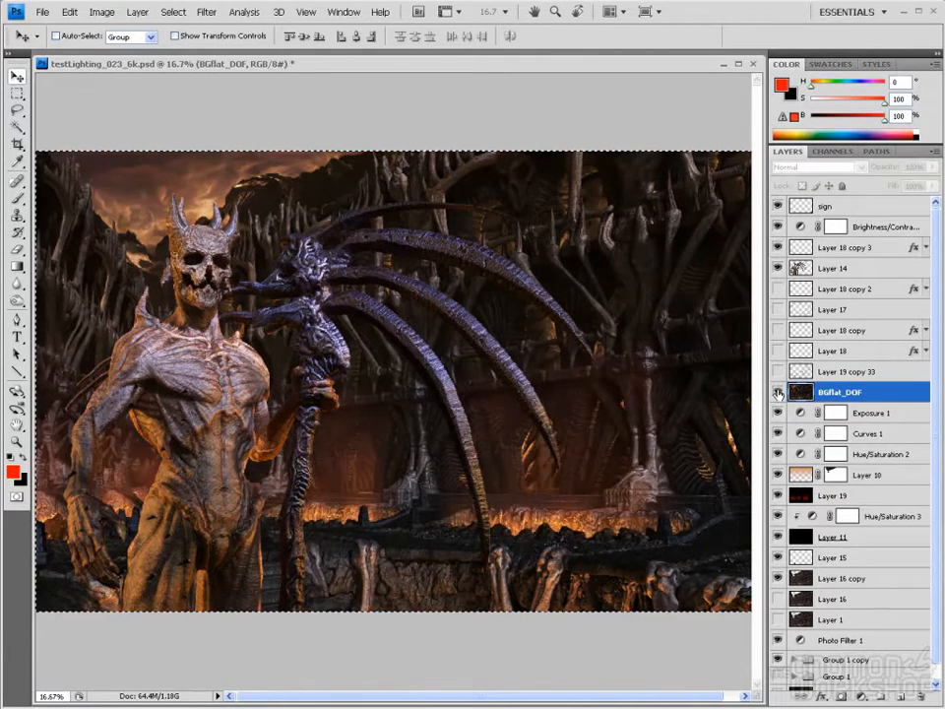
left_click(779, 393)
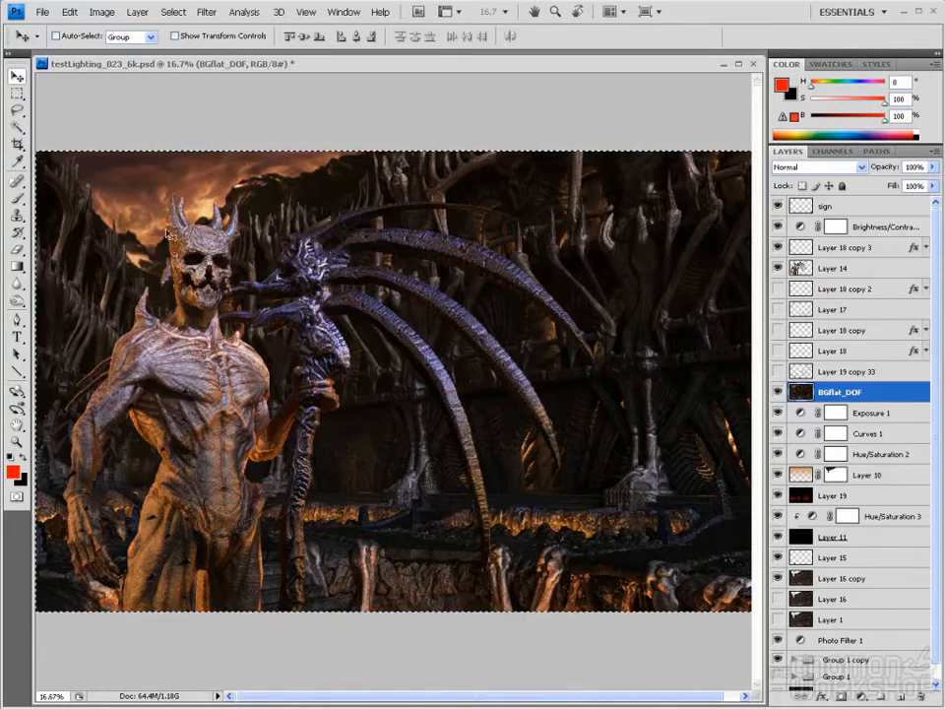
Zoom in to 25% on the demon and compare the background with BGflat_DOF hidden and shown
left_click(161, 228, "ctrl")
left_click(779, 392)
left_click(779, 393)
left_click_drag(641, 439, 644, 366)
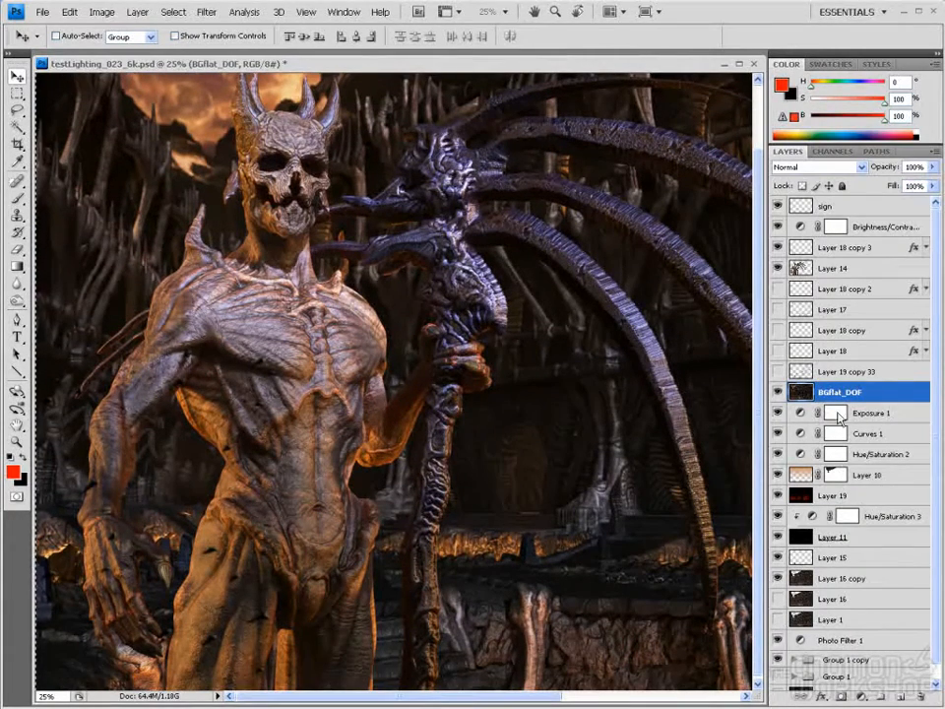
Toggle Layer 18 copy 3 off and on repeatedly, comparing its effect across the demon and the scythe blades
left_click(778, 248)
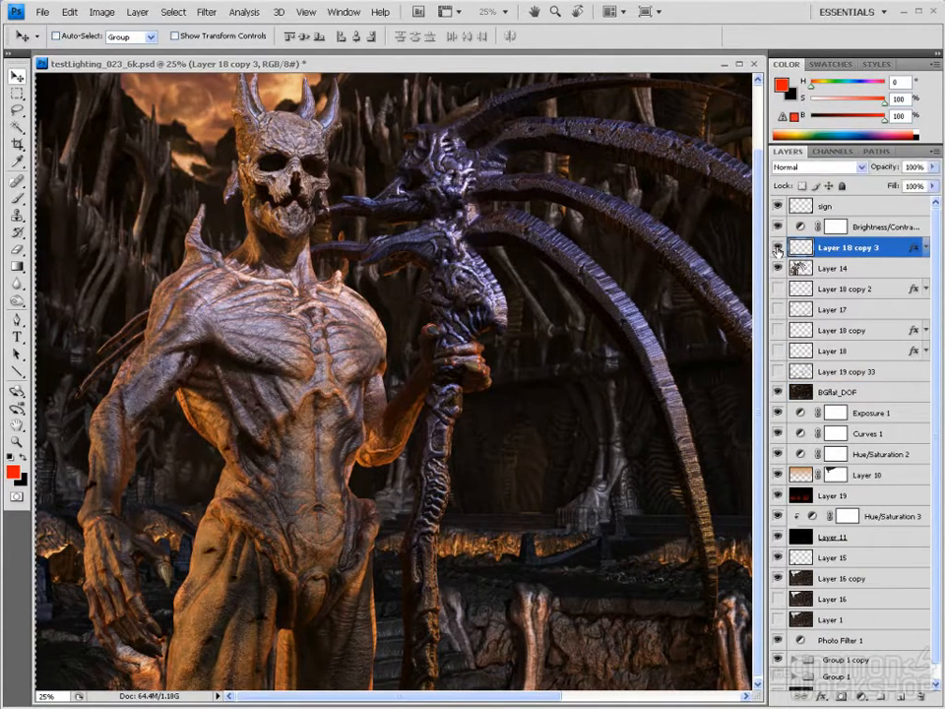
left_click(777, 249)
left_click(778, 249)
left_click(778, 249)
left_click(778, 249)
left_click_drag(592, 320, 284, 308)
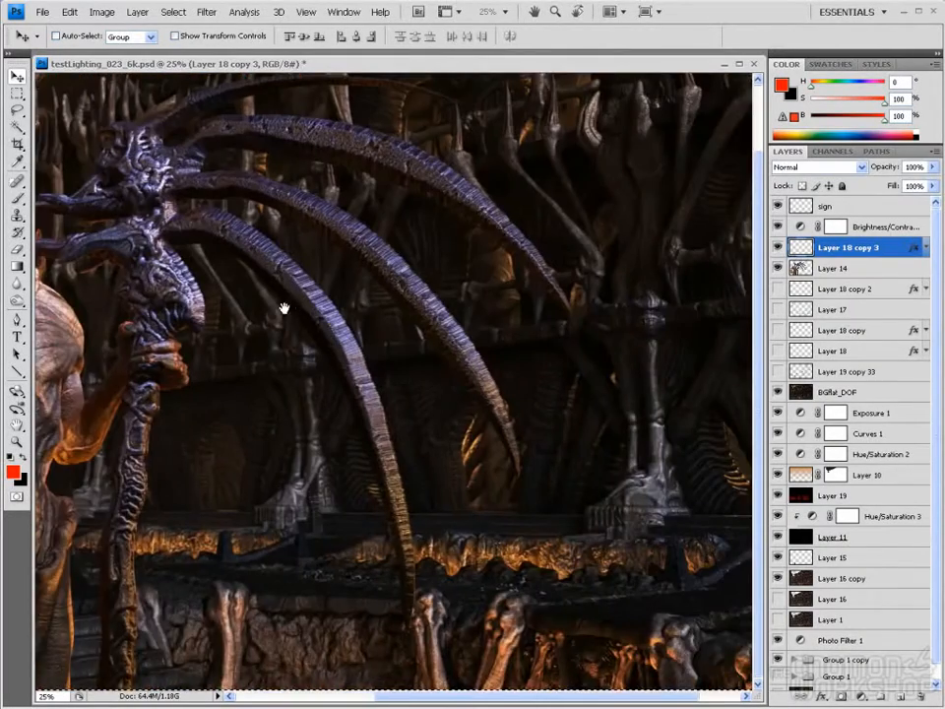
left_click_drag(367, 306, 706, 304)
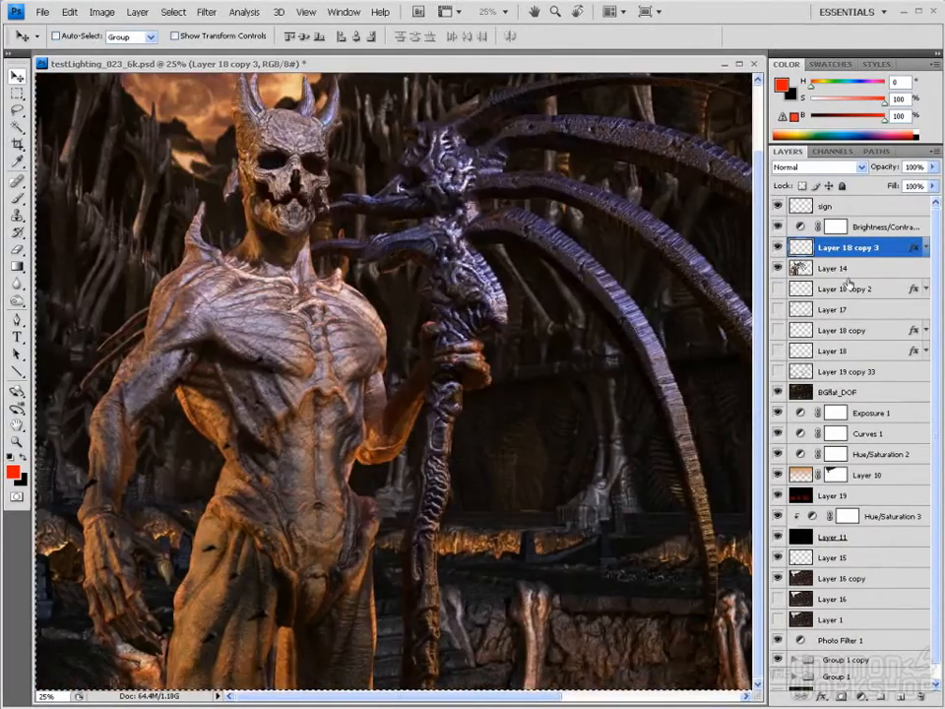
left_click(778, 249)
Select the whole canvas on Layer 18 copy 3, delete the selected contents, and clear the selection
left_click_drag(453, 294, 420, 307)
key("ctrl+a")
key("Delete")
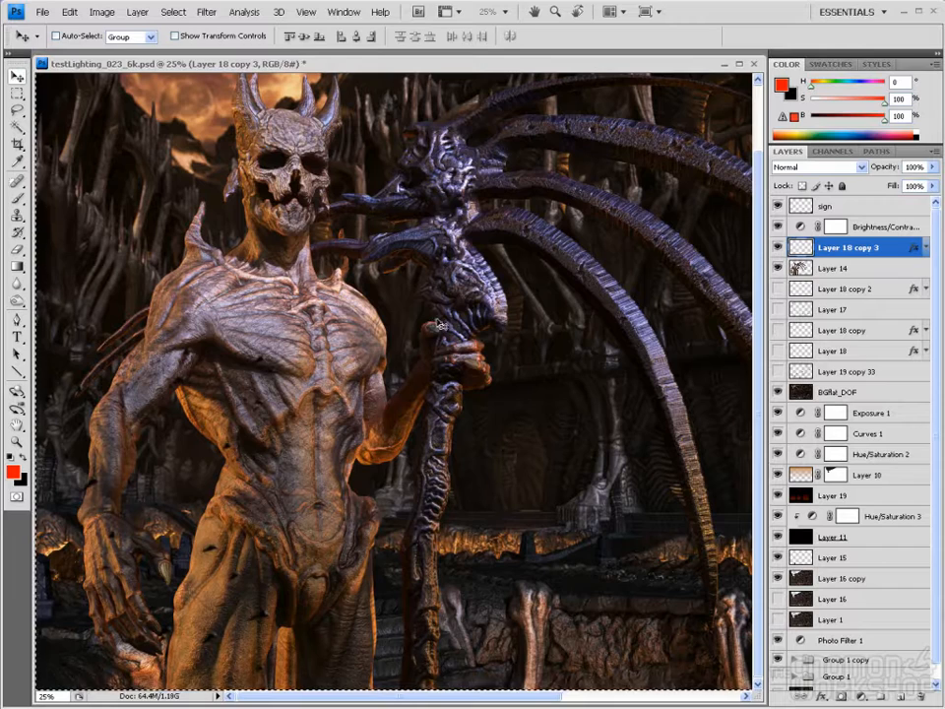
key("m")
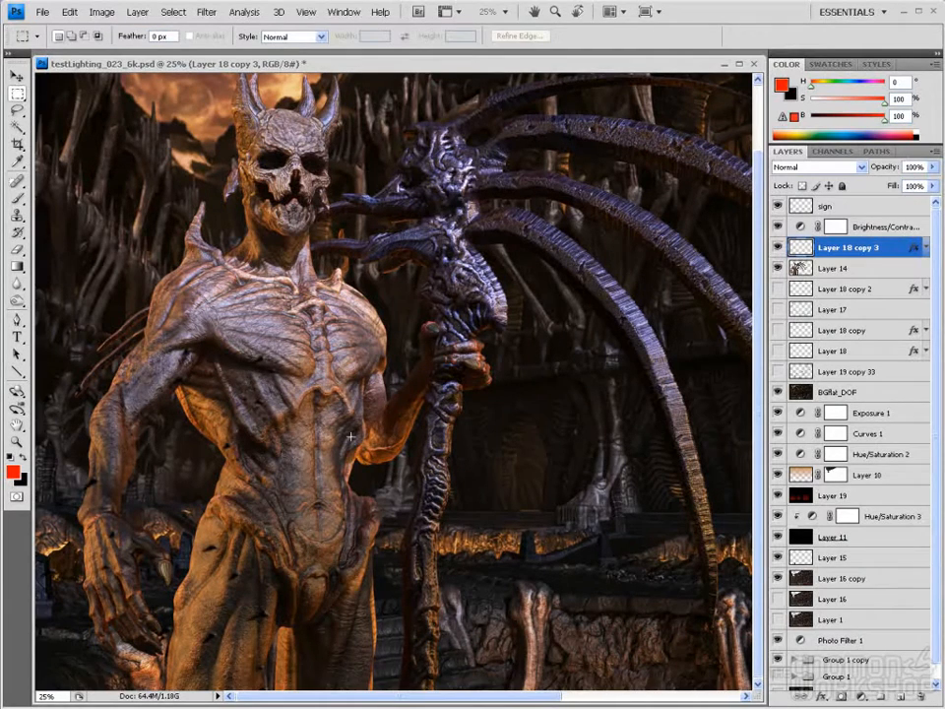
key("v")
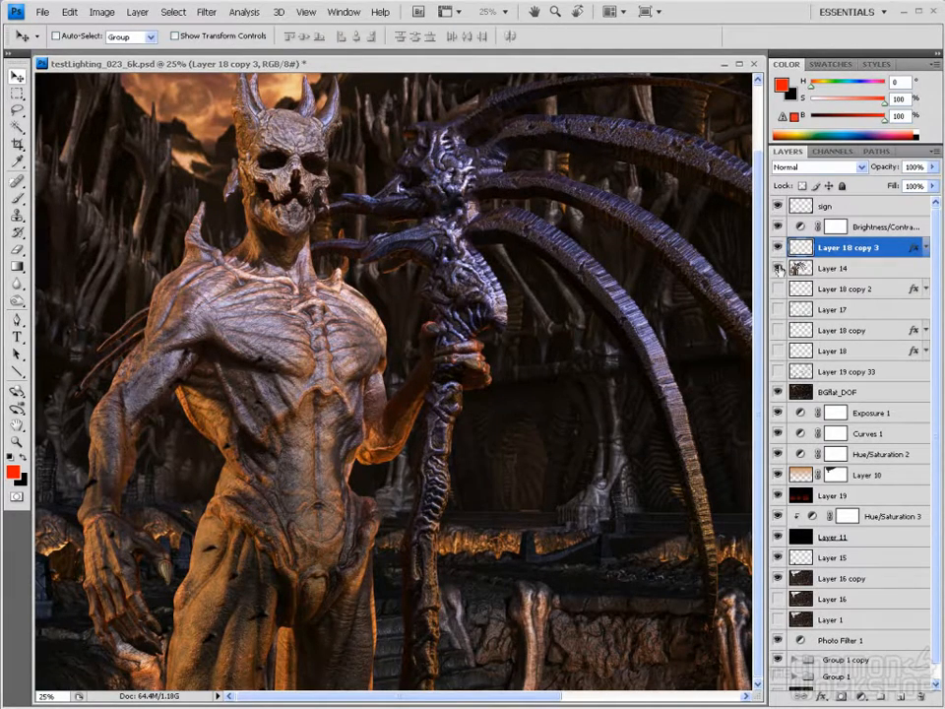
Zoom out to 16.67% to view the demon with its background, and enlarge the document window
left_click_drag(263, 451, 364, 368)
key("ctrl+minus")
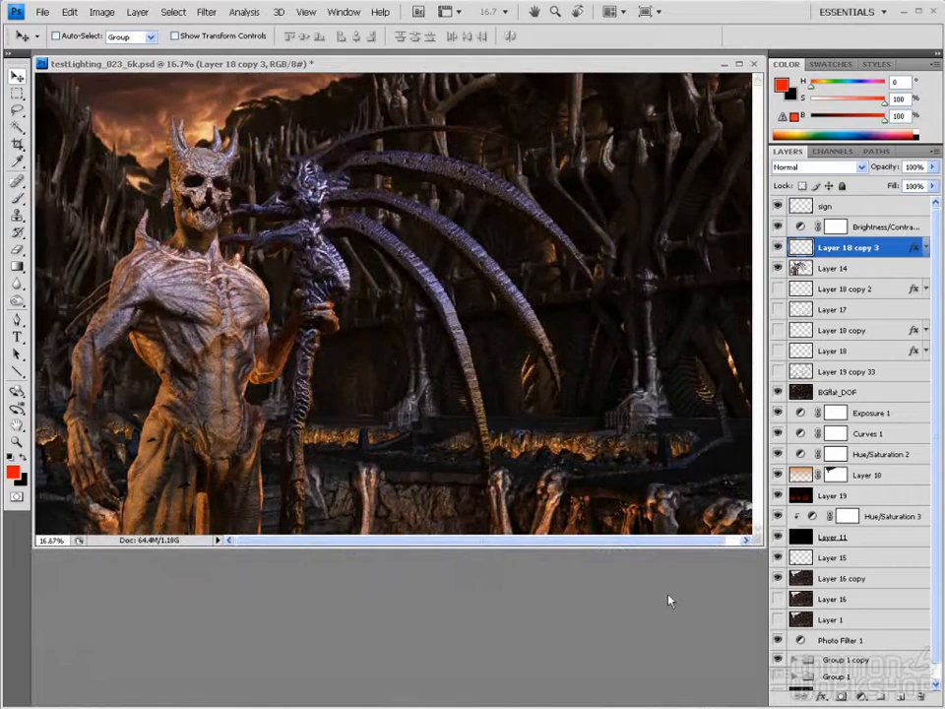
left_click_drag(752, 542, 756, 694)
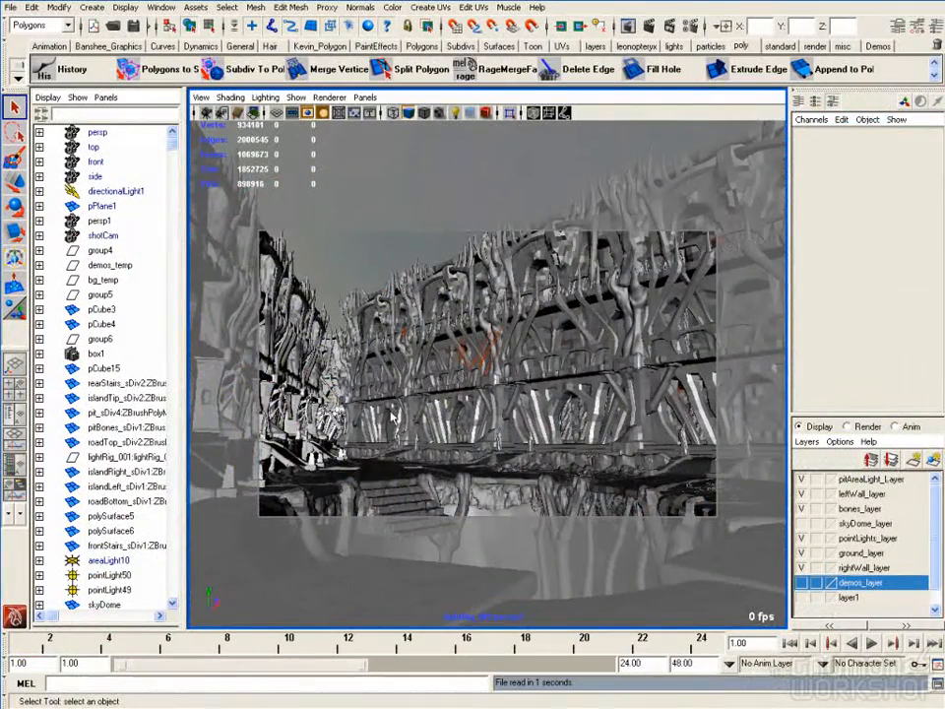
Switch to Maya and open testLighting_023.mb from the demos scenes folder, discarding changes to the current scene
left_click(112, 26)
left_click(553, 146)
left_click(554, 207)
left_click(522, 162)
left_click_drag(611, 205, 610, 327)
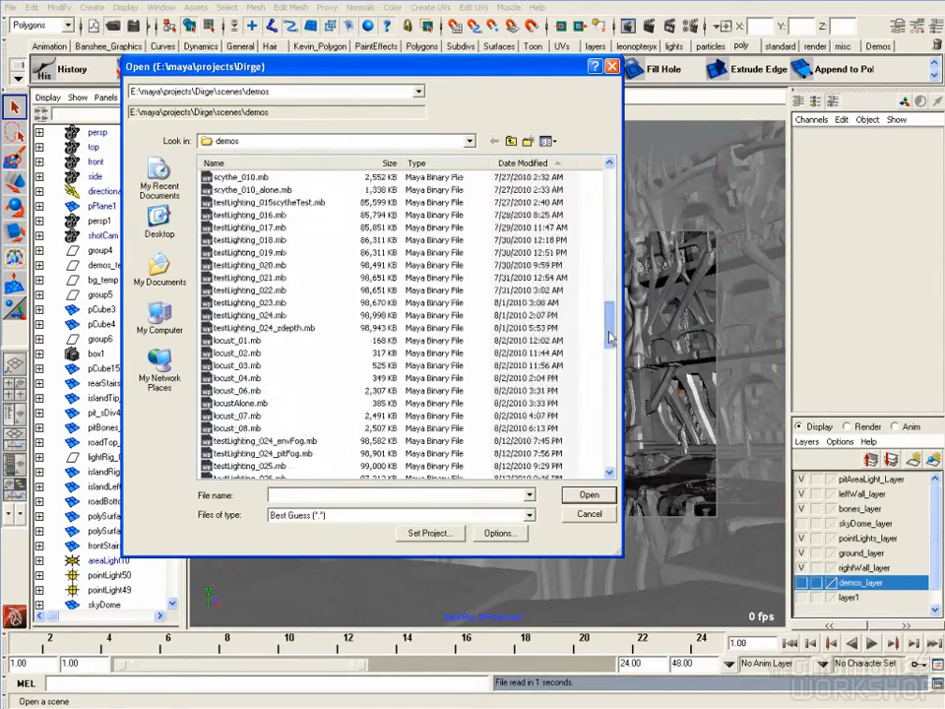
left_click(248, 302)
key("Return")
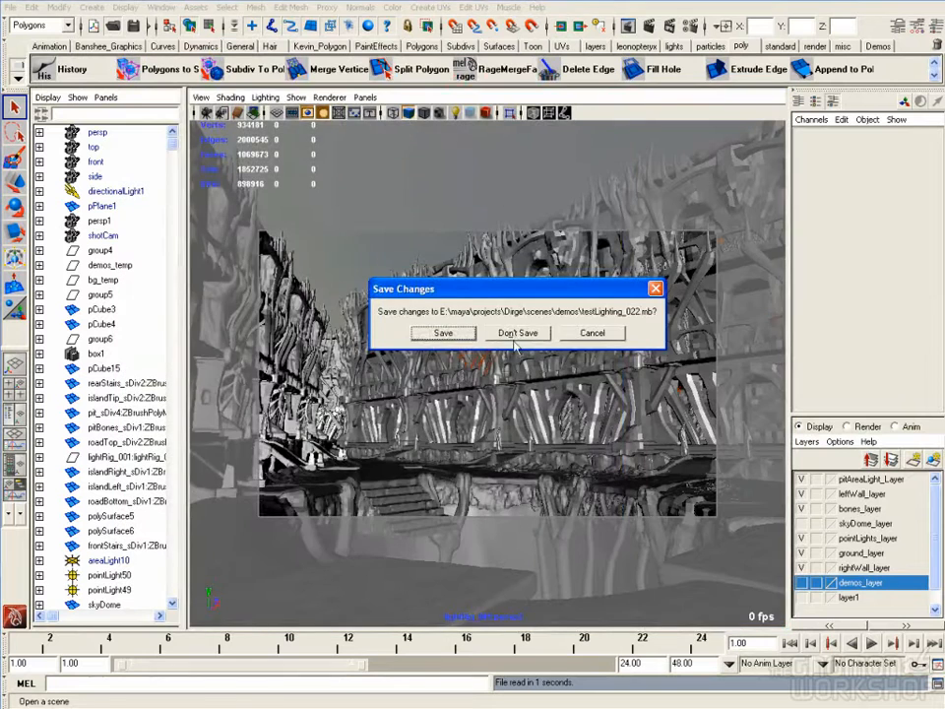
left_click(513, 335)
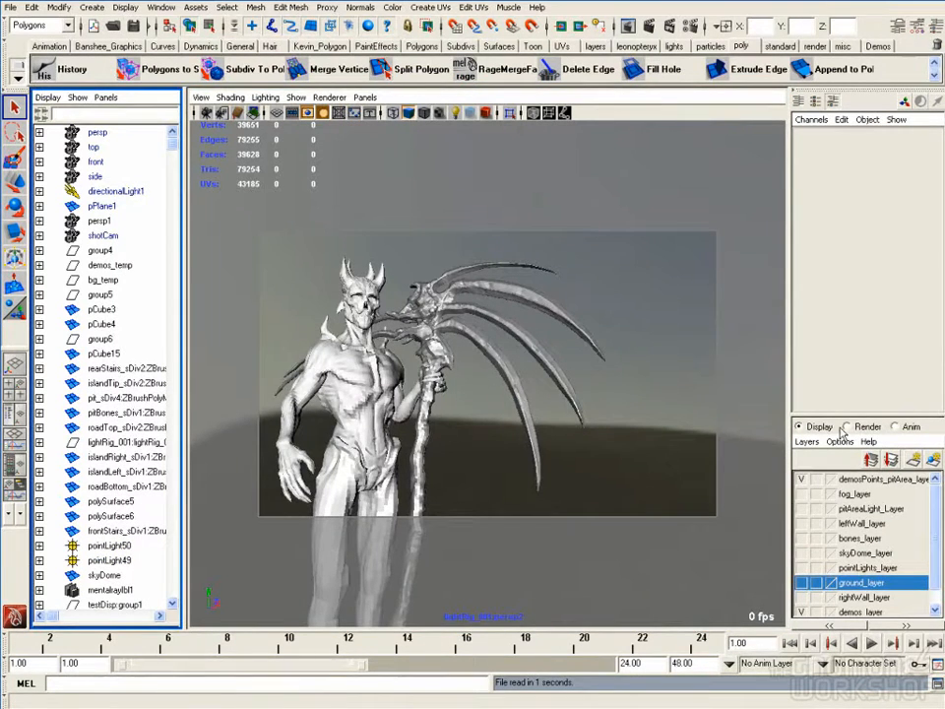
Show the fog, pitAreaLight, leftWall, bones, skyDome, pointLights, ground and rightWall display layers in the enlarged layer list
left_click_drag(839, 393, 838, 359)
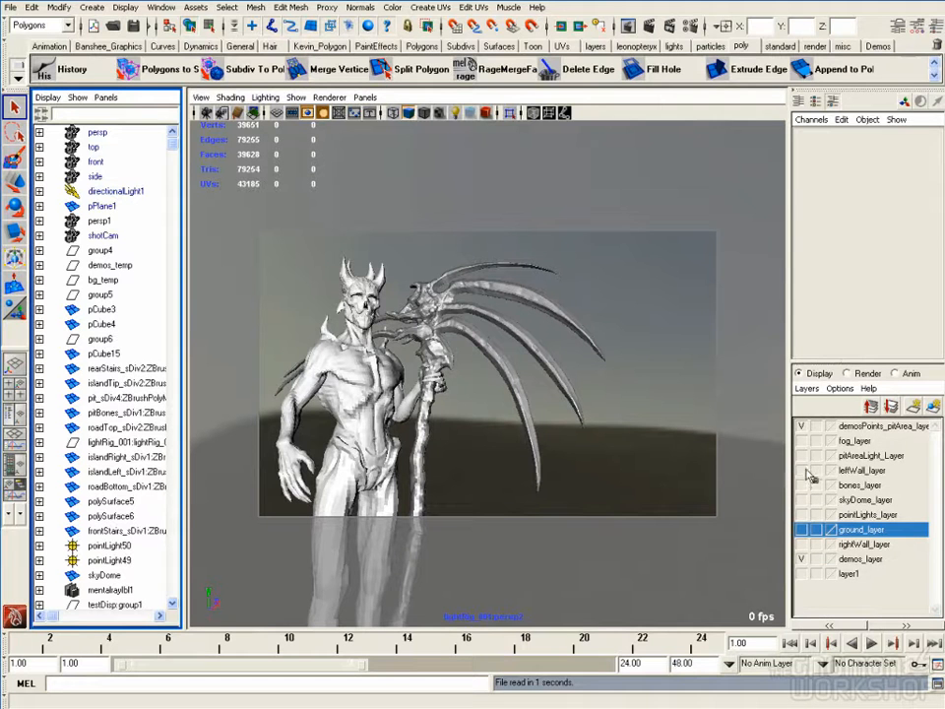
left_click(802, 440)
left_click(803, 455)
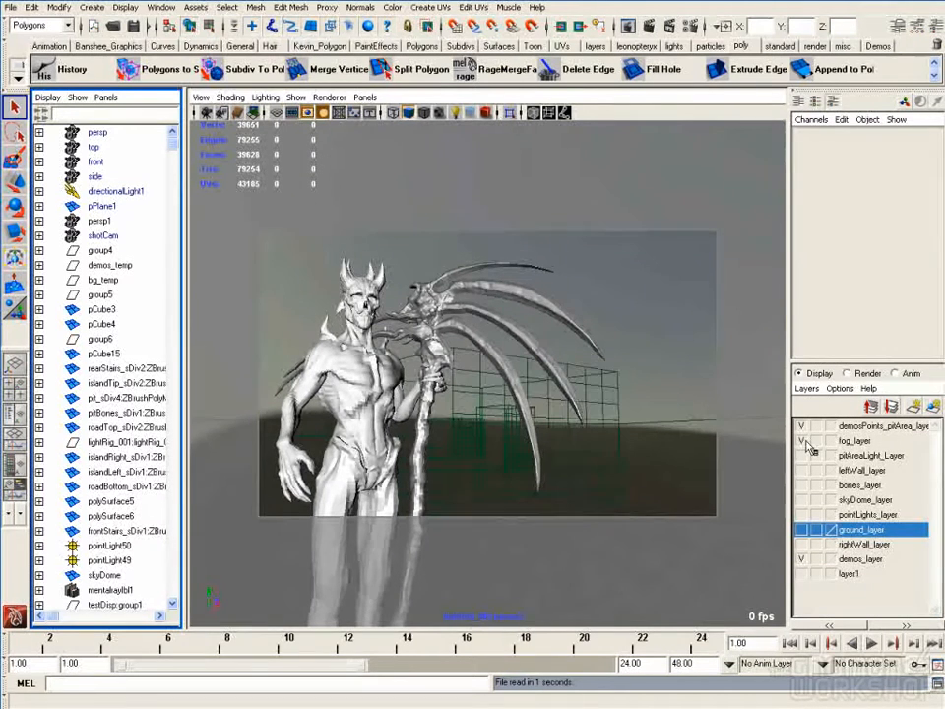
left_click(802, 470)
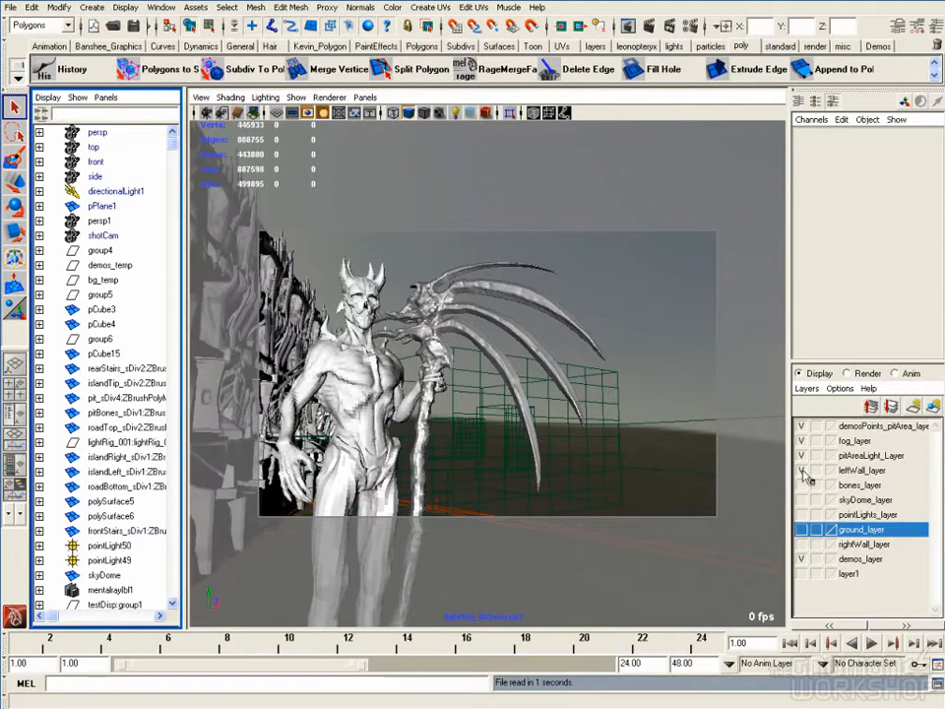
left_click(802, 486)
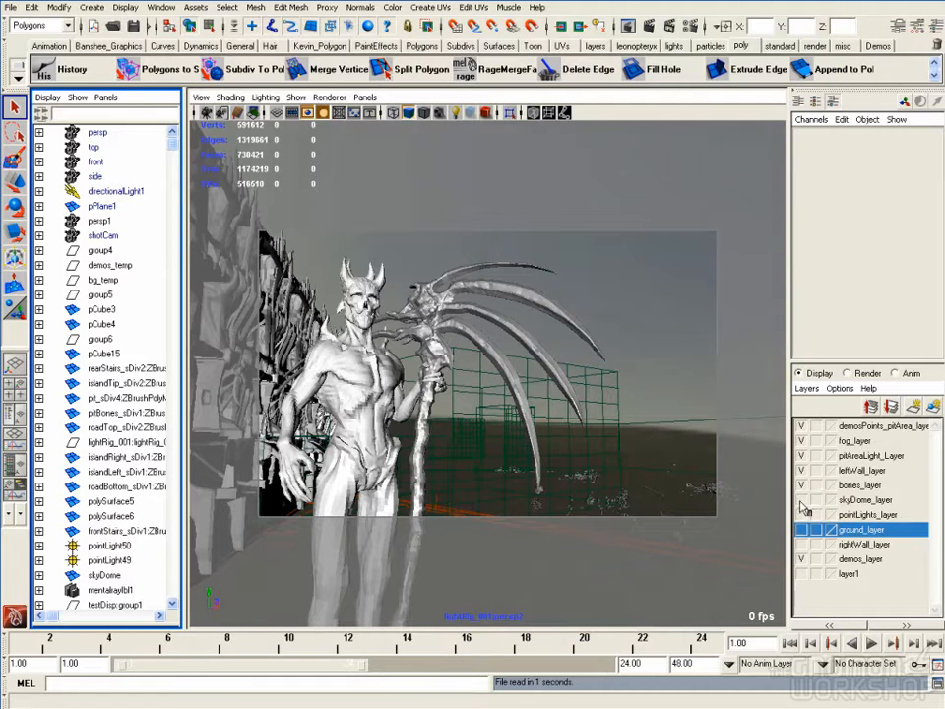
left_click(802, 514)
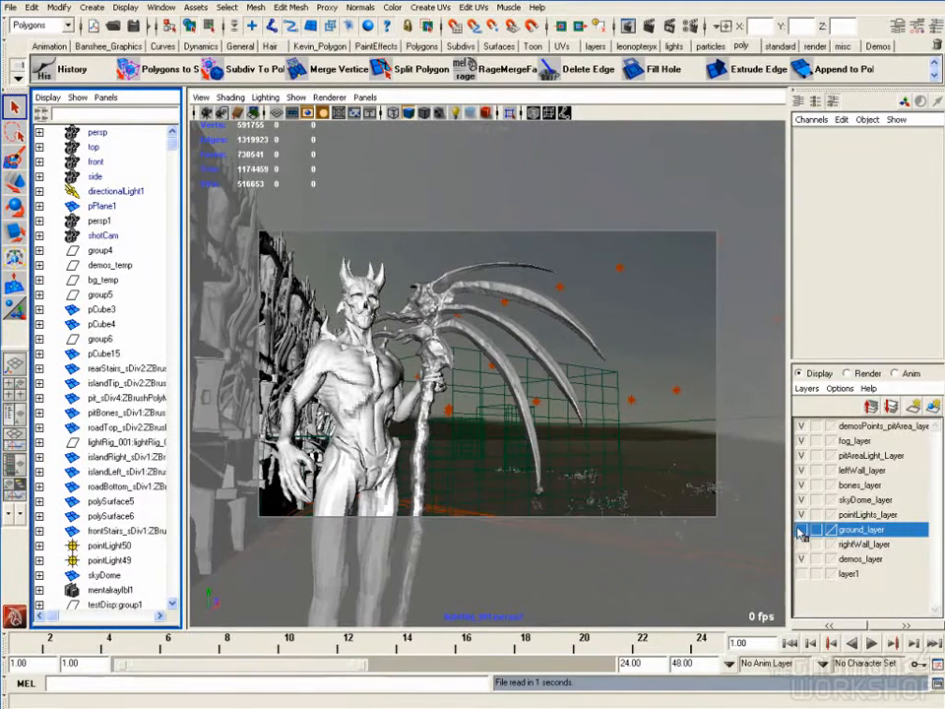
left_click(803, 530)
left_click(802, 545)
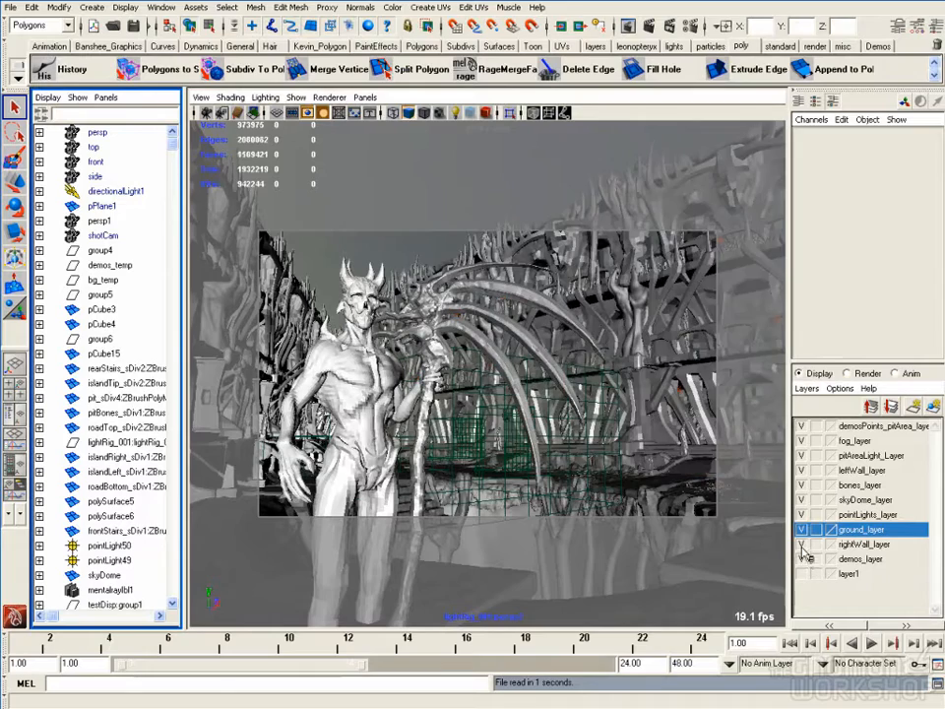
Switch the viewport to the persp camera and view the pit and surrounding trenches from above
left_click(365, 96)
mouse_move(434, 113)
left_click(520, 126)
left_click_drag(535, 356, 544, 357)
left_click_drag(448, 441, 622, 443)
left_click_drag(552, 432, 616, 330)
mouse_move(563, 362)
left_mouse_down()
mouse_move(534, 386)
mouse_move(565, 382)
mouse_move(559, 369)
left_mouse_up()
left_click_drag(495, 347, 548, 342)
Expand the volumePrimitives group in the Outliner, select it, and view its fog volumes across the whole environment
left_click_drag(173, 144, 178, 331)
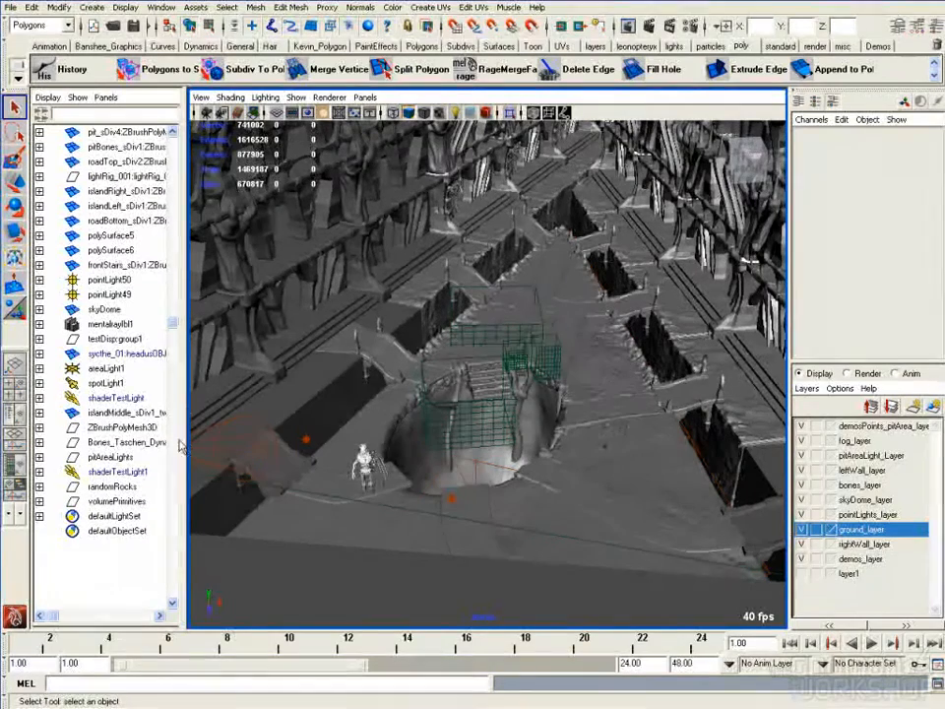
mouse_move(173, 327)
left_mouse_down()
mouse_move(173, 303)
mouse_move(176, 312)
left_mouse_up()
mouse_move(444, 312)
left_mouse_down()
mouse_move(295, 309)
mouse_move(428, 306)
left_mouse_up()
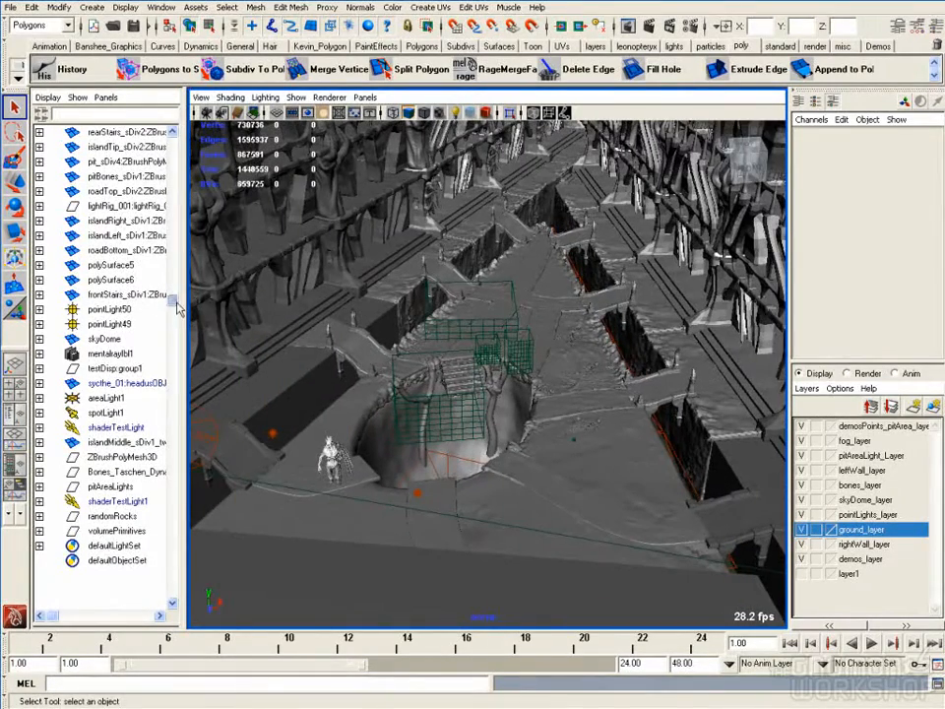
mouse_move(177, 308)
left_mouse_down()
mouse_move(175, 148)
mouse_move(175, 327)
left_mouse_up()
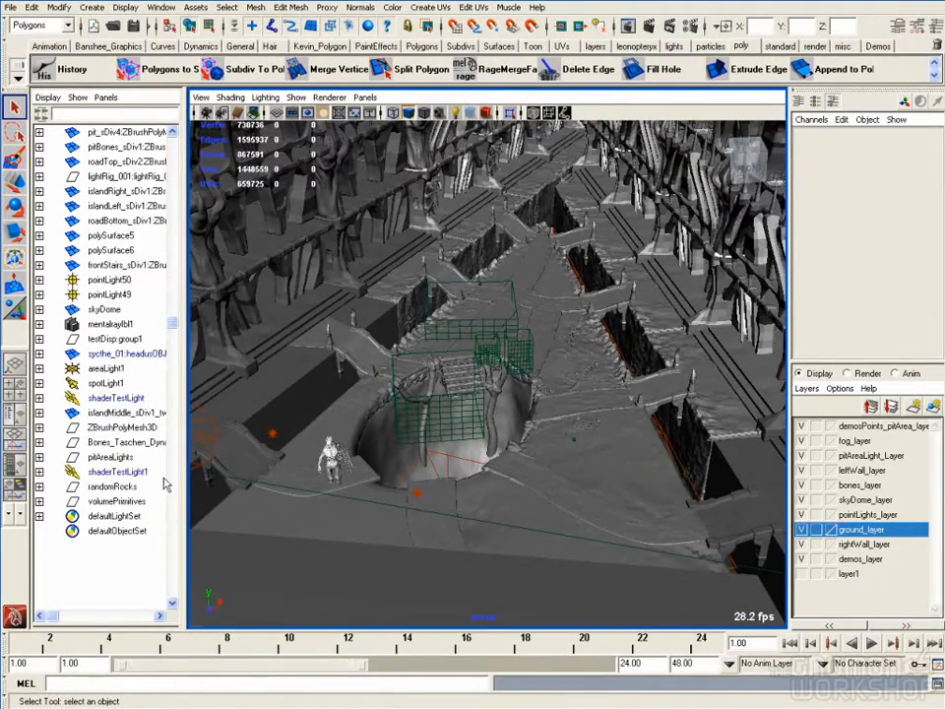
left_click_drag(337, 457, 321, 412)
left_click(40, 501)
scroll(102, 354, "down", 4)
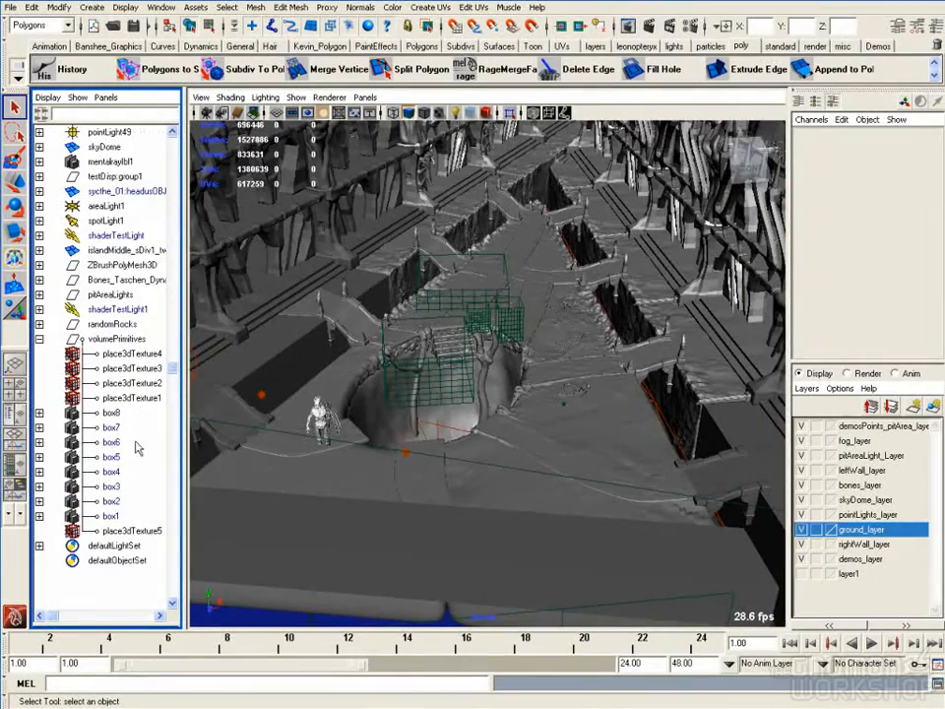
left_click(123, 341)
scroll(460, 378, "down", 1)
left_click_drag(466, 376, 537, 306, "alt")
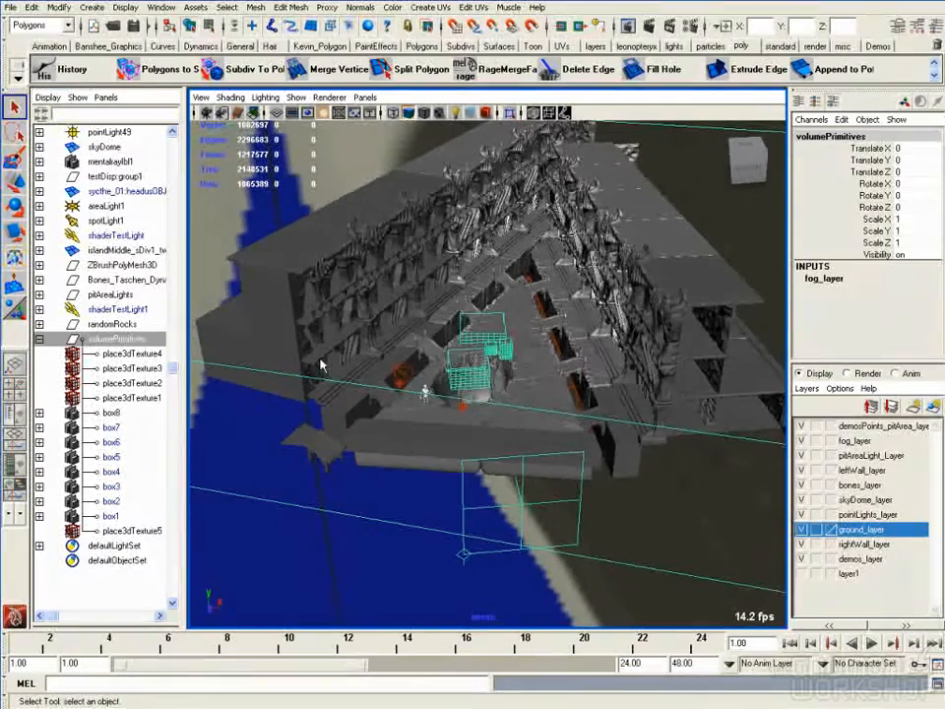
Select box7 through box1 in the volumePrimitives group and set their Visibility to on
left_click_drag(139, 427, 146, 516)
left_click(914, 255)
type("on")
key("Return")
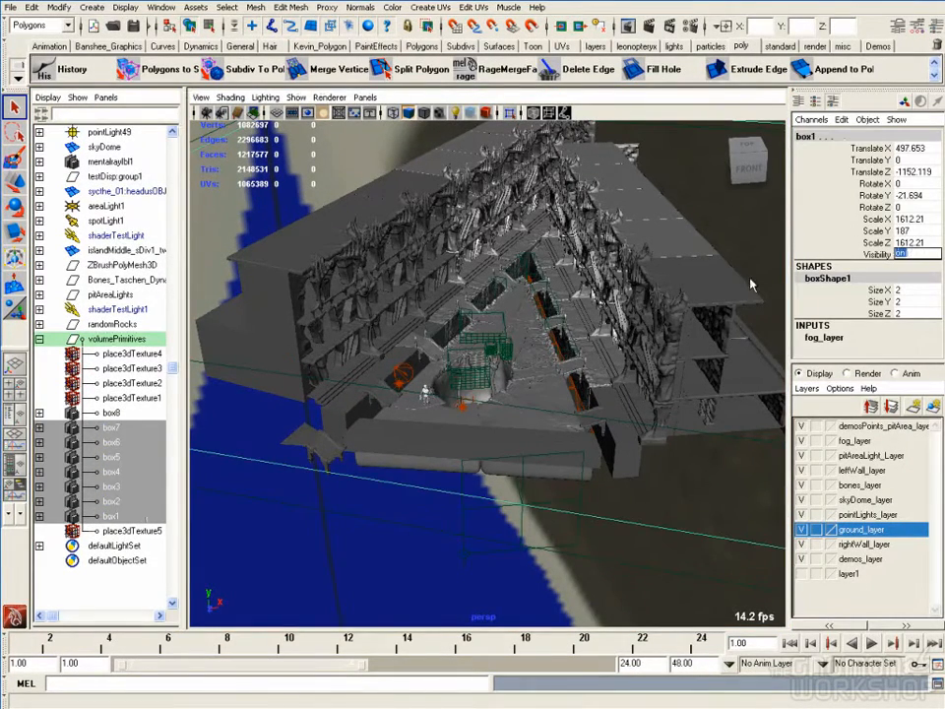
Examine the fog boxes in wireframe, select box7 through box1, and return to shaded display over the trenches
left_click(88, 414, "ctrl")
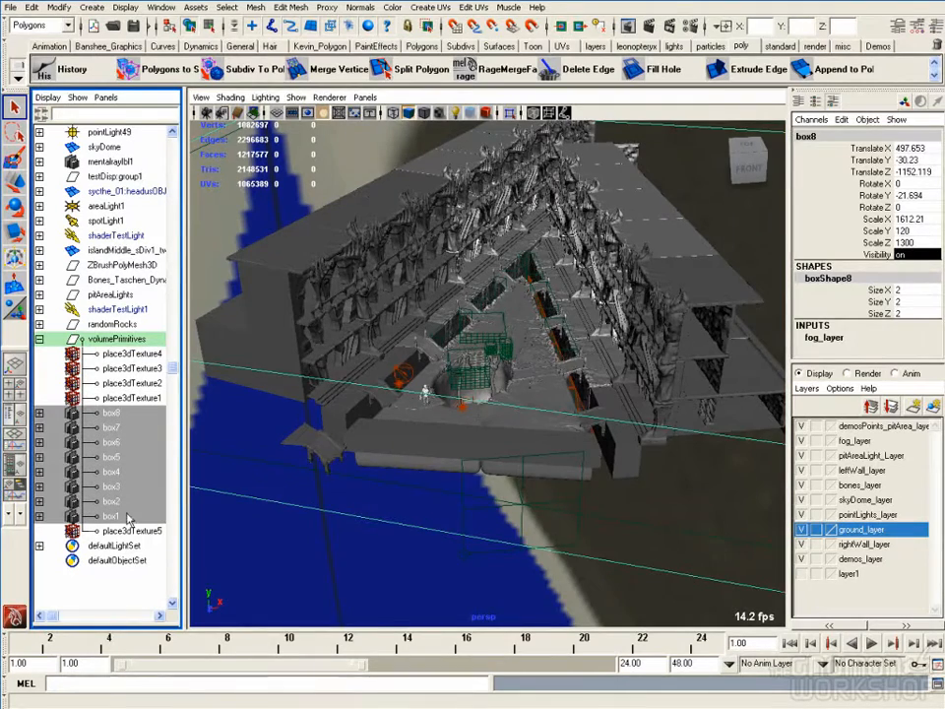
key("4")
mouse_move(555, 312)
left_mouse_down()
mouse_move(537, 295)
mouse_move(534, 308)
mouse_move(487, 282)
mouse_move(280, 277)
mouse_move(415, 358)
mouse_move(390, 430)
left_mouse_up()
left_click(134, 417)
left_click_drag(129, 427, 145, 517)
mouse_move(370, 423)
left_mouse_down()
mouse_move(469, 396)
mouse_move(498, 373)
mouse_move(485, 380)
mouse_move(462, 369)
mouse_move(536, 354)
left_mouse_up()
key("5")
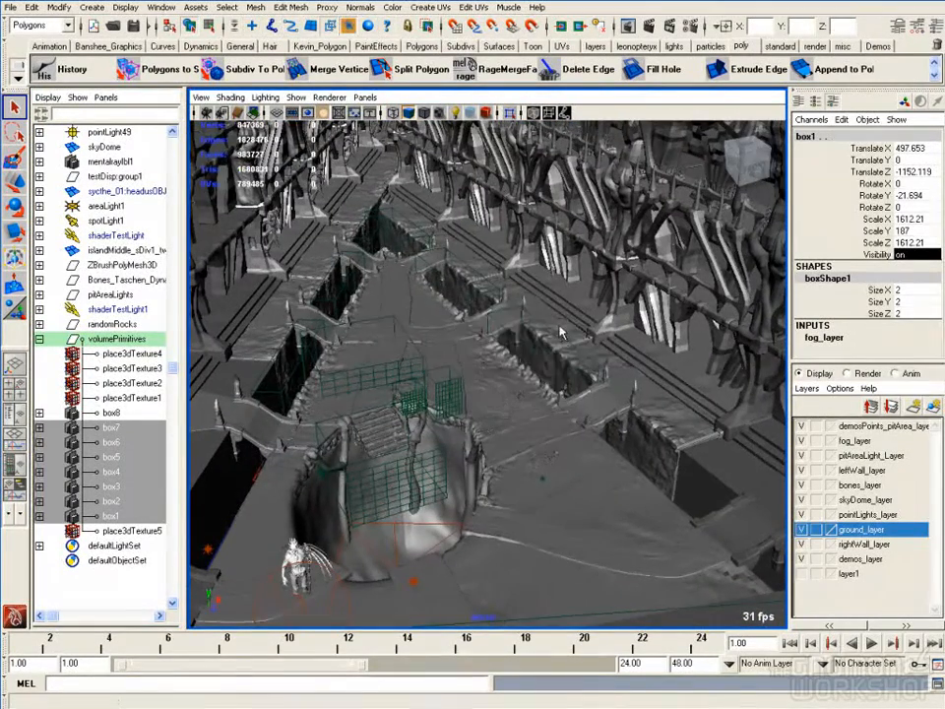
Select fog boxes box3, box4 and box5 in turn to compare which trench each one fills
left_click(563, 351)
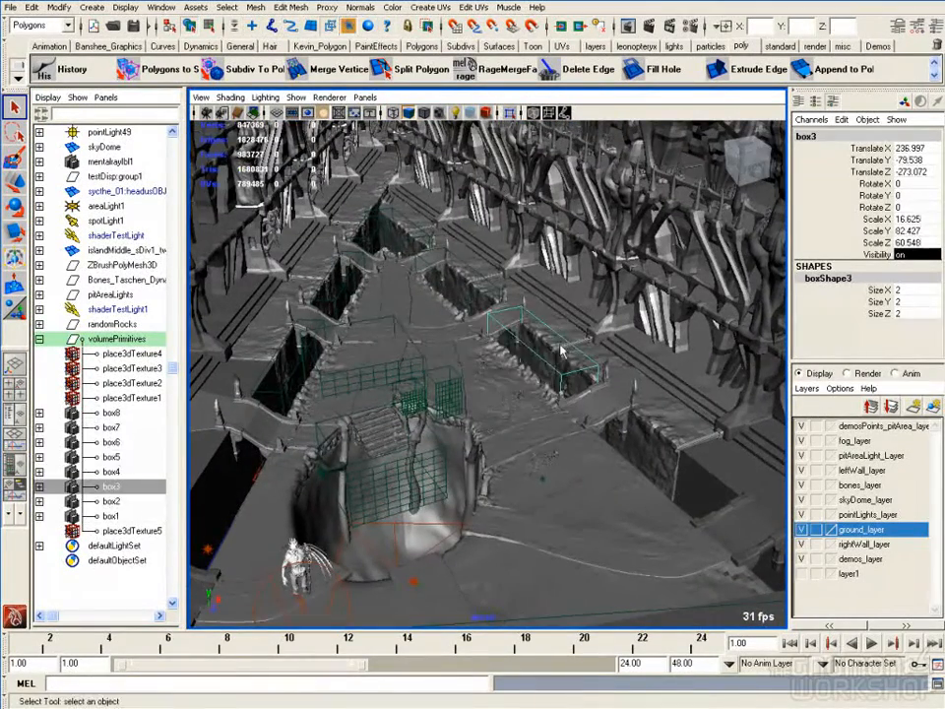
left_click(111, 472)
left_click(111, 456)
left_click_drag(118, 427, 123, 515)
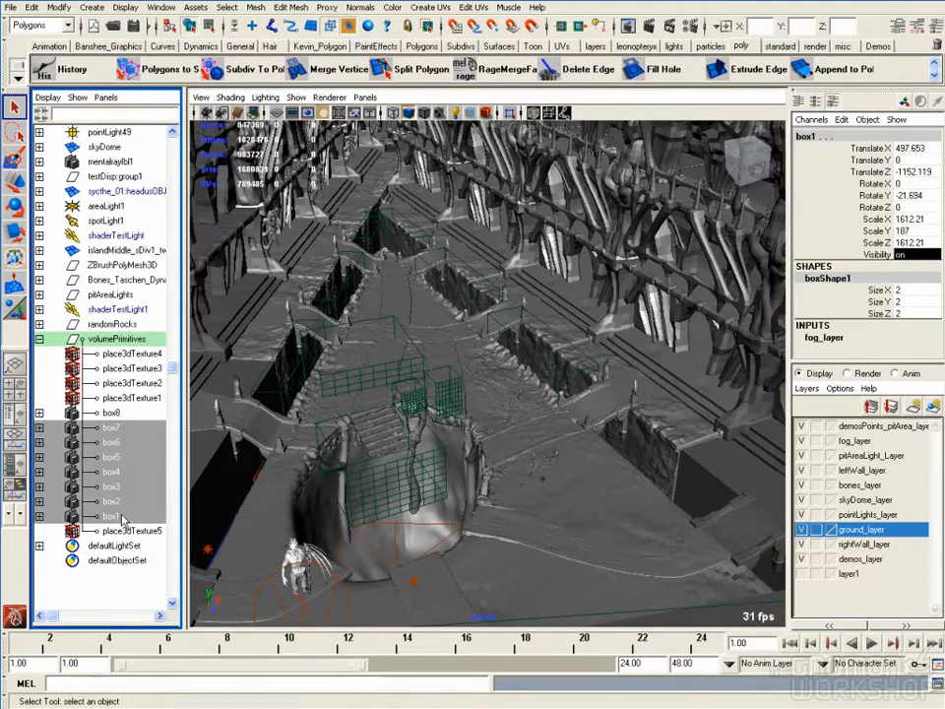
left_click(116, 486)
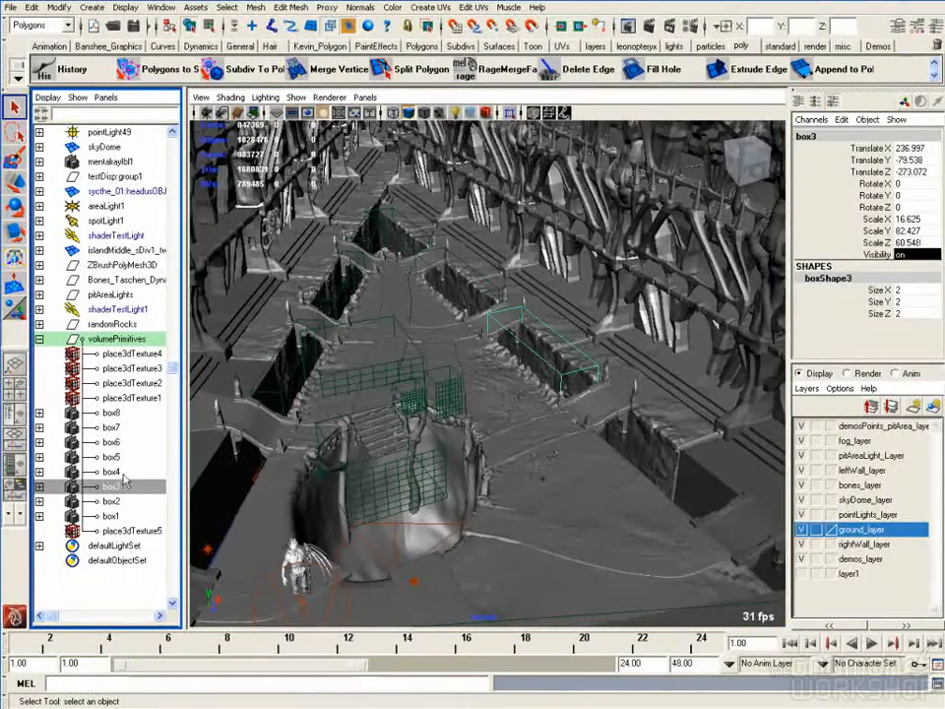
left_click(123, 472)
left_click(124, 458)
left_click(121, 472)
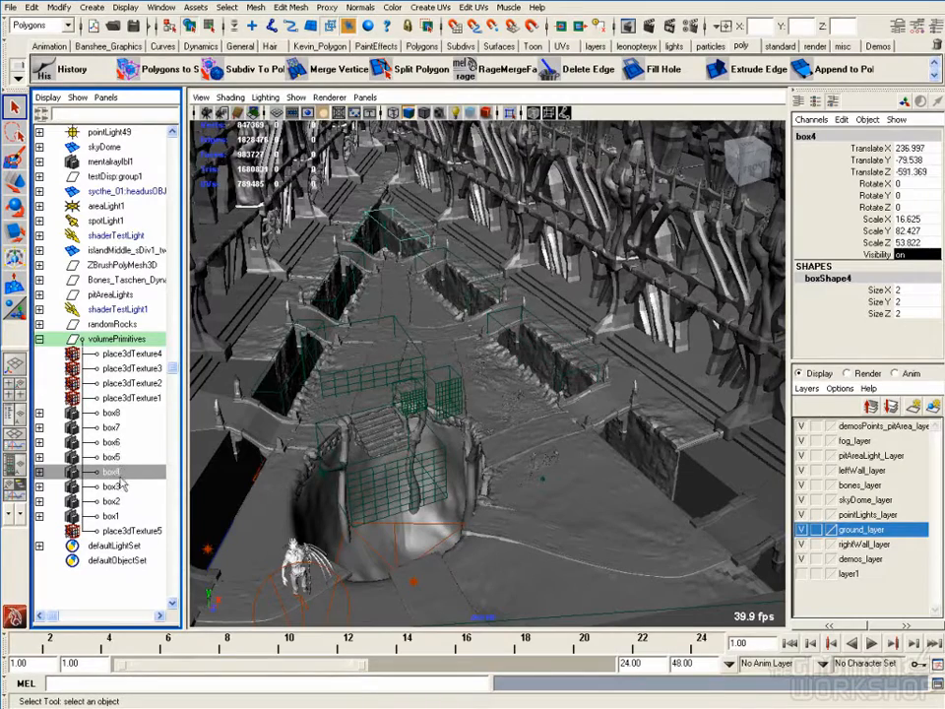
Select box3, examine it up close around its trench, and review the volume primitive types available for creation
left_click(119, 486)
left_click_drag(416, 487, 590, 398)
left_click(91, 8)
mouse_move(201, 67)
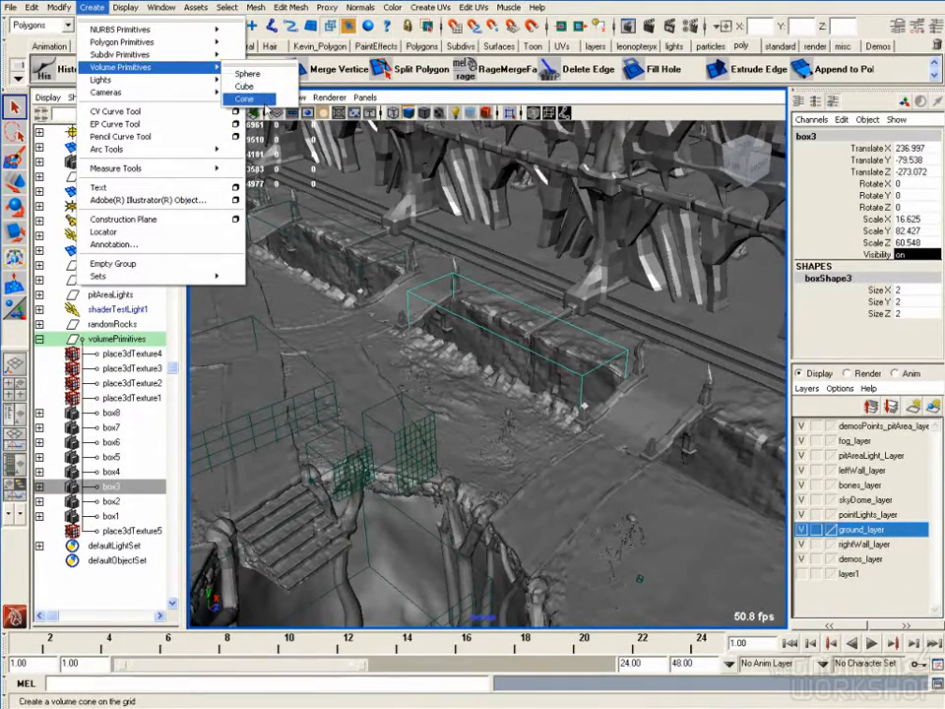
left_click(538, 361)
mouse_move(538, 362)
left_mouse_down()
mouse_move(423, 380)
mouse_move(539, 372)
mouse_move(512, 394)
mouse_move(548, 376)
left_mouse_up()
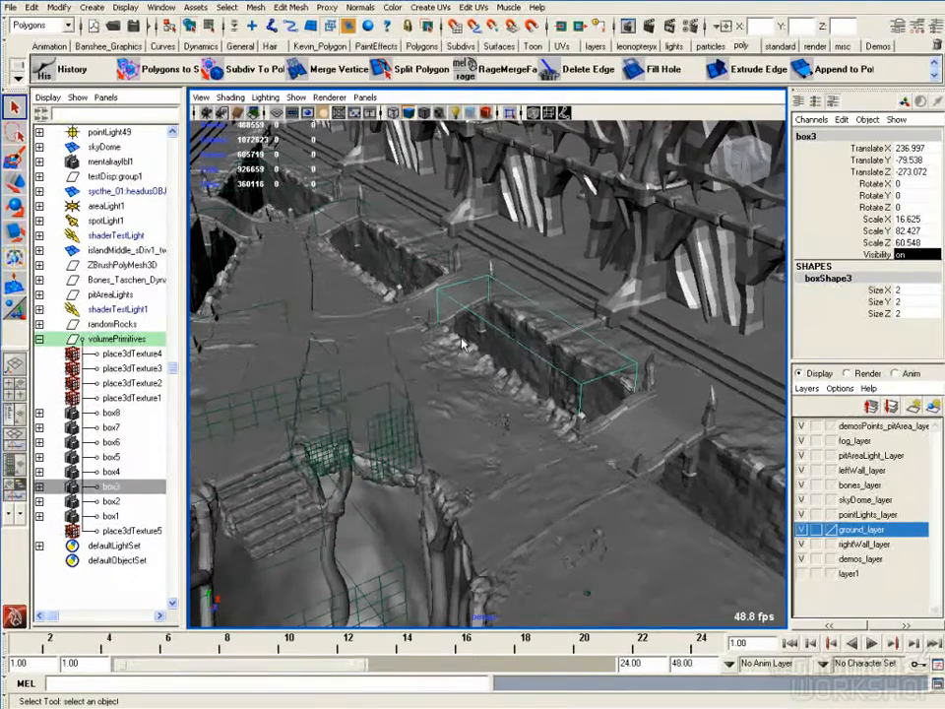
left_click_drag(400, 414, 533, 344)
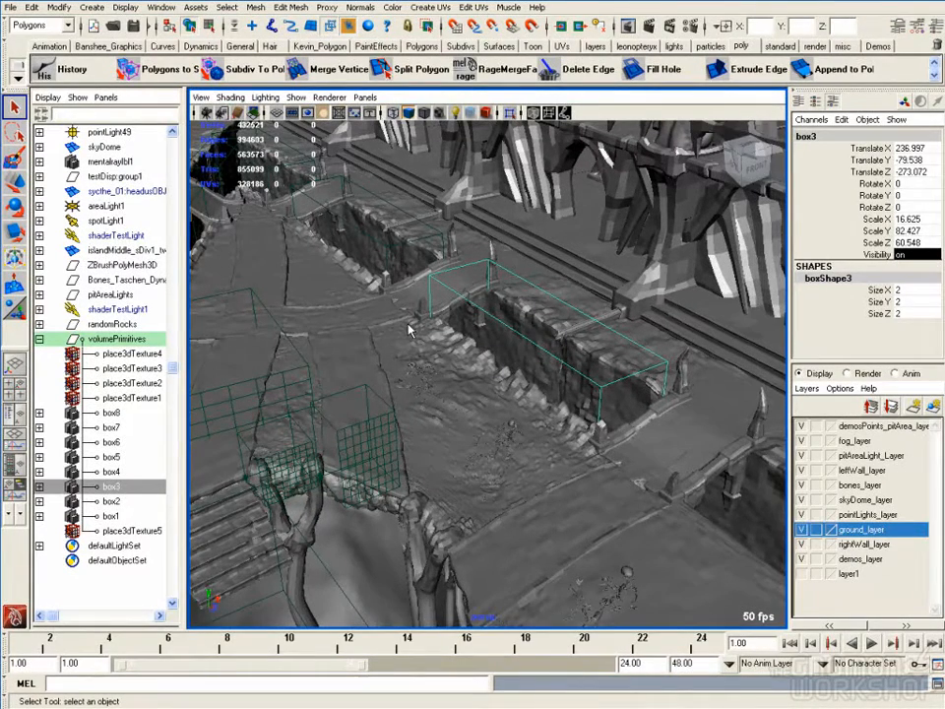
Select the place3dTexture nodes and box7 through box4 one after another to review the contents of volumePrimitives
mouse_move(144, 355)
left_mouse_down()
mouse_move(149, 386)
mouse_move(138, 353)
left_mouse_up()
left_click(146, 386)
left_click(146, 398)
left_click(130, 427)
left_click(129, 442)
left_click(128, 457)
left_click(128, 472)
Select box3 and open its shape attributes in the Attribute Editor
left_click(127, 487)
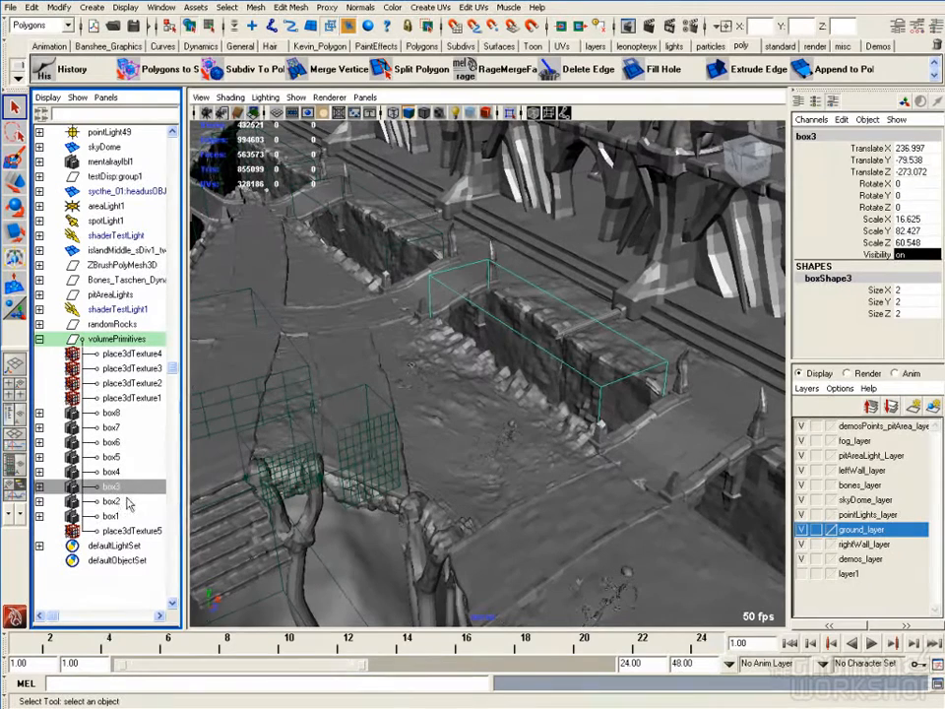
left_click_drag(395, 397, 392, 381)
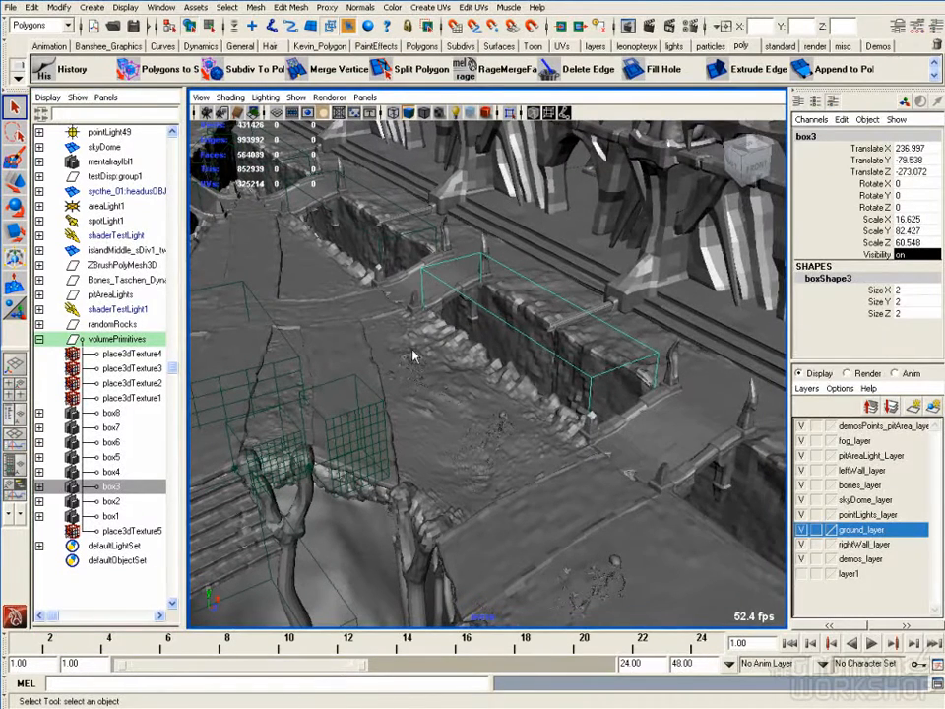
key("ctrl+a")
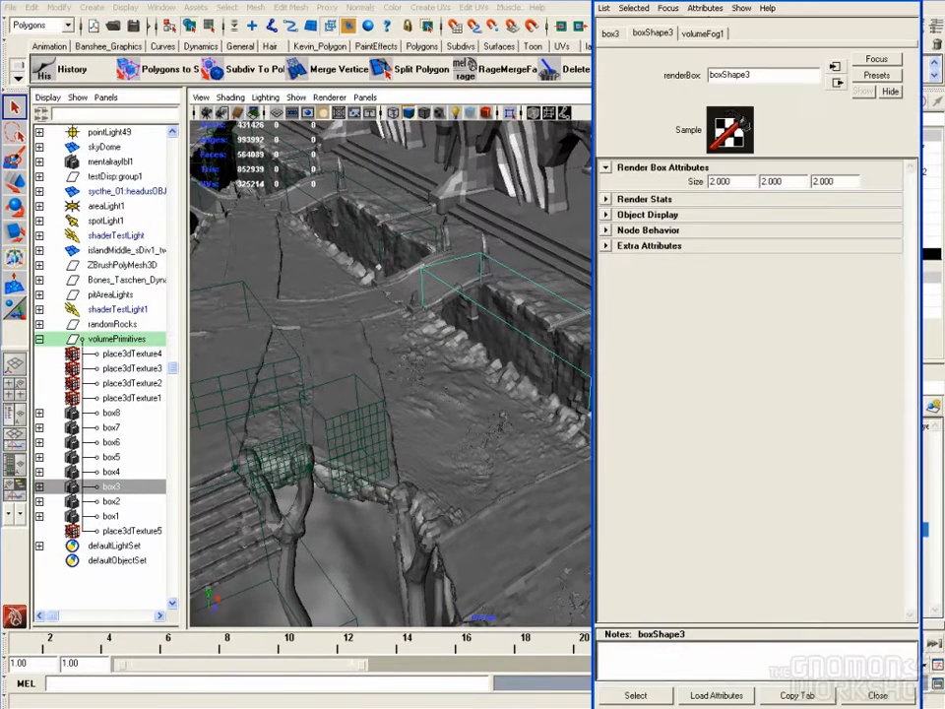
Review box3's render stats, focusing on the volume samples override, then close its attributes and view the trenches
mouse_move(720, 1)
left_mouse_down()
mouse_move(723, 35)
mouse_move(726, 24)
left_mouse_up()
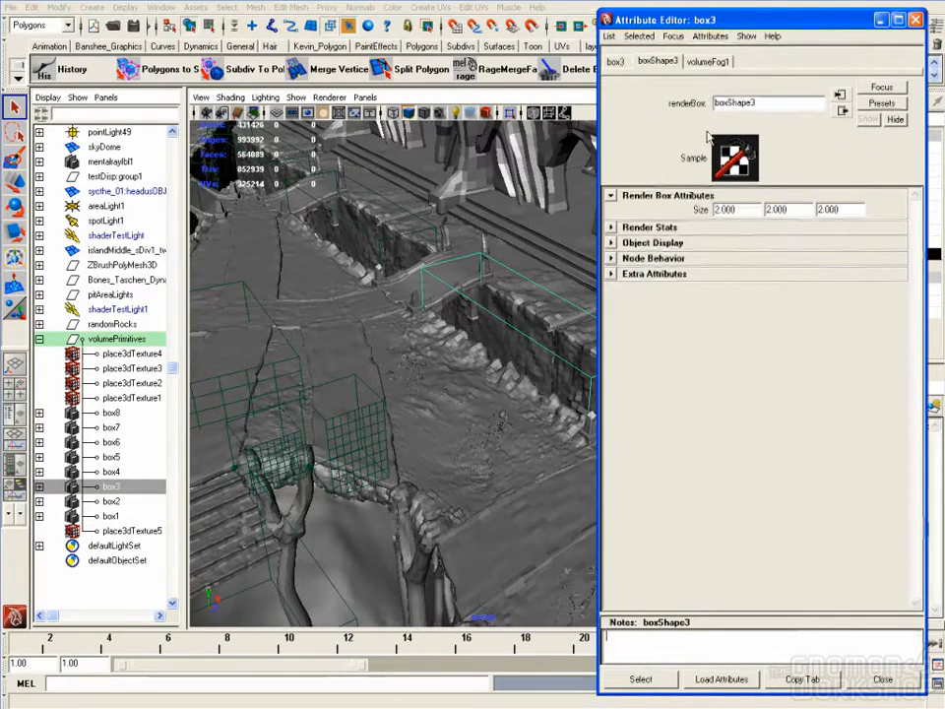
left_click(669, 228)
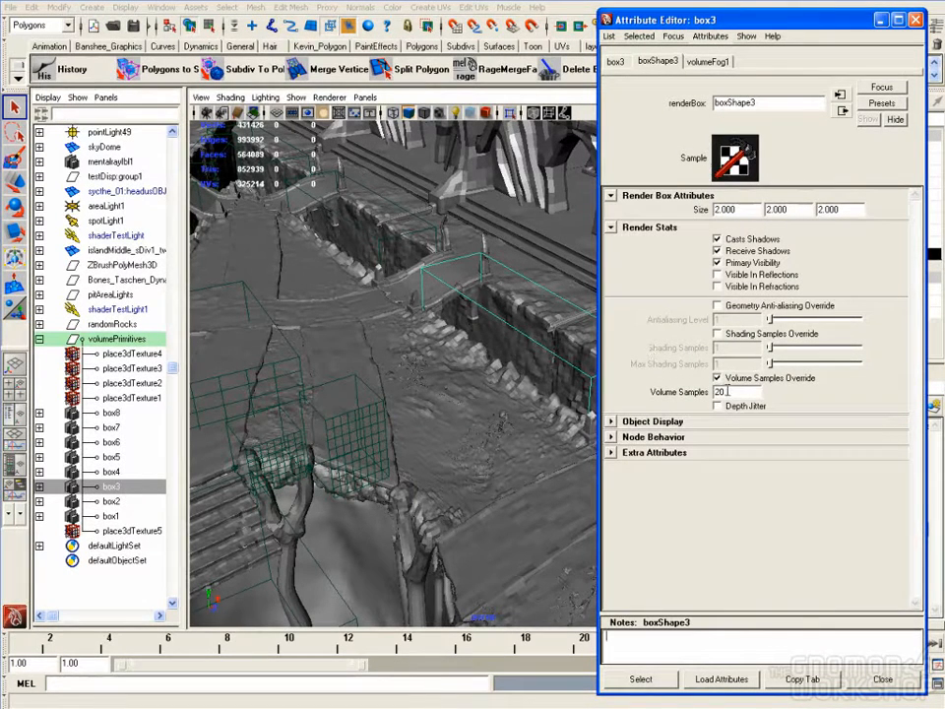
left_click(716, 378)
left_click(726, 382)
left_click(746, 393)
left_click(882, 678)
left_click_drag(425, 288, 394, 240)
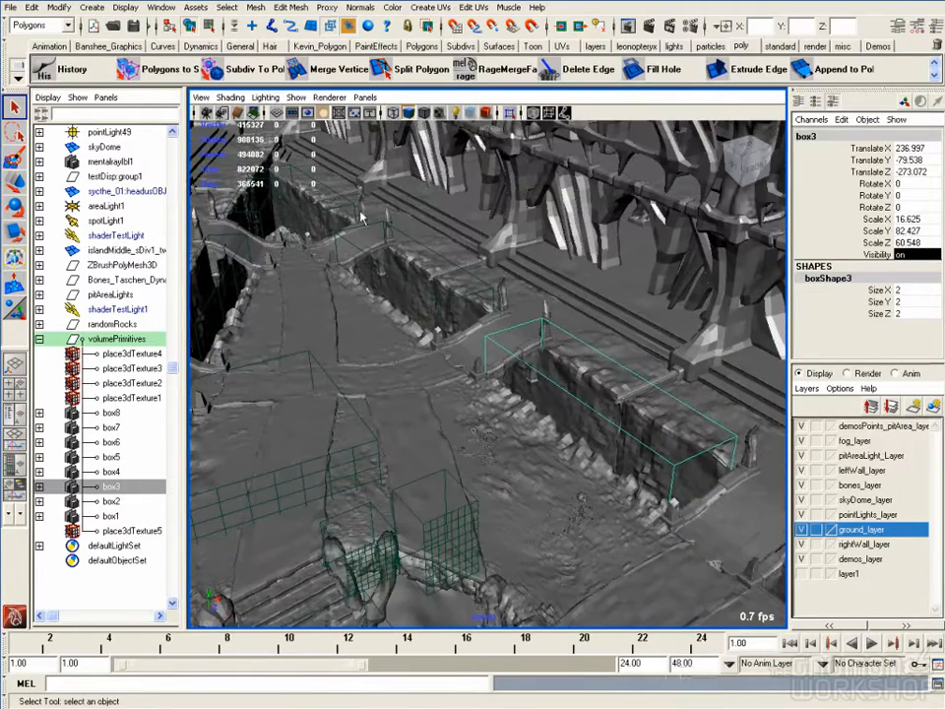
Switch to Photoshop, hide BGflat_DOF, and toggle Layer 19's visibility to compare the pit glow, leaving Layer 19 shown
key("alt+Tab")
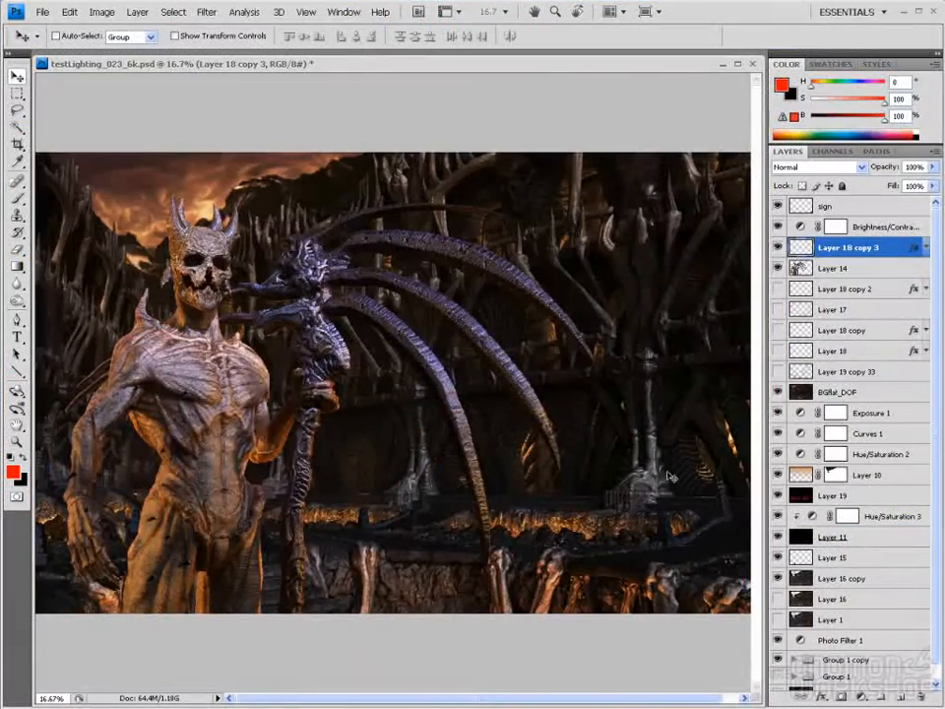
left_click(778, 497)
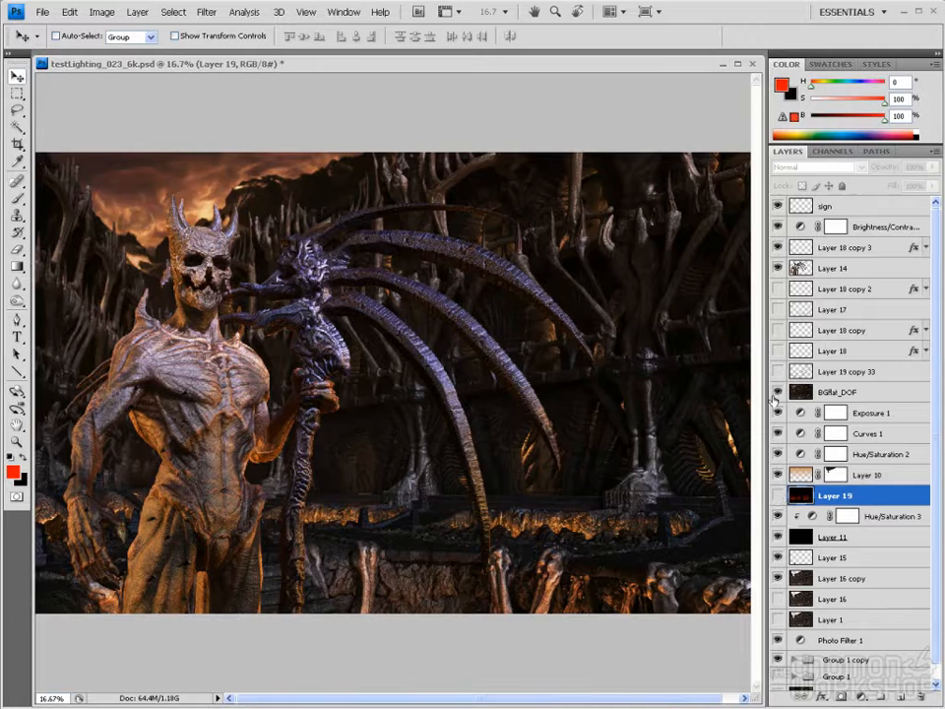
left_click(776, 393)
left_click(778, 496)
left_click(779, 498)
left_click(778, 497)
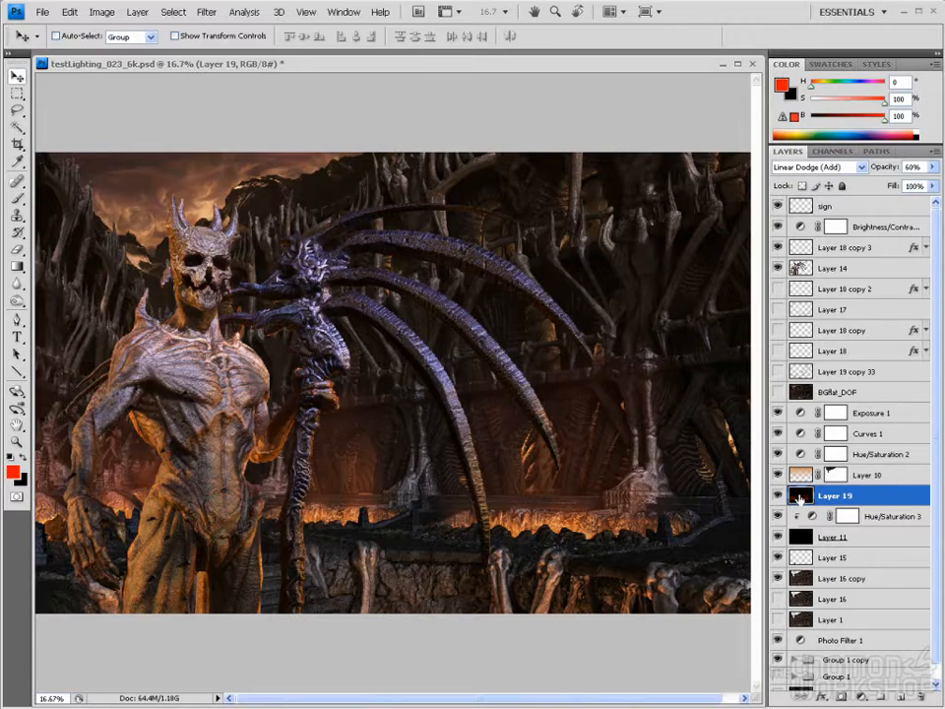
Switch to Maya, find the material assigned to box3 in Hypershade, and graph the volumeFog1 shading network
key("alt+Tab")
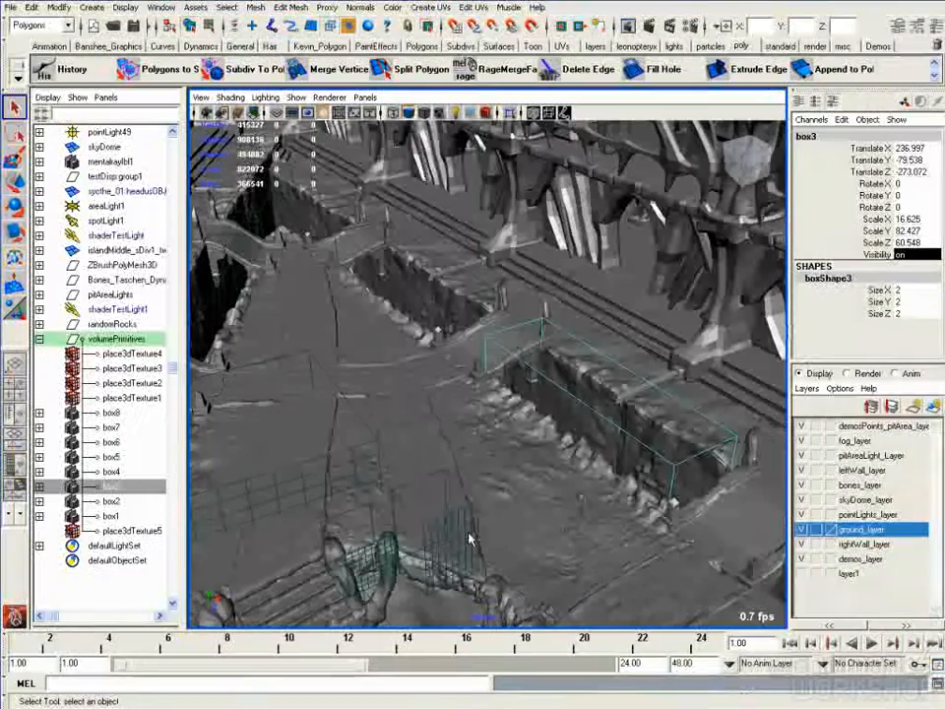
left_click_drag(511, 362, 520, 357)
key("shift+t")
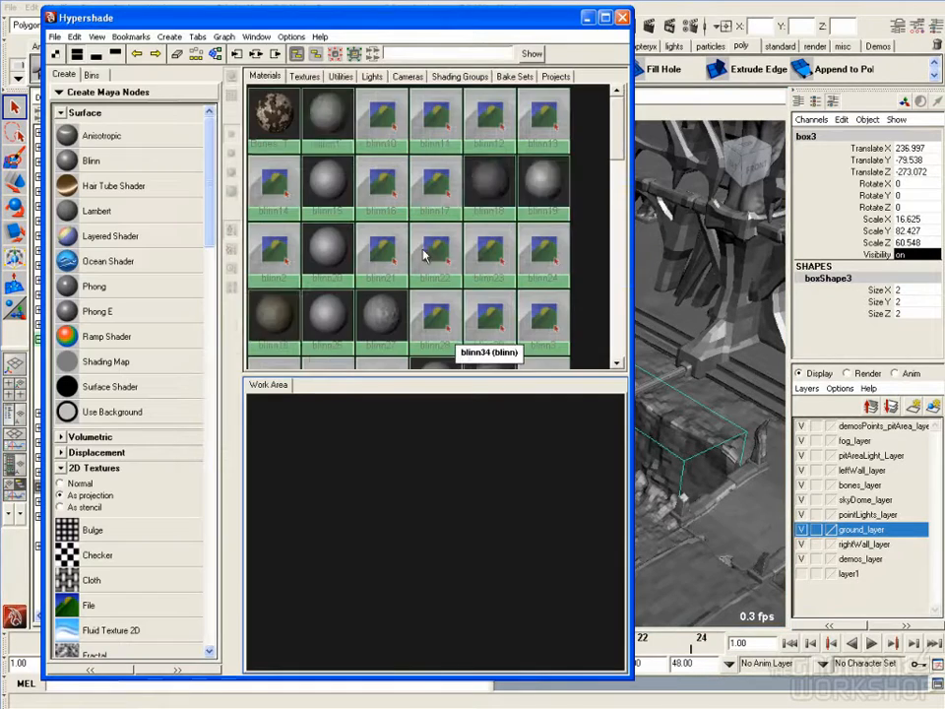
left_click_drag(616, 133, 624, 214)
left_click(73, 37)
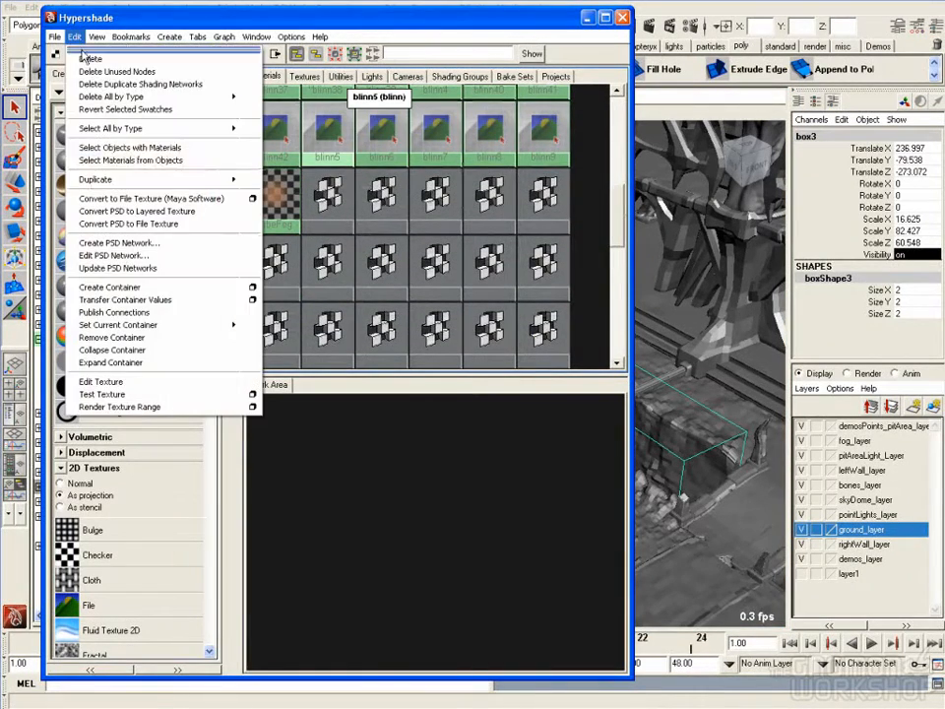
left_click(178, 161)
left_click_drag(618, 201, 614, 298)
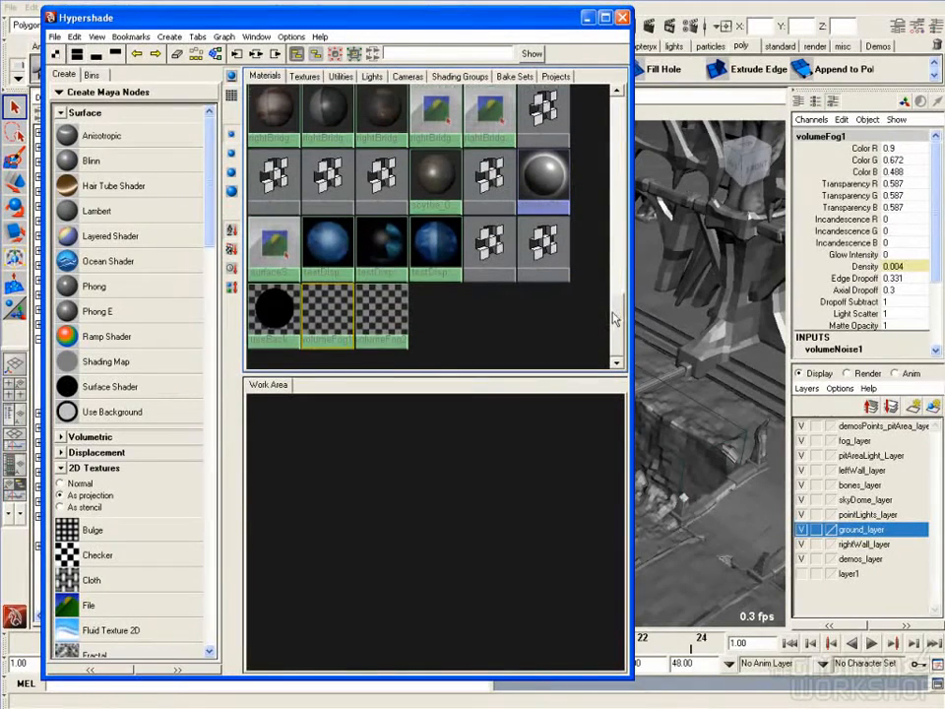
right_click(320, 311)
left_click(316, 335)
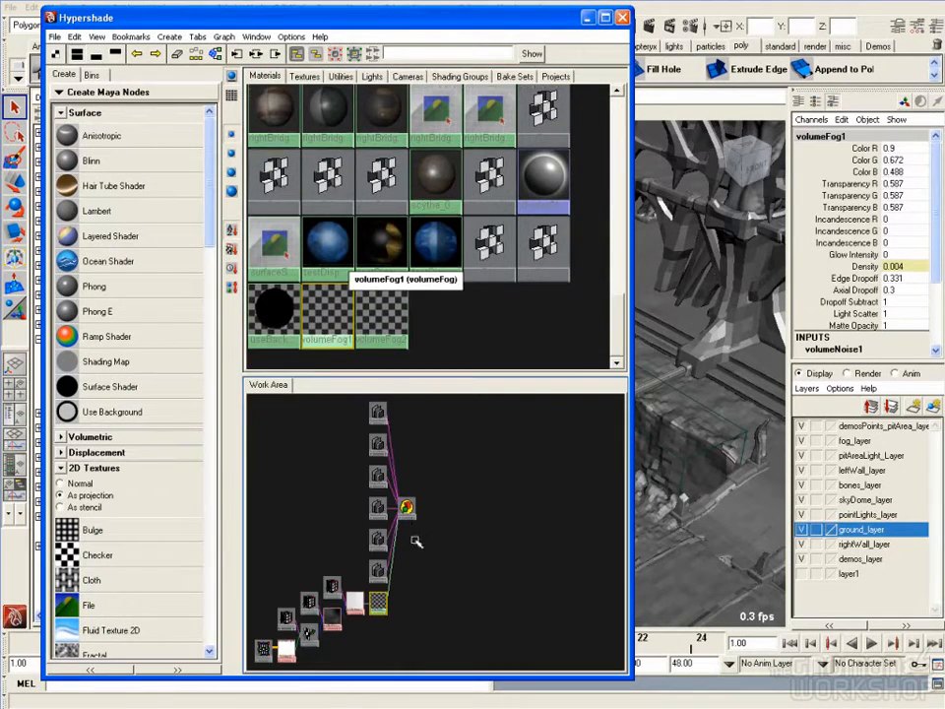
Examine the nodes feeding volumeFog1, review its fog attributes and dropoff settings, and close Hypershade
left_click_drag(327, 634, 442, 548)
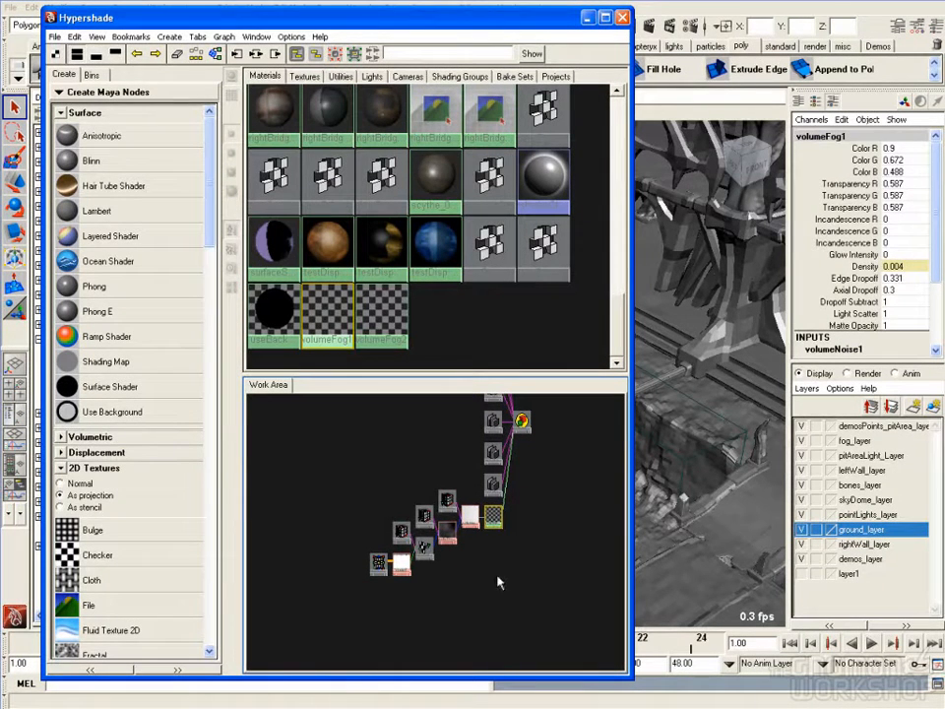
scroll(474, 541, "up", 5)
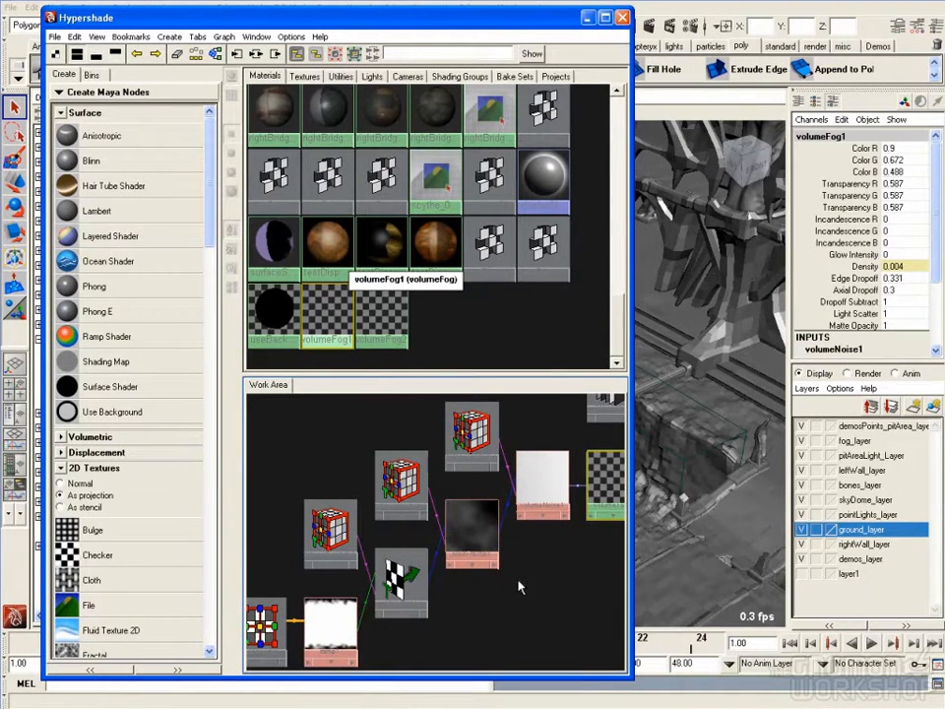
left_click_drag(520, 583, 474, 579)
double_click(547, 476)
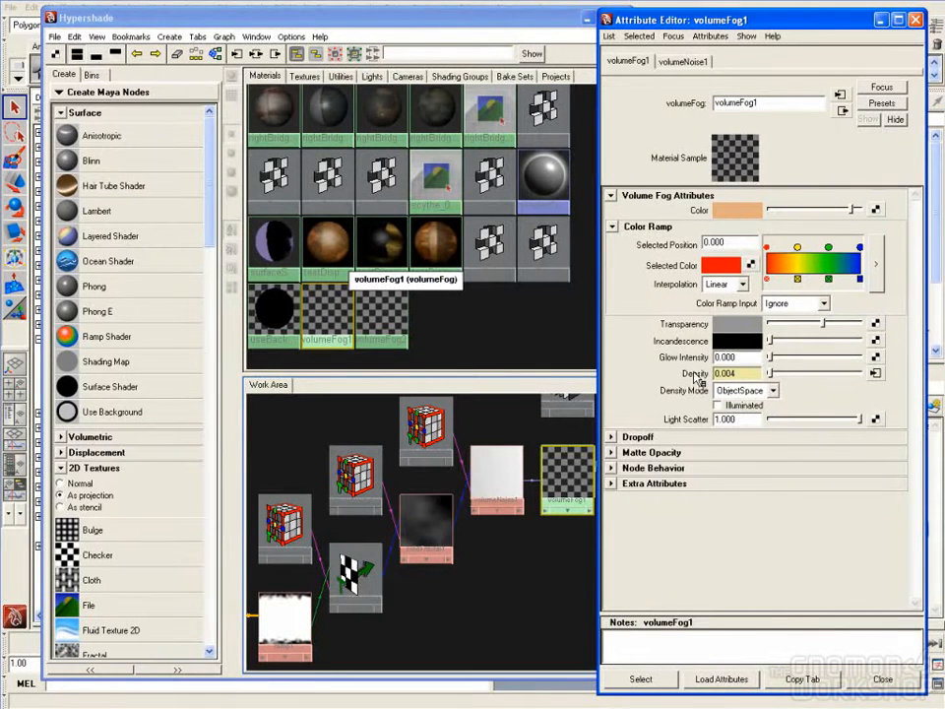
left_click(645, 436)
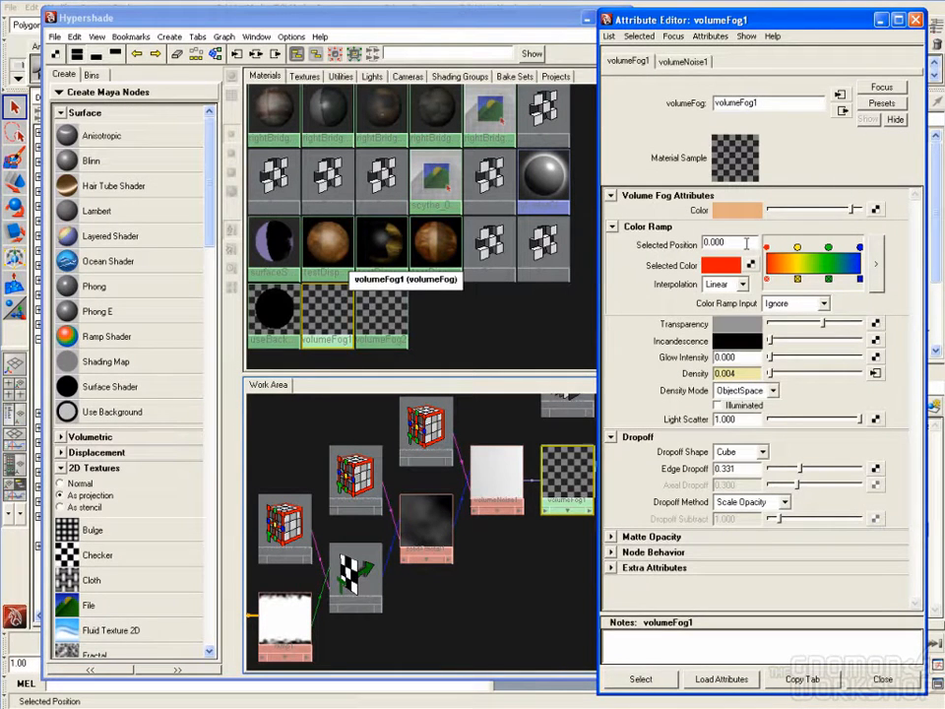
left_click(540, 20)
left_click(625, 20)
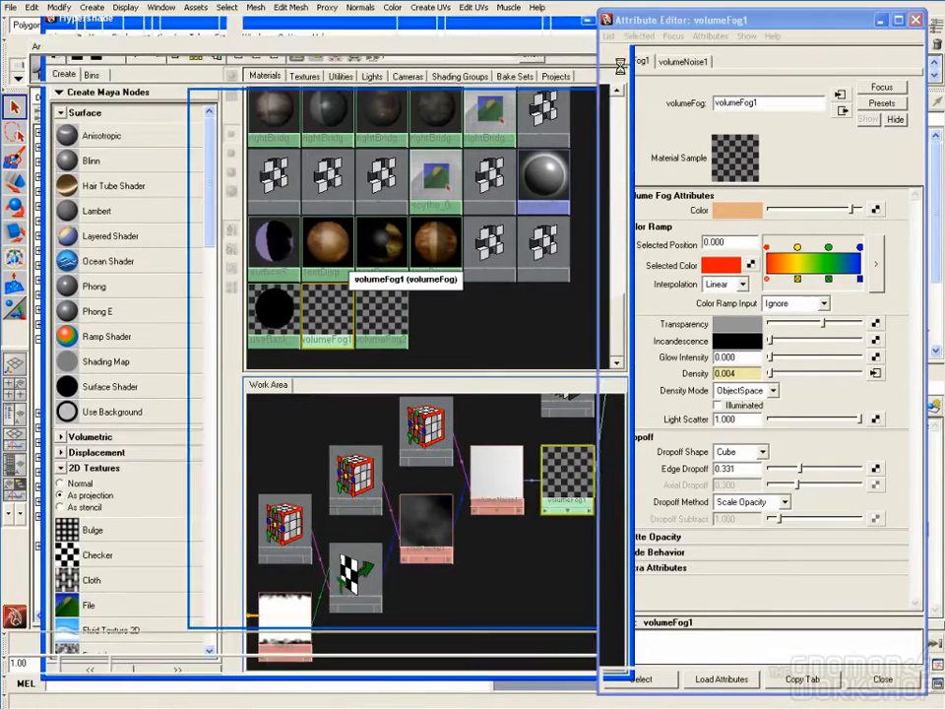
Select box5, close its attributes, and survey how the fog boxes are distributed across the environment's trenches
left_click(143, 457)
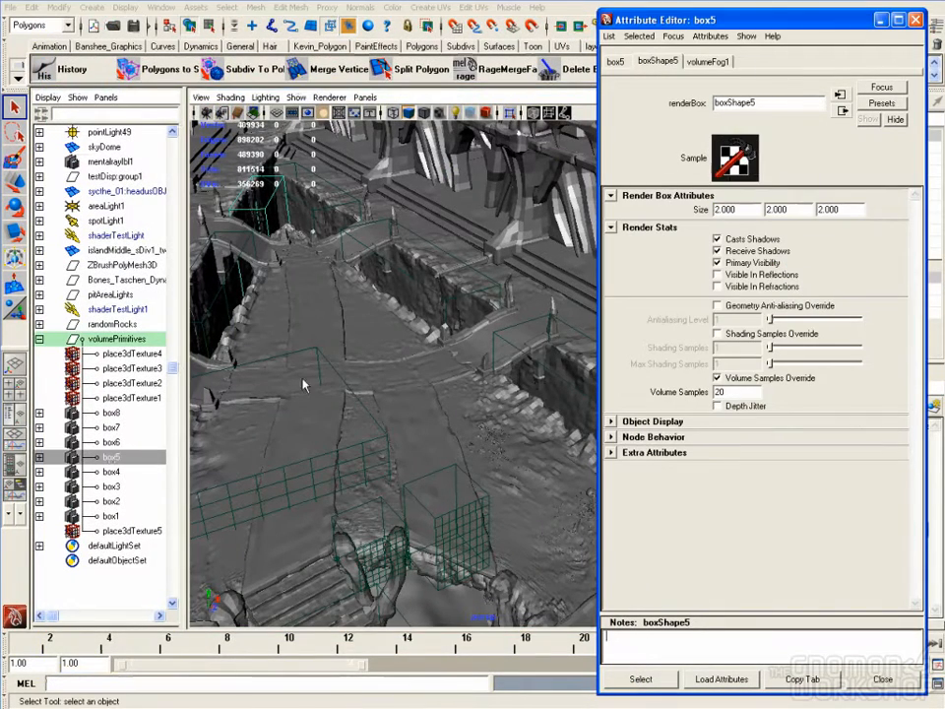
left_click(917, 20)
left_click_drag(549, 308, 439, 323)
left_click_drag(510, 352, 418, 368)
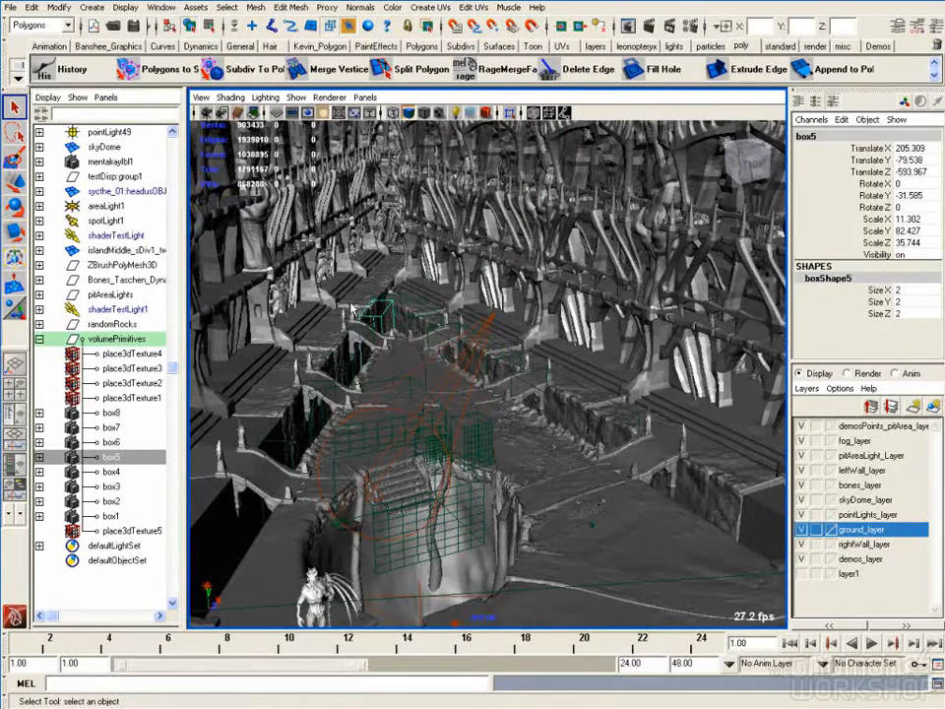
left_click_drag(590, 387, 440, 302)
Switch to Photoshop and close the testLighting_023_6k.psd document
key("alt+Tab")
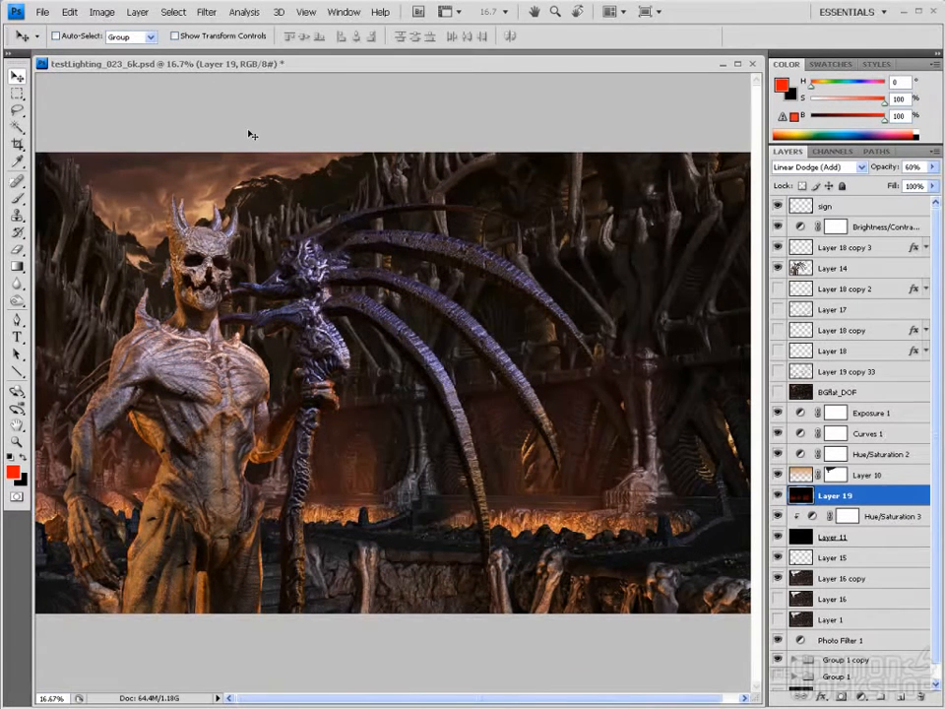
left_click(755, 65)
left_click(480, 283)
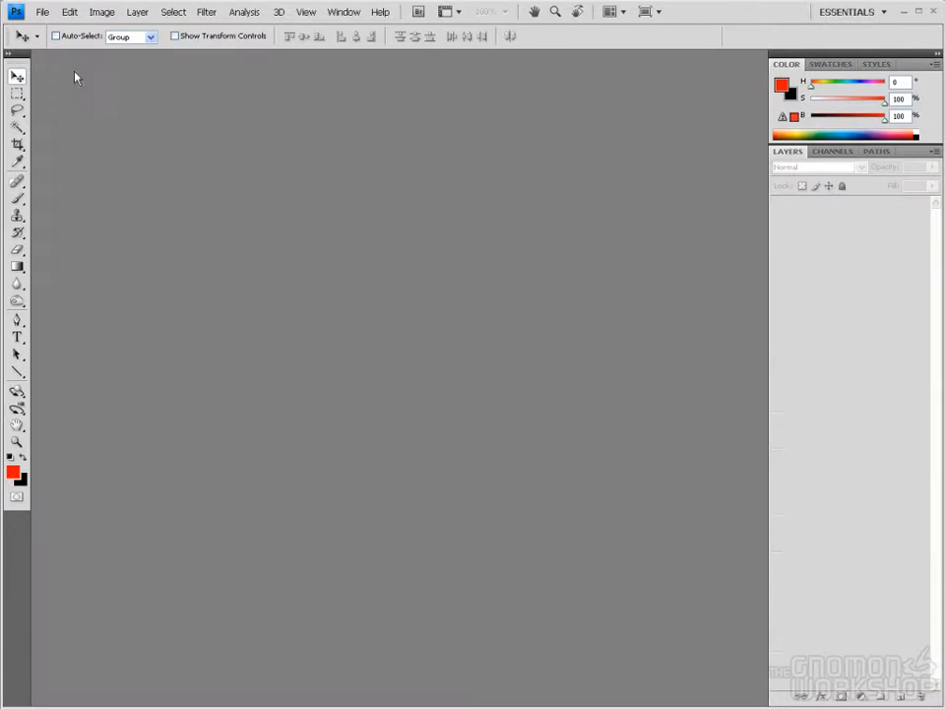
Start opening a file and list the demos folder in detail, sorted by date modified, down to the testLighting_023 files
left_click(43, 11)
left_click(63, 40)
left_click(551, 100)
left_click(589, 168)
left_click(485, 123)
left_click_drag(614, 177, 616, 340)
Compare the previews of testLighting_023_3k.psd, testLighting_023_6k.psd and testLighting_023_6k.test.psd, and open testLighting_023_6k.test.psd
left_click(226, 288)
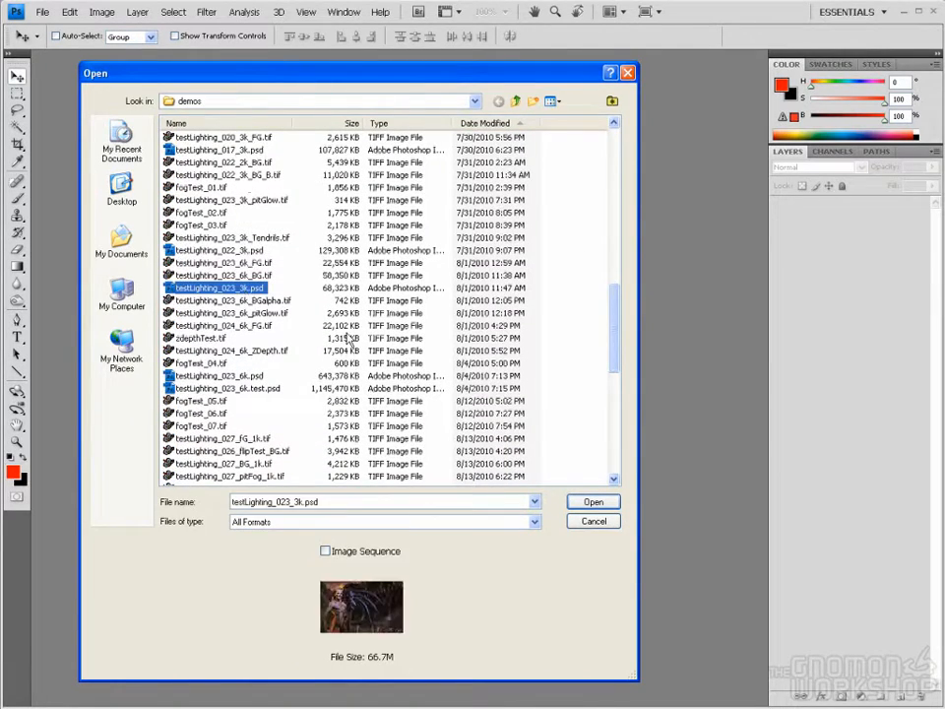
left_click(231, 376)
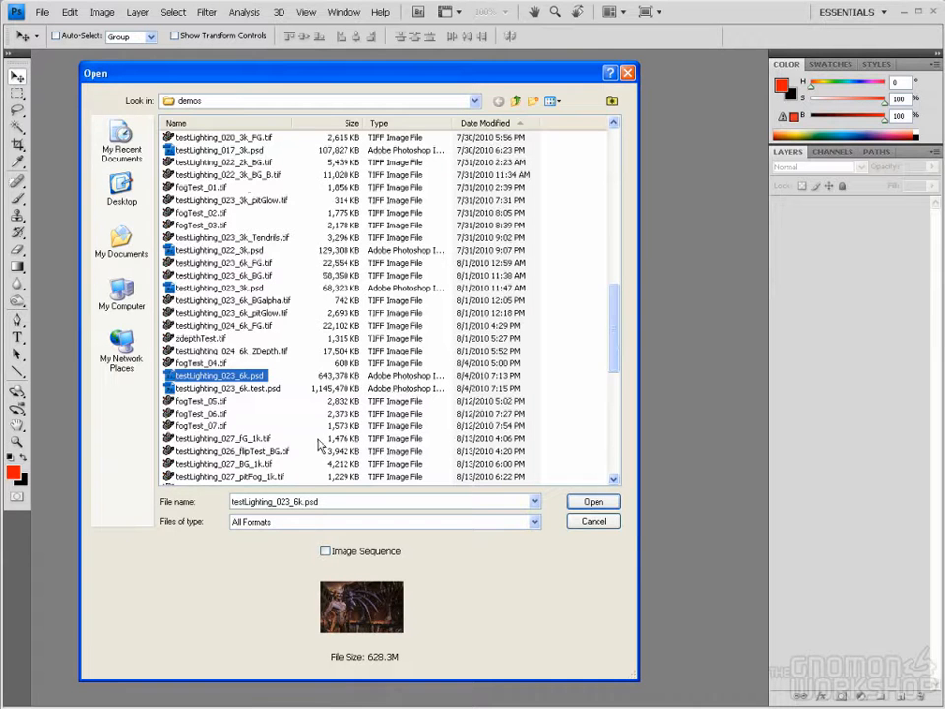
left_click(238, 389)
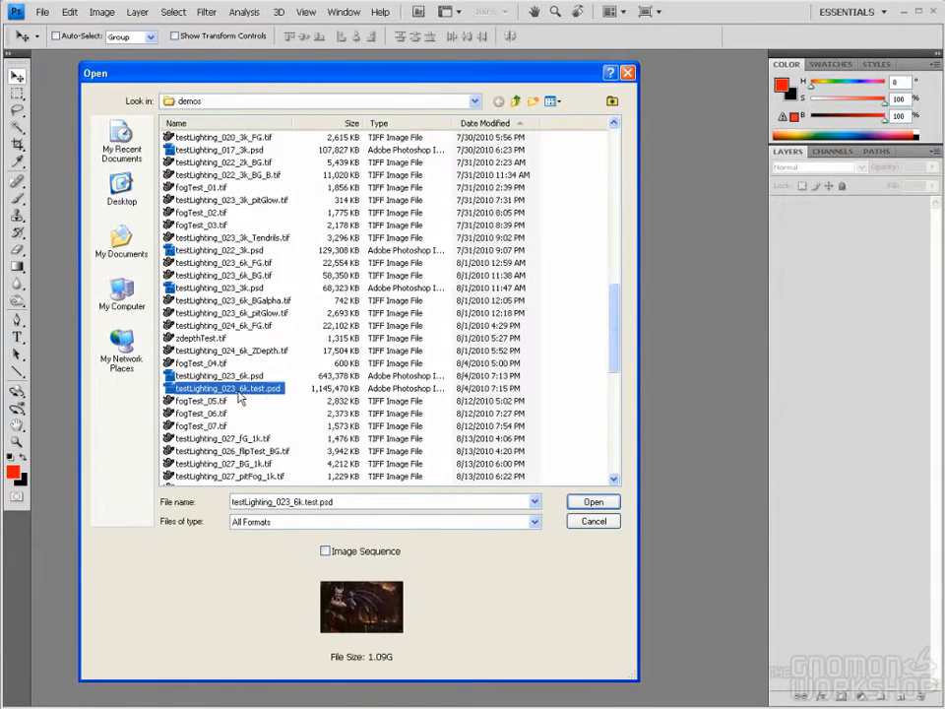
key("Up")
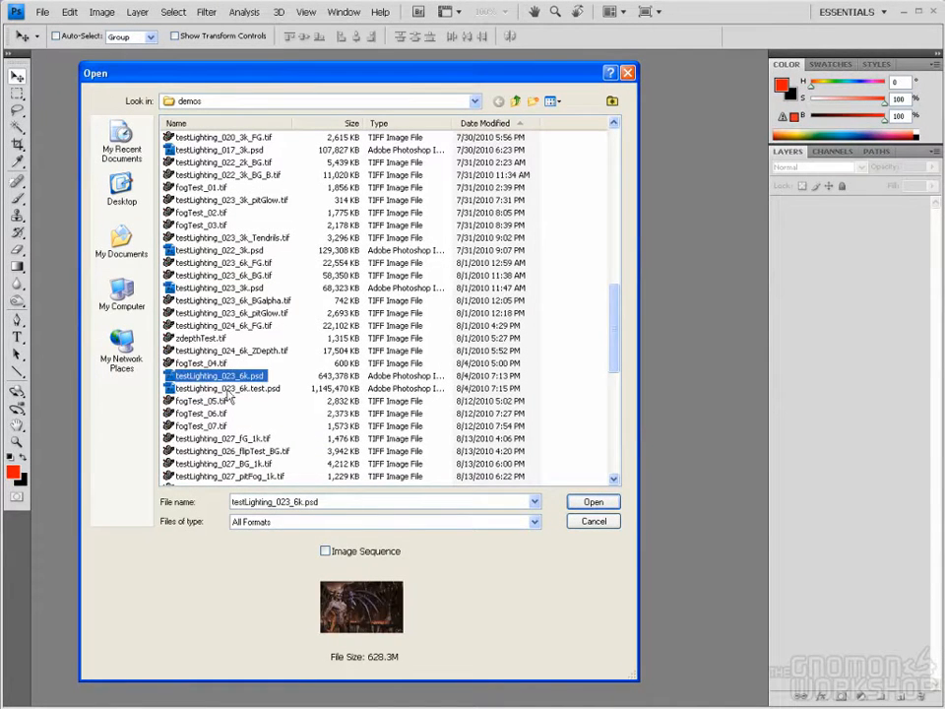
key("Down")
key("Up")
key("Down")
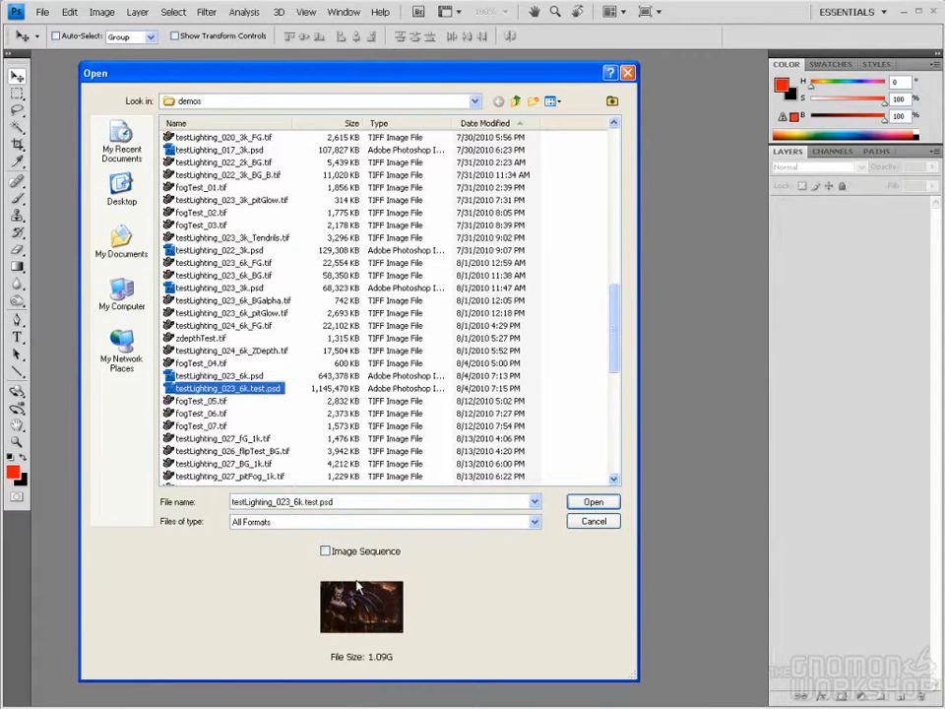
left_click(592, 501)
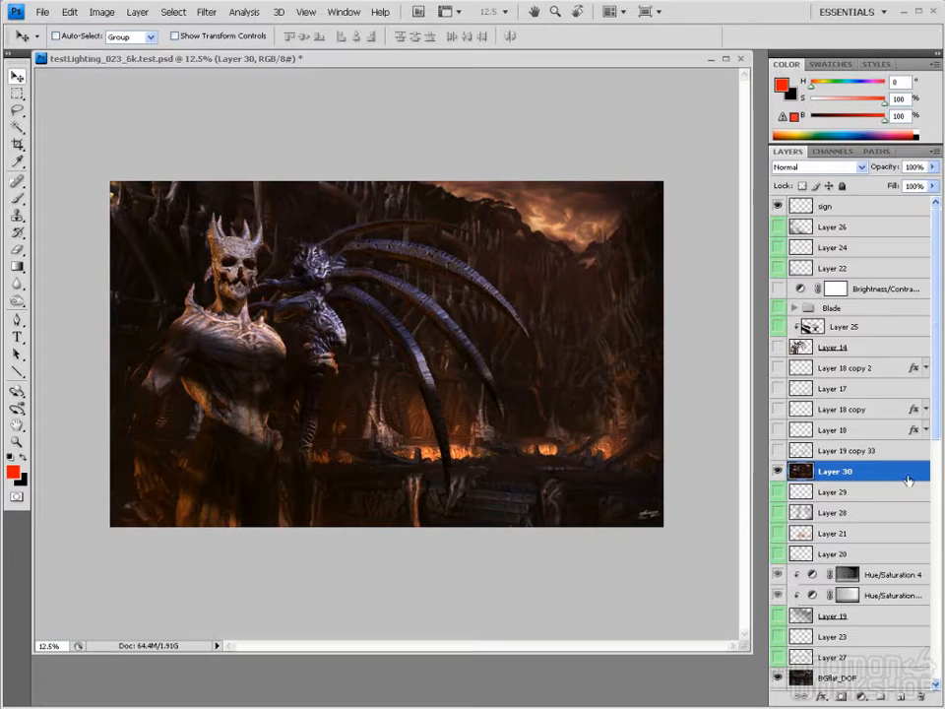
Skim the layer stack of testLighting_023_6k.test.psd and enlarge its document window to fill the workspace
scroll(936, 321, "down", 3)
scroll(936, 308, "up", 3)
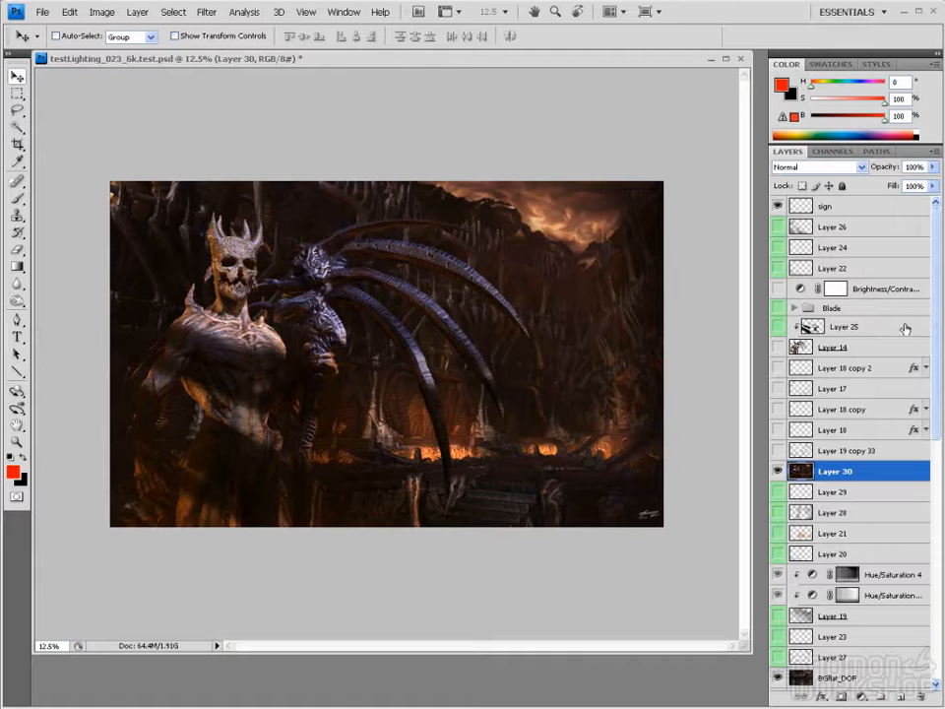
left_click_drag(742, 646, 753, 687)
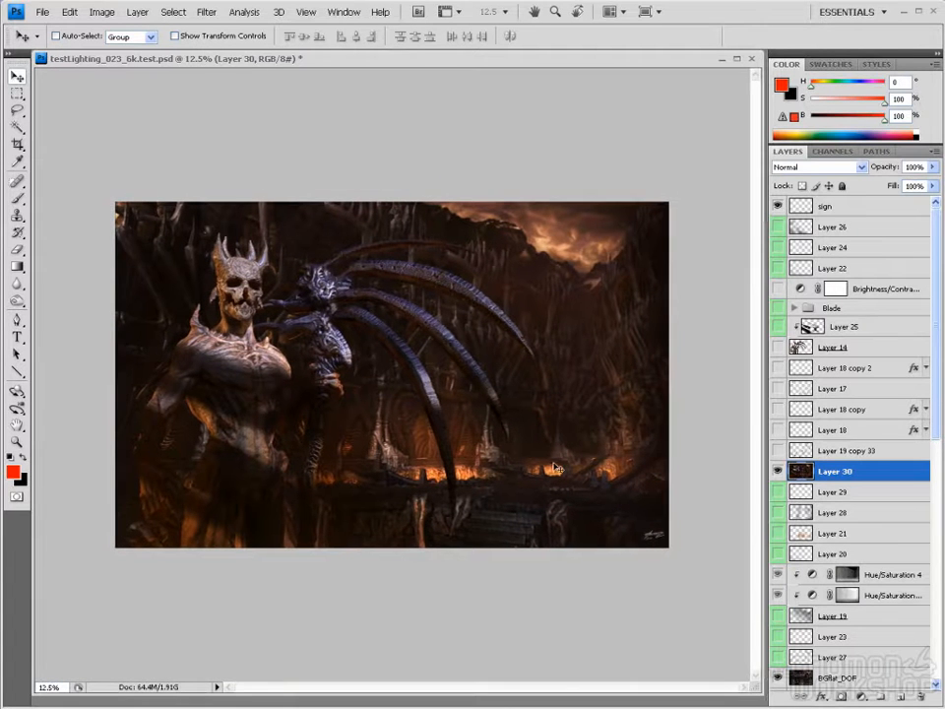
Reopen testLighting_023_6k.psd from the recently used files
left_click(43, 12)
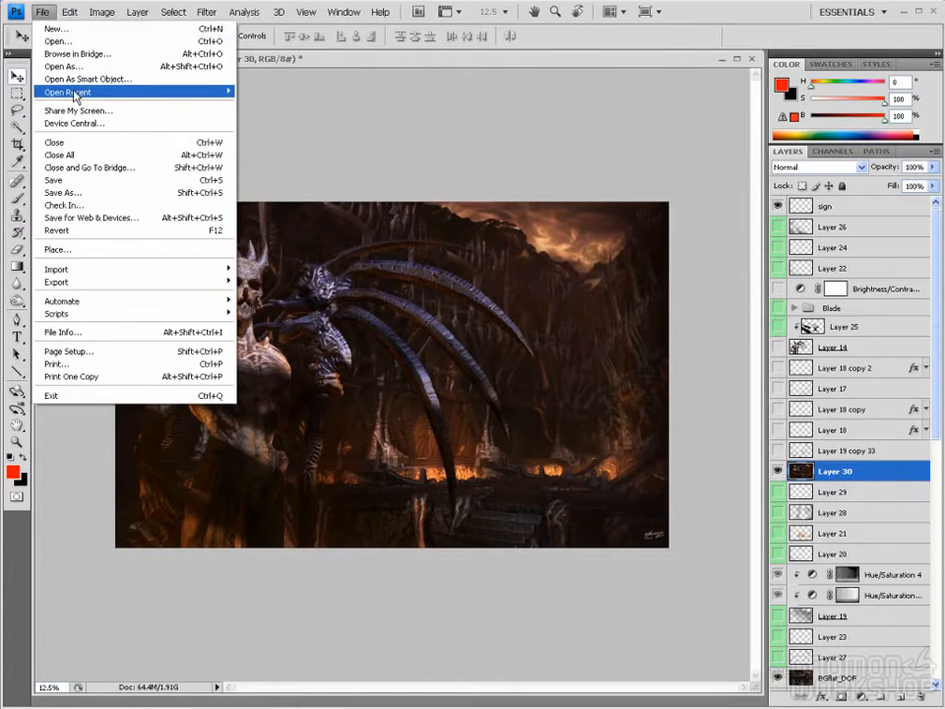
mouse_move(76, 92)
left_click(332, 104)
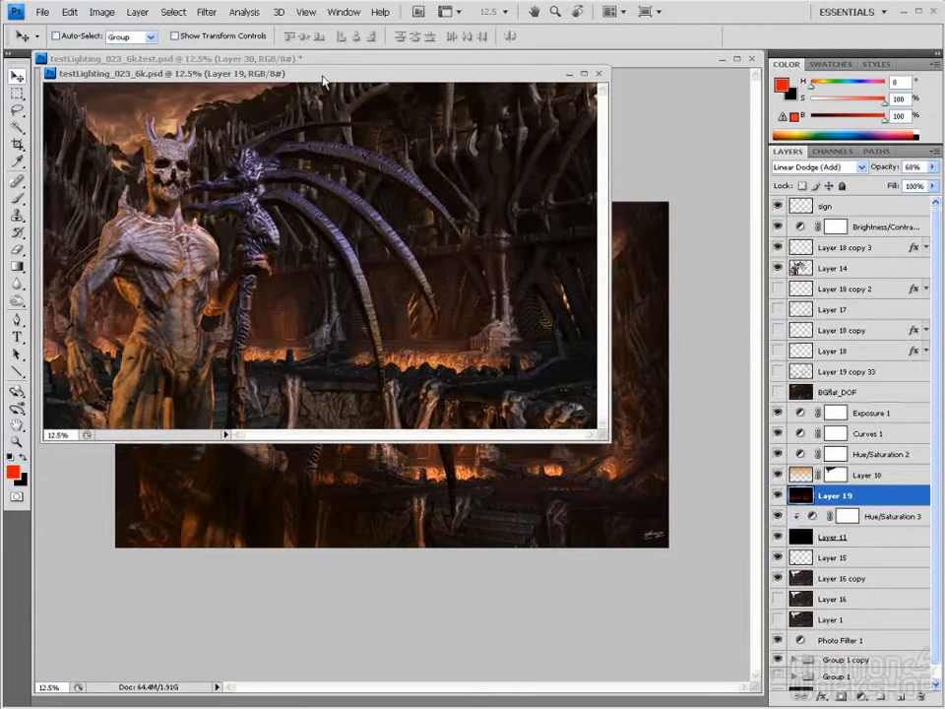
Reposition the testLighting_023_6k.psd window over the test version and enlarge it until the whole image fits inside with a margin
left_click_drag(323, 80, 342, 100)
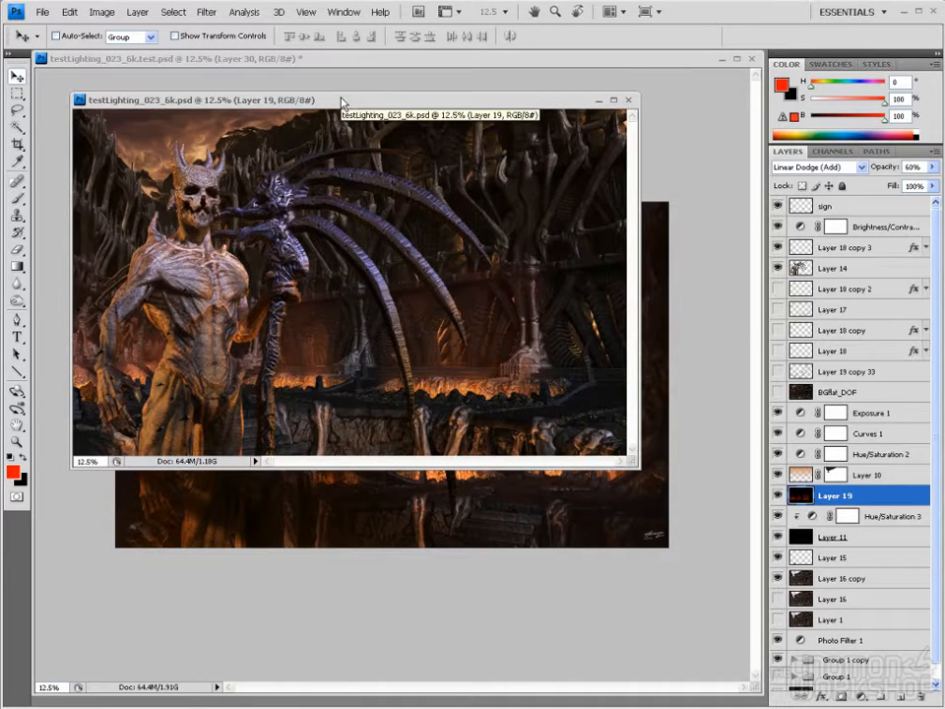
mouse_move(342, 103)
left_mouse_down()
mouse_move(366, 158)
mouse_move(345, 118)
left_mouse_up()
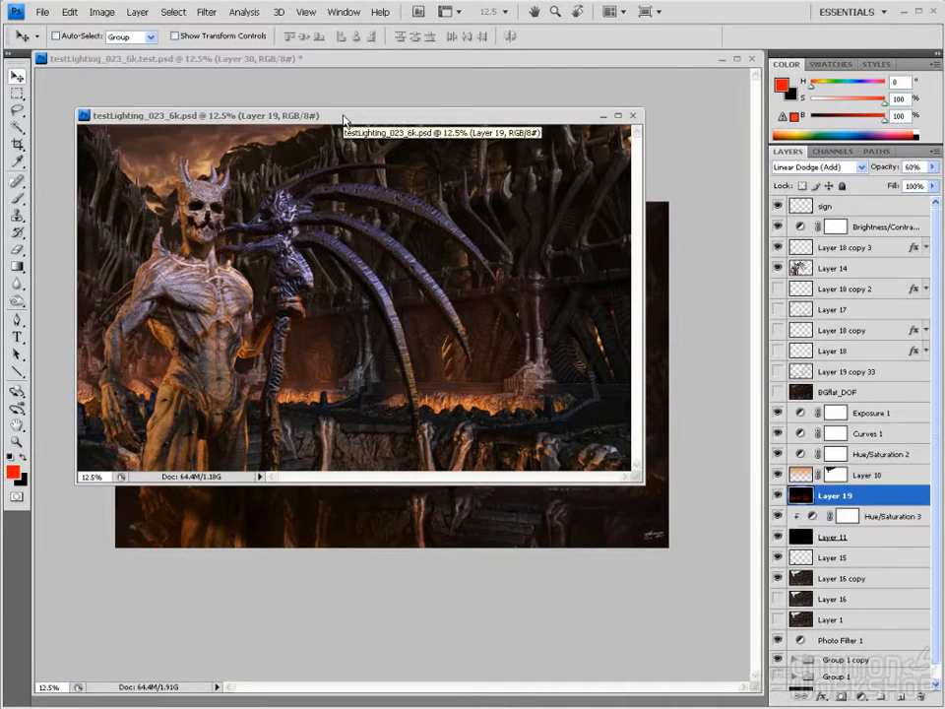
mouse_move(344, 119)
left_mouse_down()
mouse_move(360, 149)
mouse_move(337, 115)
left_mouse_up()
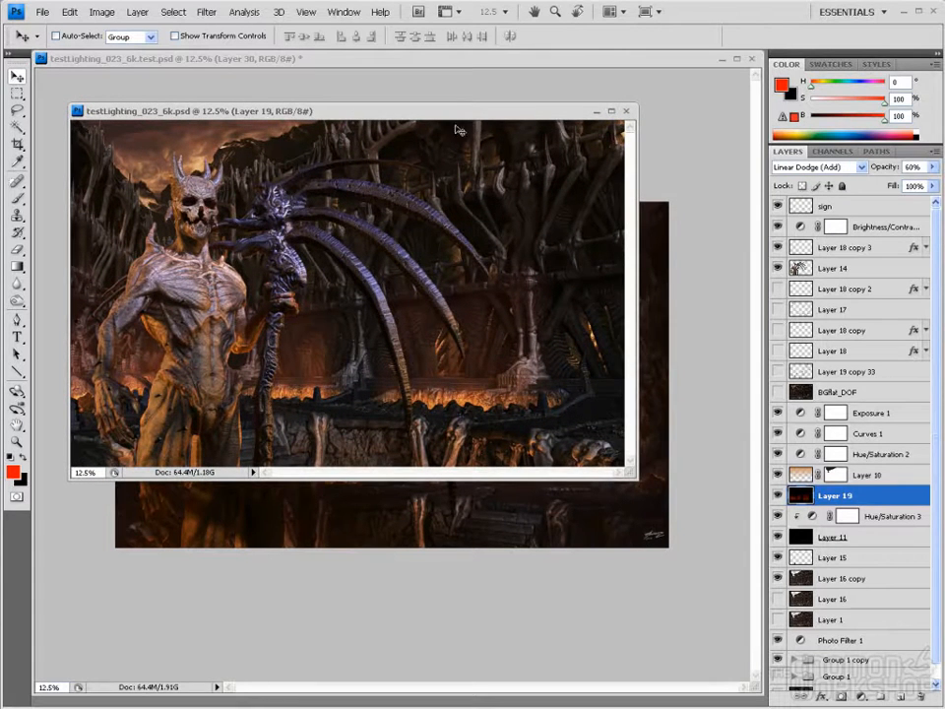
left_click_drag(394, 115, 417, 119)
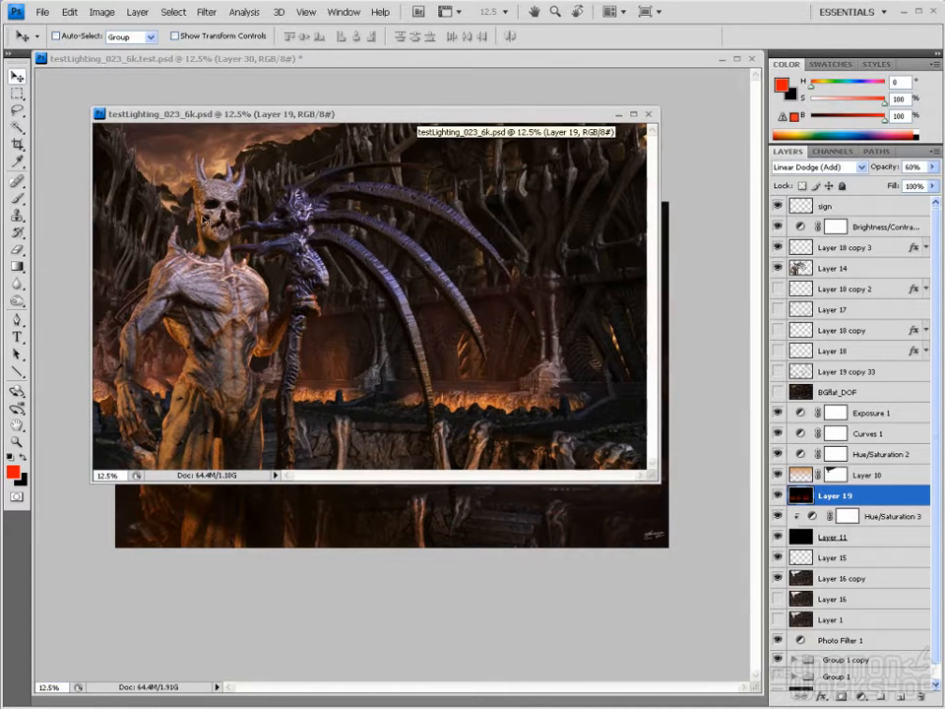
left_click_drag(656, 482, 694, 521)
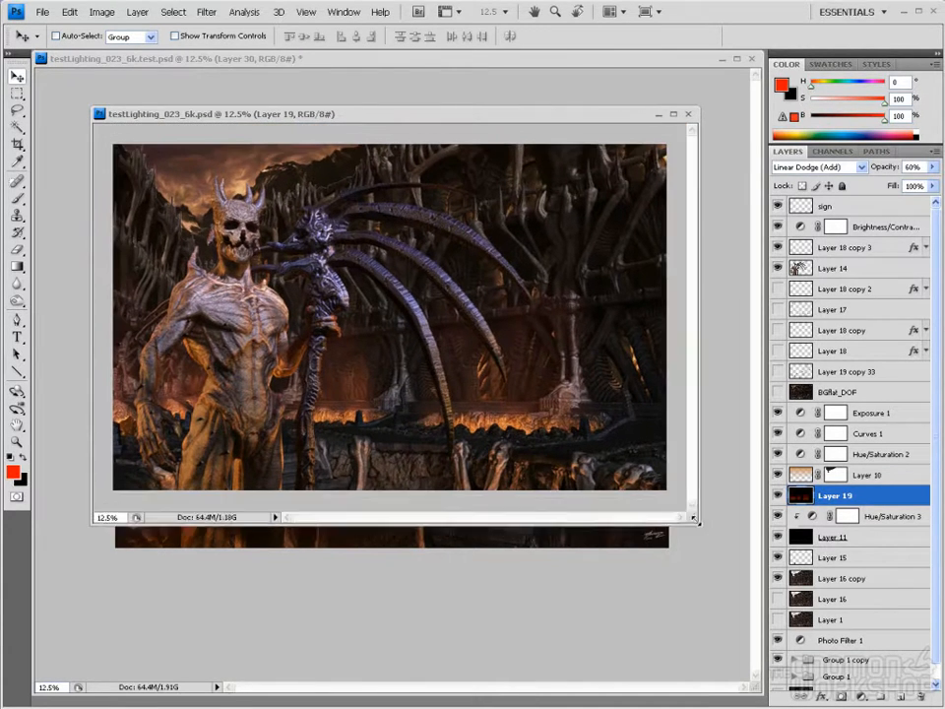
Move the testLighting_023_6k.psd window higher to reveal more of the test version, and close testLighting_023_6k.psd after comparing
left_click_drag(440, 119, 426, 103)
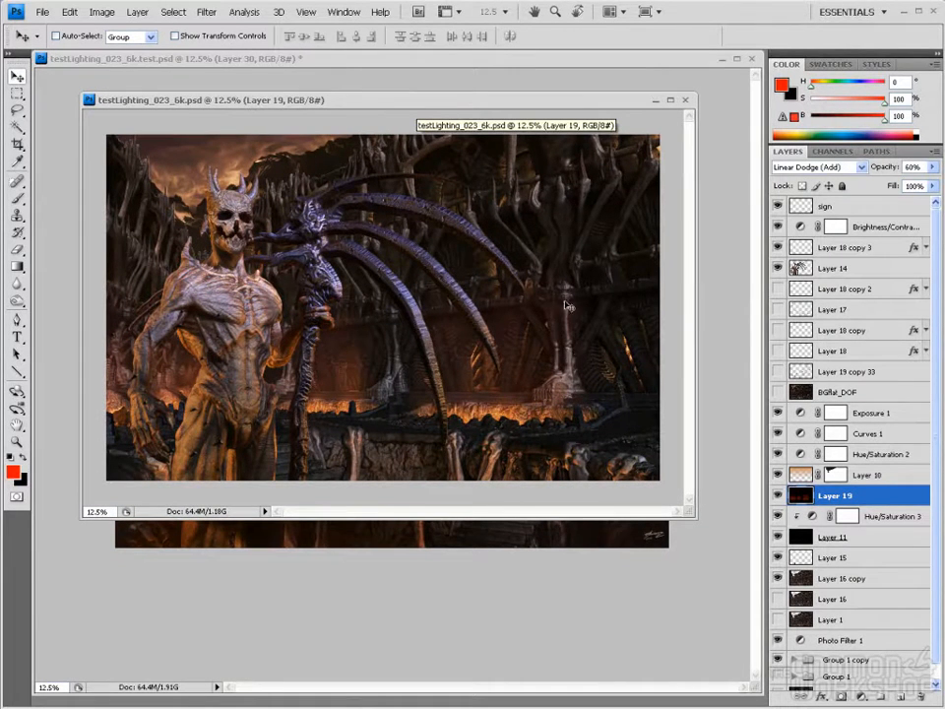
left_click_drag(368, 100, 442, 94)
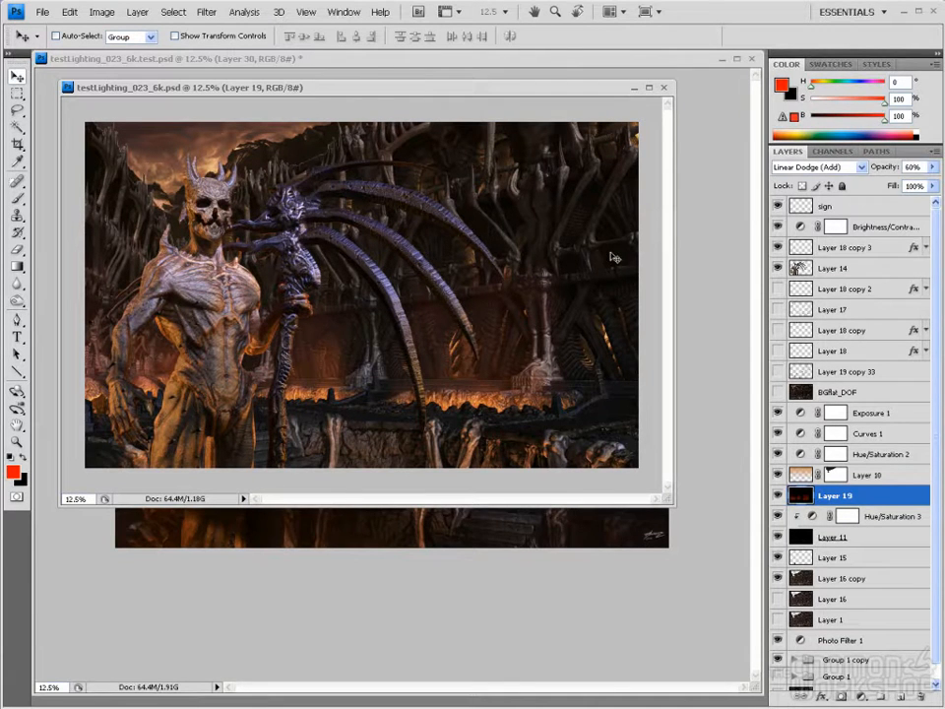
left_click(663, 87)
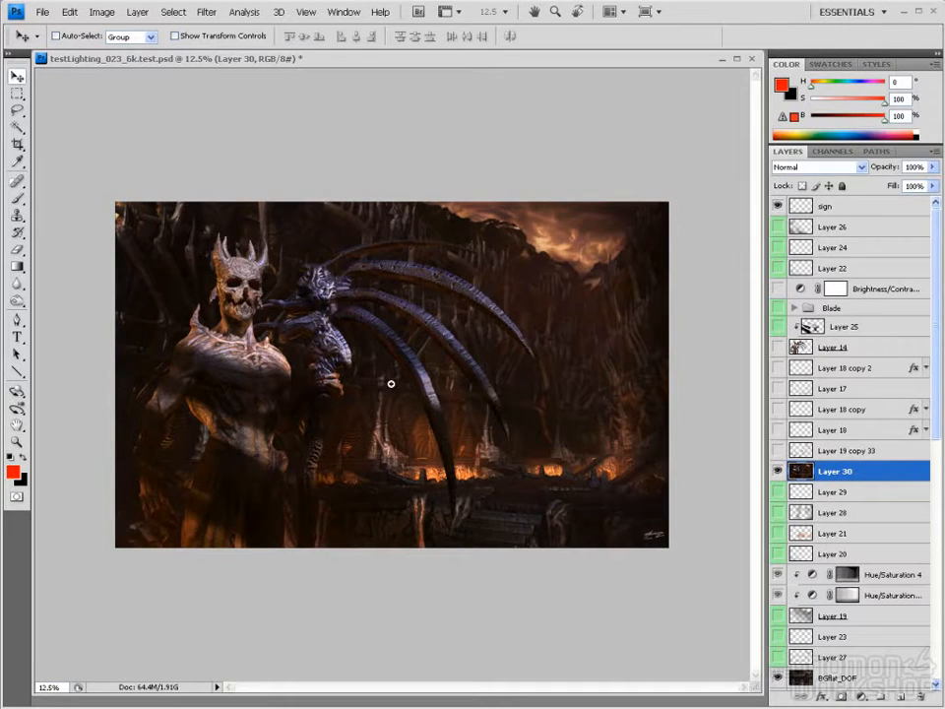
Examine the scythe blades, fire glow and background architecture of testLighting_023_6k.test.psd at 25% zoom
key("ctrl+plus")
left_click_drag(758, 549, 755, 696)
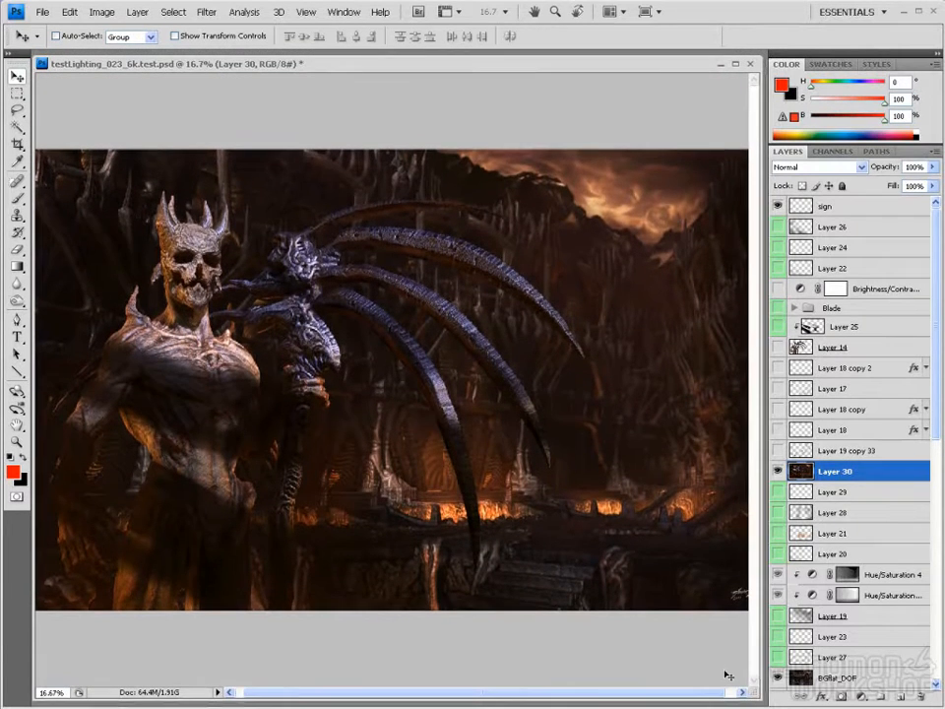
key("ctrl+plus")
left_click_drag(354, 390, 248, 423)
left_click_drag(443, 452, 463, 401)
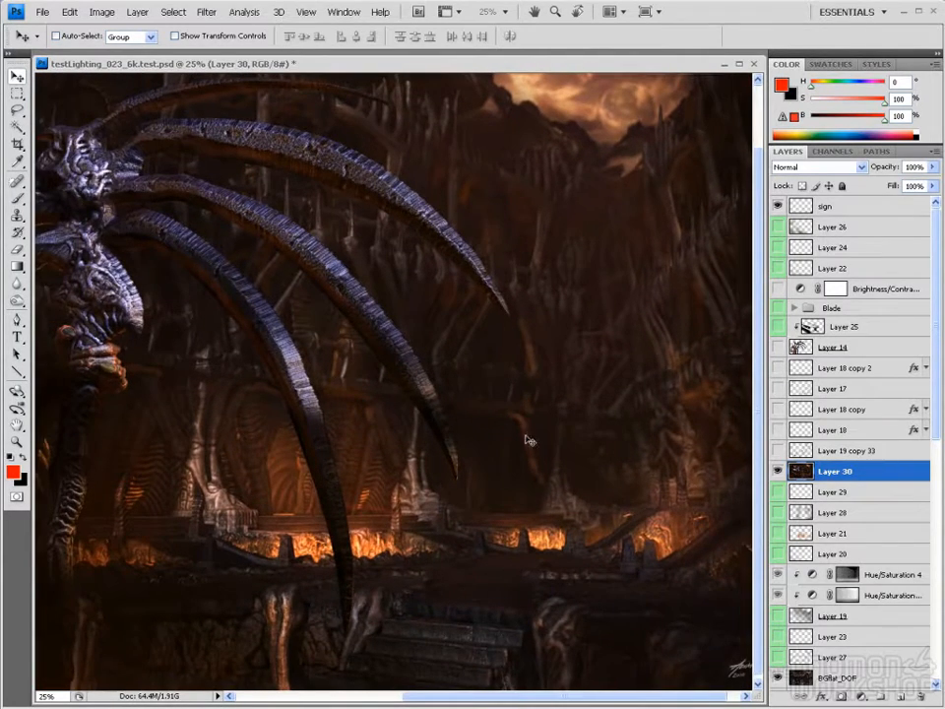
left_click_drag(537, 433, 595, 428)
left_click_drag(454, 458, 491, 458)
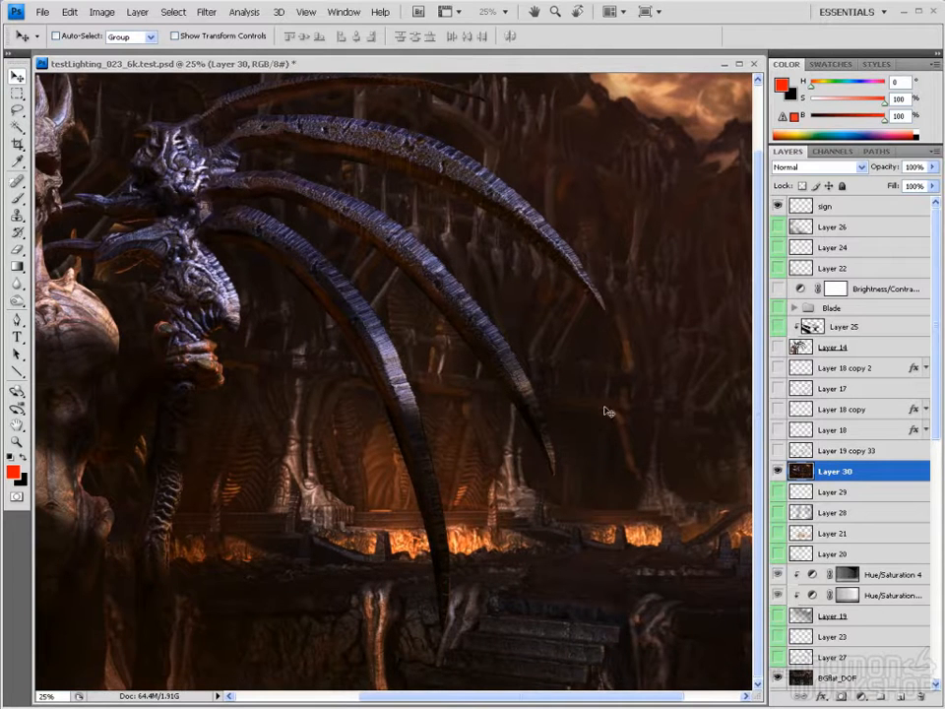
left_click_drag(610, 445, 548, 445)
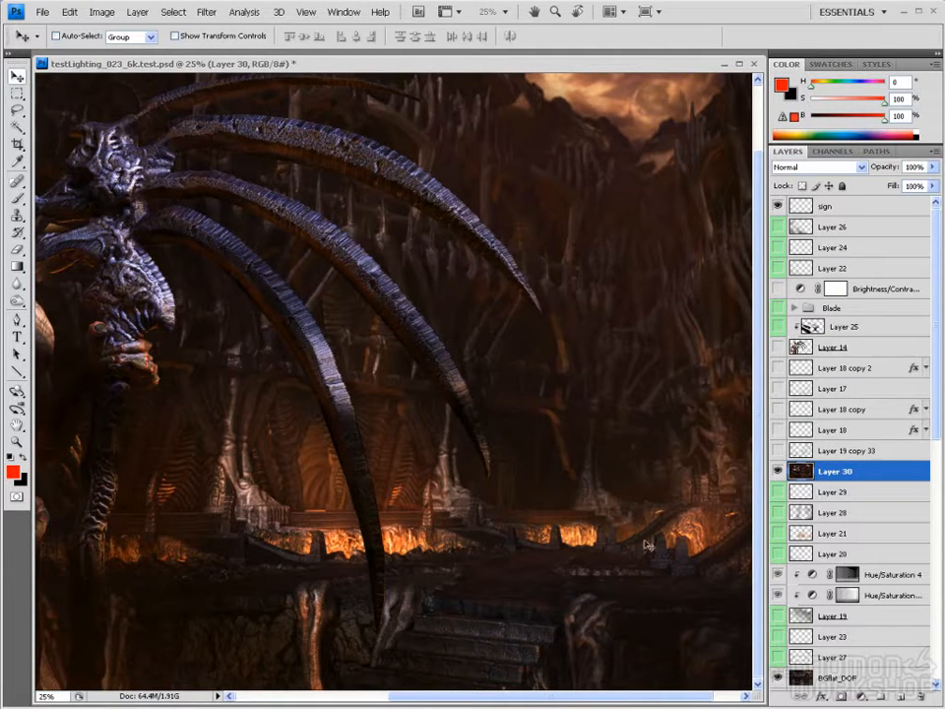
left_click_drag(569, 510, 548, 509)
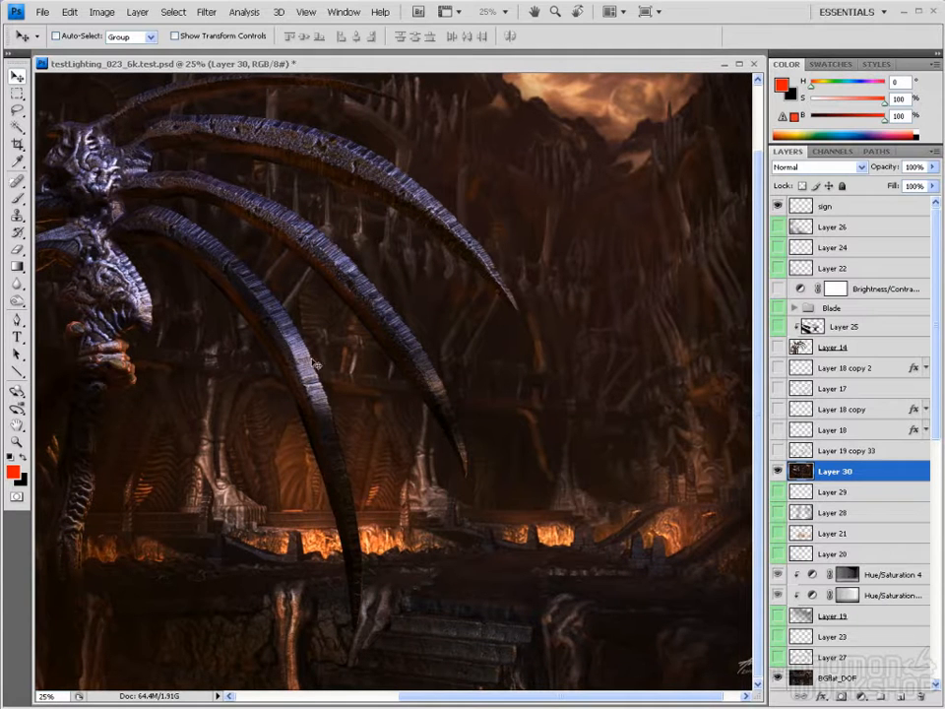
Examine the shadows and lighting on the demon's head and torso in the test version at 25% zoom
left_click_drag(465, 399, 436, 399)
left_click_drag(236, 444, 366, 497)
left_click_drag(687, 390, 580, 491)
left_click_drag(339, 521, 633, 483)
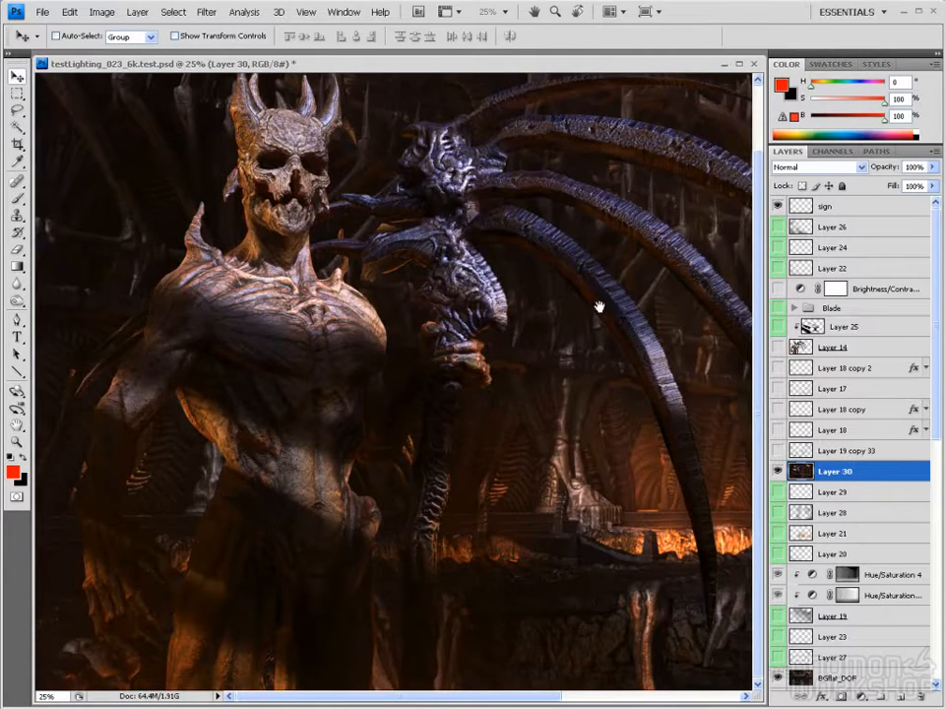
left_click_drag(600, 312, 599, 409)
left_click_drag(600, 499, 569, 428)
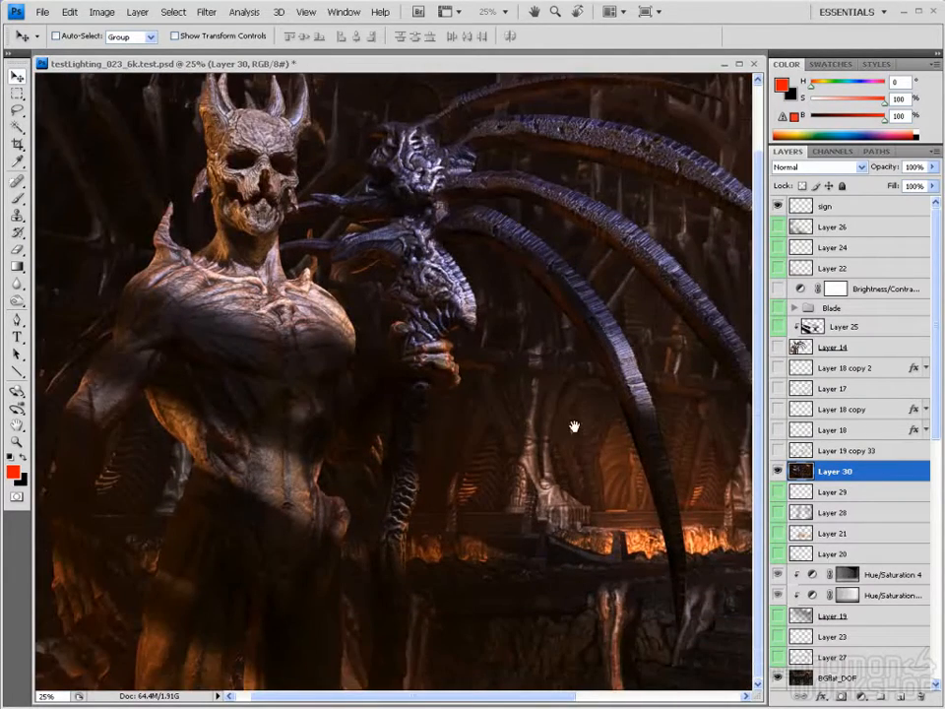
Zoom the test version out to 16.67% and enlarge its window to show the image's full height
key("ctrl+minus")
left_click_drag(763, 546, 761, 678)
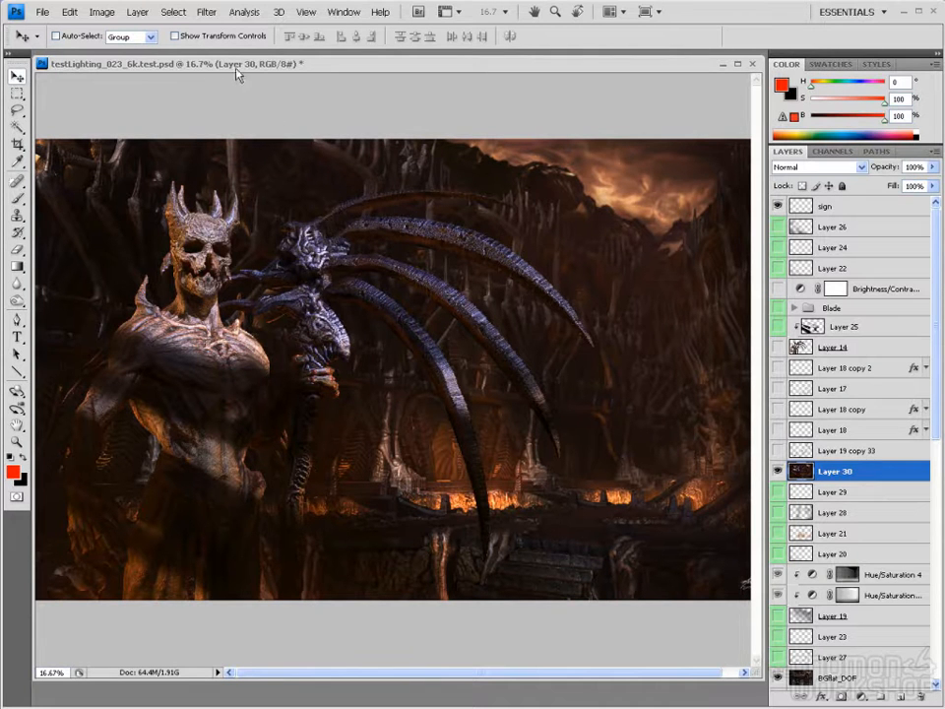
left_click(344, 12)
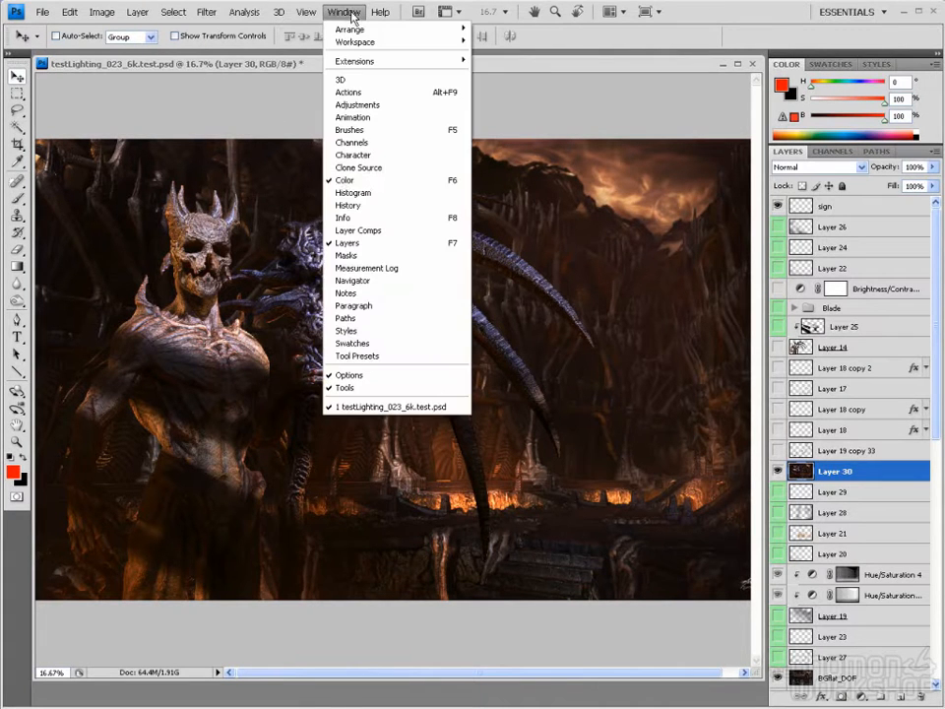
left_click(265, 57)
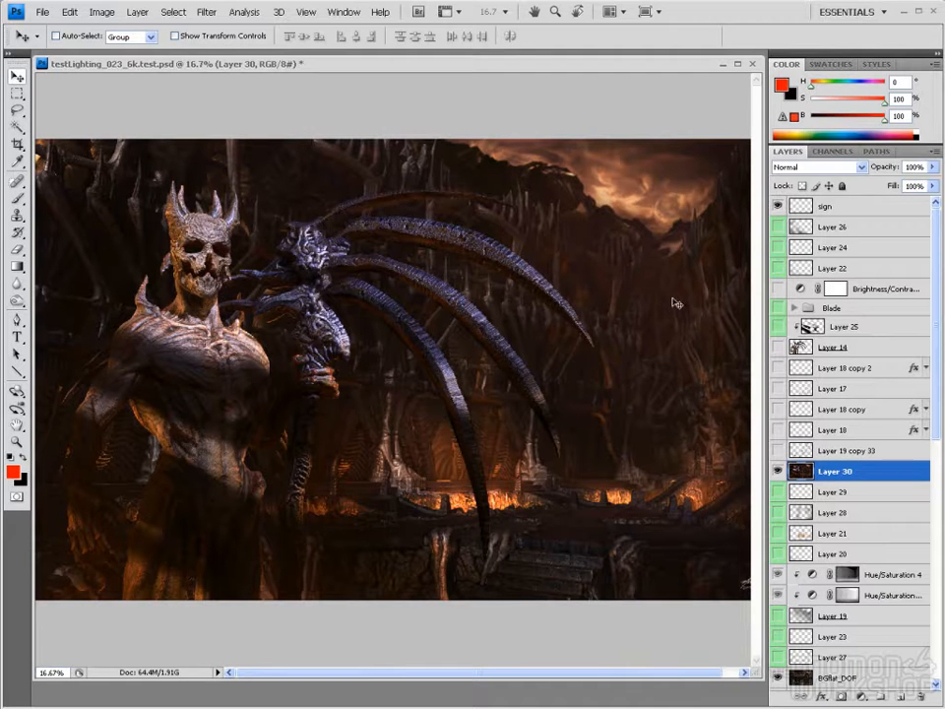
Sketch red brush strokes over the background, sky and demon's horns to point out composition areas, undoing each one
key("b")
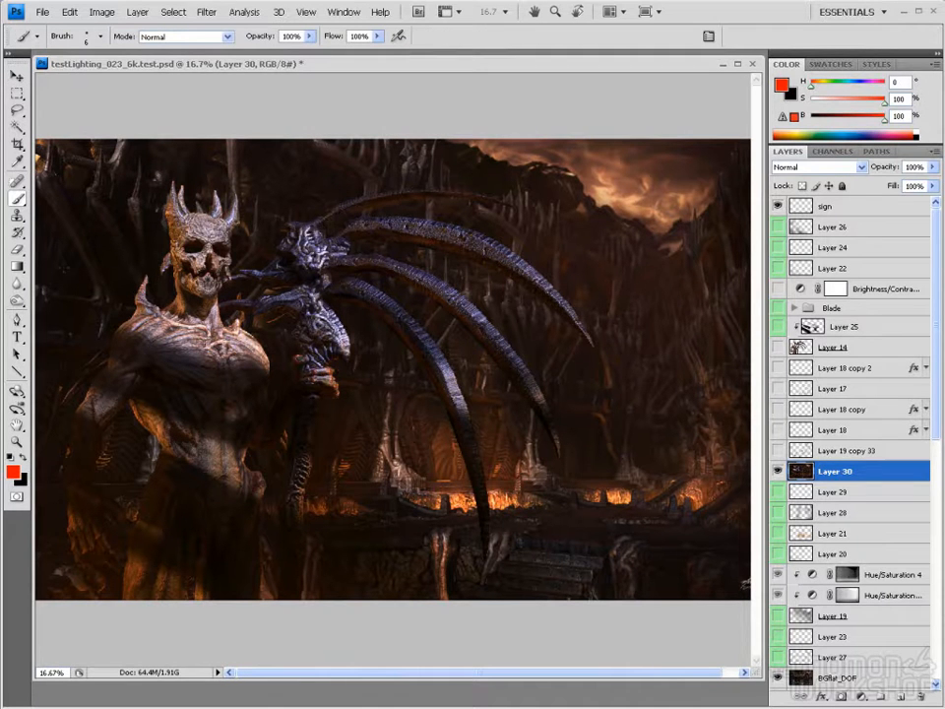
mouse_move(642, 307)
left_mouse_down()
mouse_move(628, 548)
mouse_move(646, 430)
left_mouse_up()
key("ctrl+z")
mouse_move(674, 257)
left_mouse_down()
mouse_move(640, 290)
mouse_move(665, 453)
left_mouse_up()
key("ctrl+z")
mouse_move(541, 559)
left_mouse_down()
mouse_move(569, 580)
mouse_move(615, 448)
mouse_move(617, 471)
left_mouse_up()
key("ctrl+z")
key("ctrl+z")
left_click_drag(651, 241, 693, 210)
key("ctrl+z")
mouse_move(570, 166)
left_mouse_down()
mouse_move(443, 599)
mouse_move(611, 287)
left_mouse_up()
key("ctrl+z")
left_click_drag(558, 225, 697, 384)
key("ctrl+z")
mouse_move(177, 207)
left_mouse_down()
mouse_move(295, 374)
mouse_move(162, 211)
left_mouse_up()
key("ctrl+z")
Shrink the test version's window to free space above it, and open testLighting_023_3k.psd from the recent files there
mouse_move(762, 56)
left_mouse_down()
mouse_move(757, 101)
mouse_move(758, 61)
left_mouse_up()
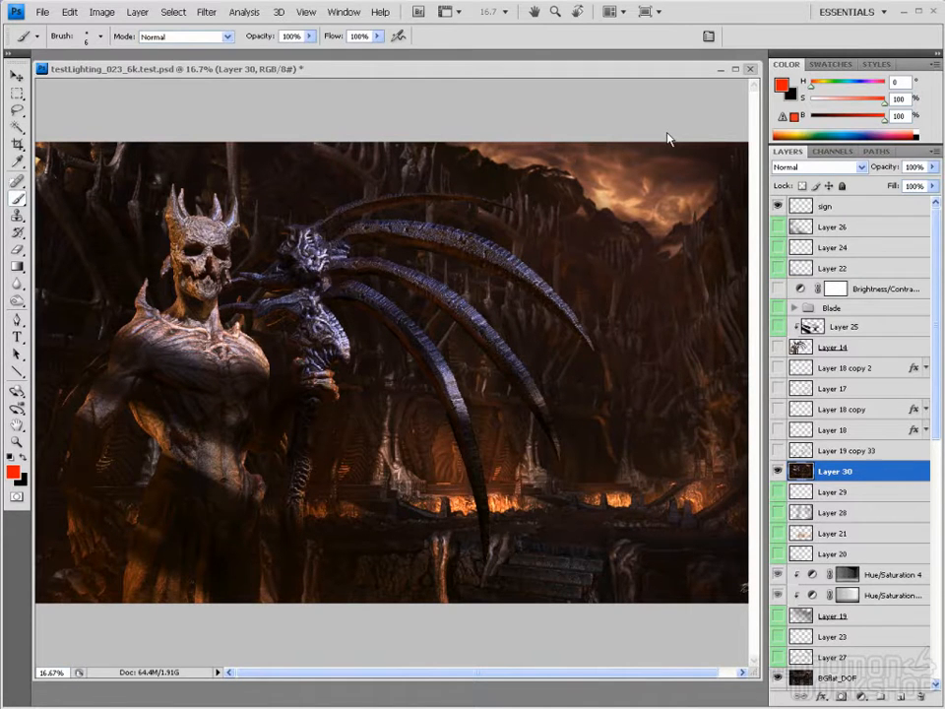
left_click_drag(454, 63, 454, 173)
left_click(42, 13)
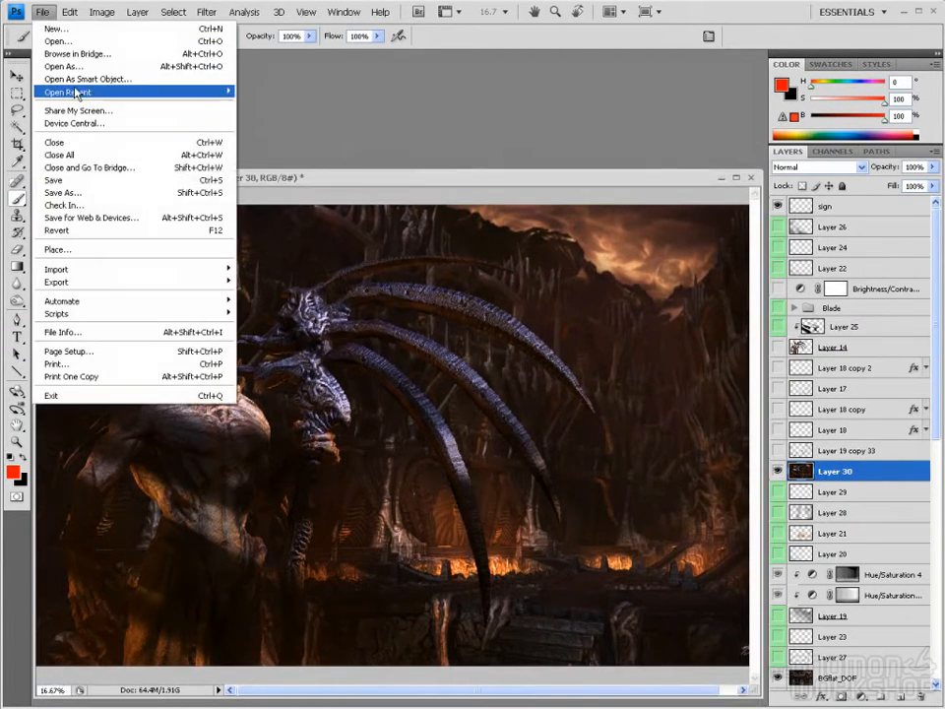
mouse_move(201, 95)
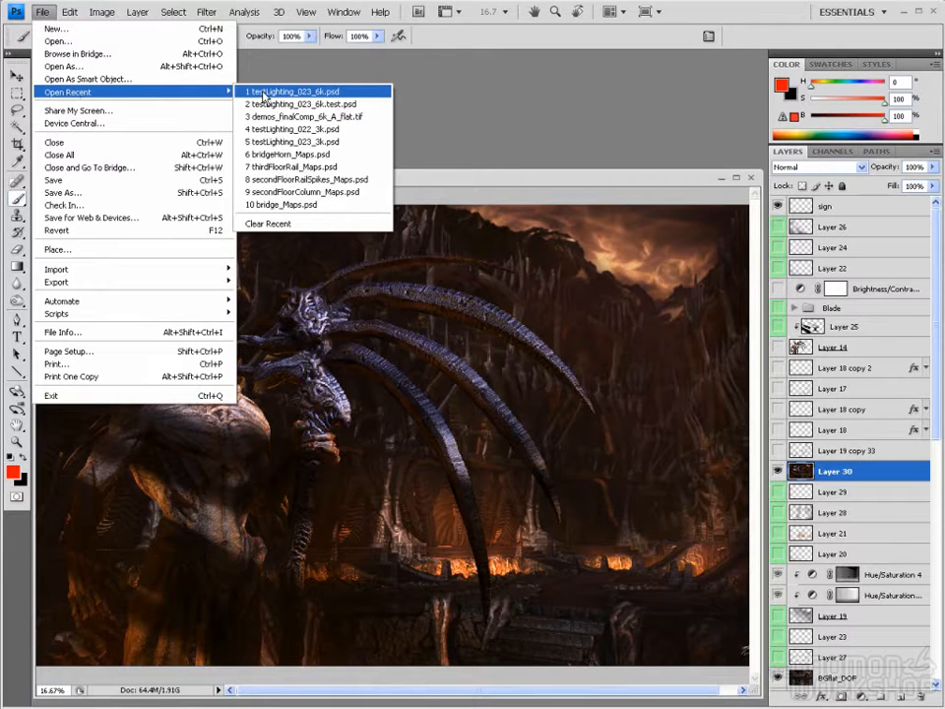
left_click(210, 105)
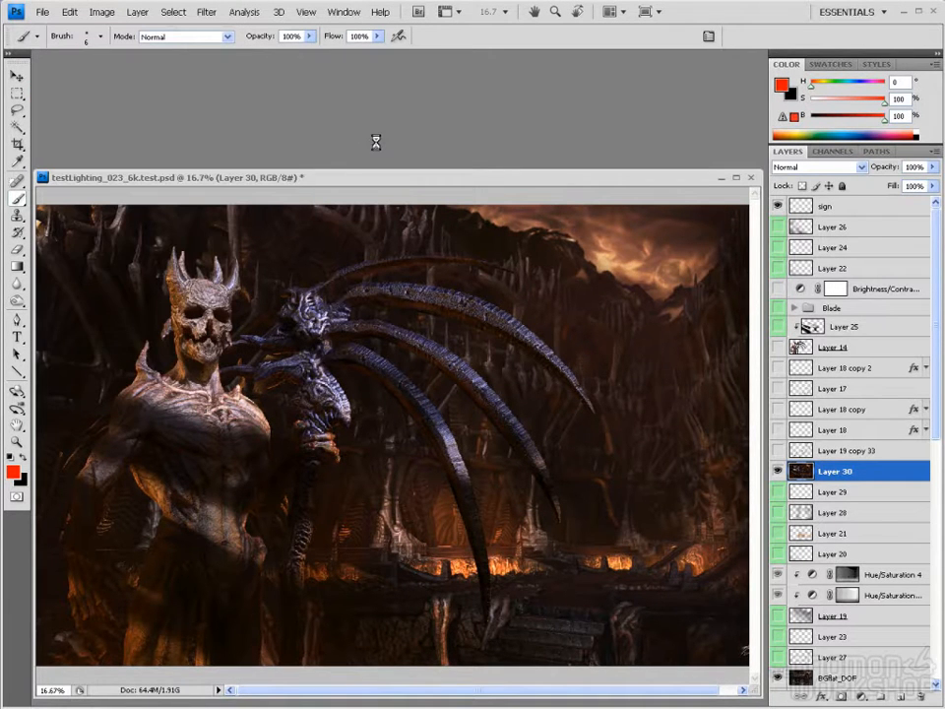
left_click_drag(422, 74, 443, 61)
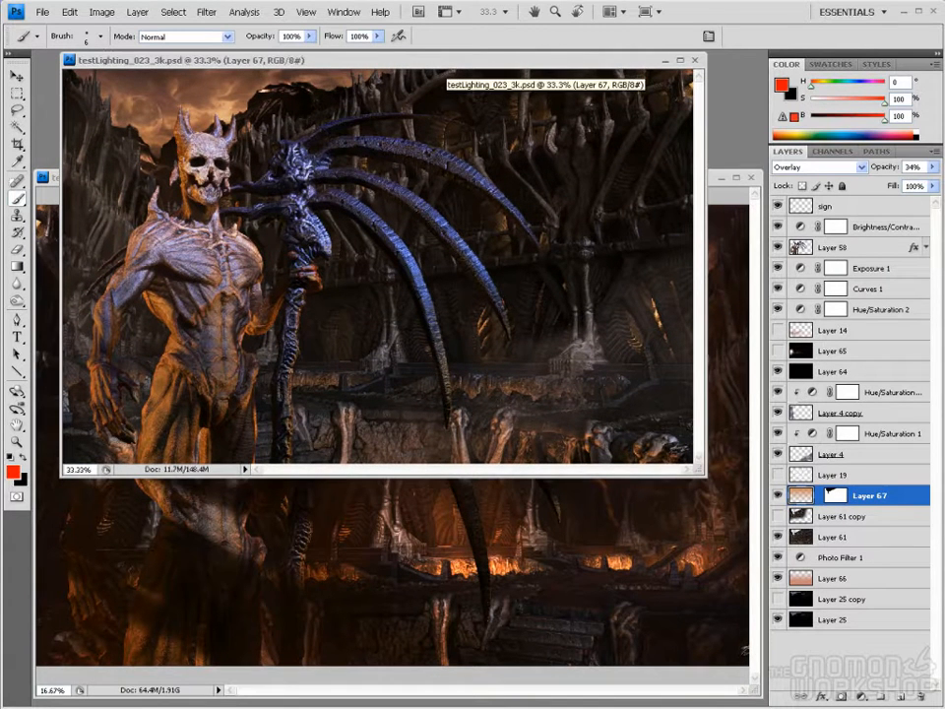
Compare testLighting_023_3k.psd with testLighting_023_6k.test.psd by alternately bringing each document to the front
left_click(714, 197)
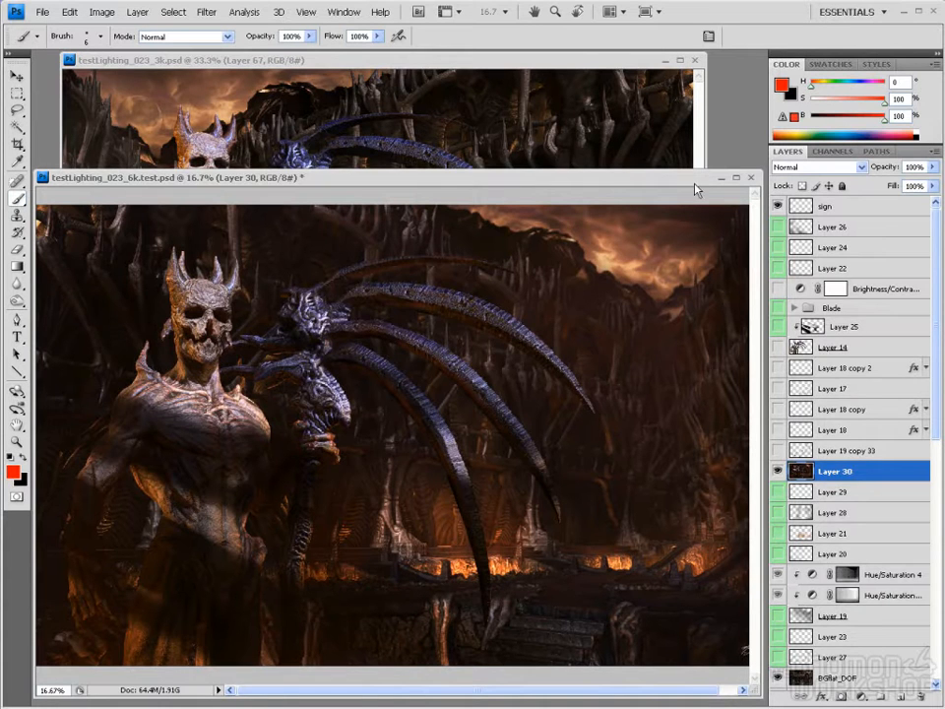
left_click(572, 66)
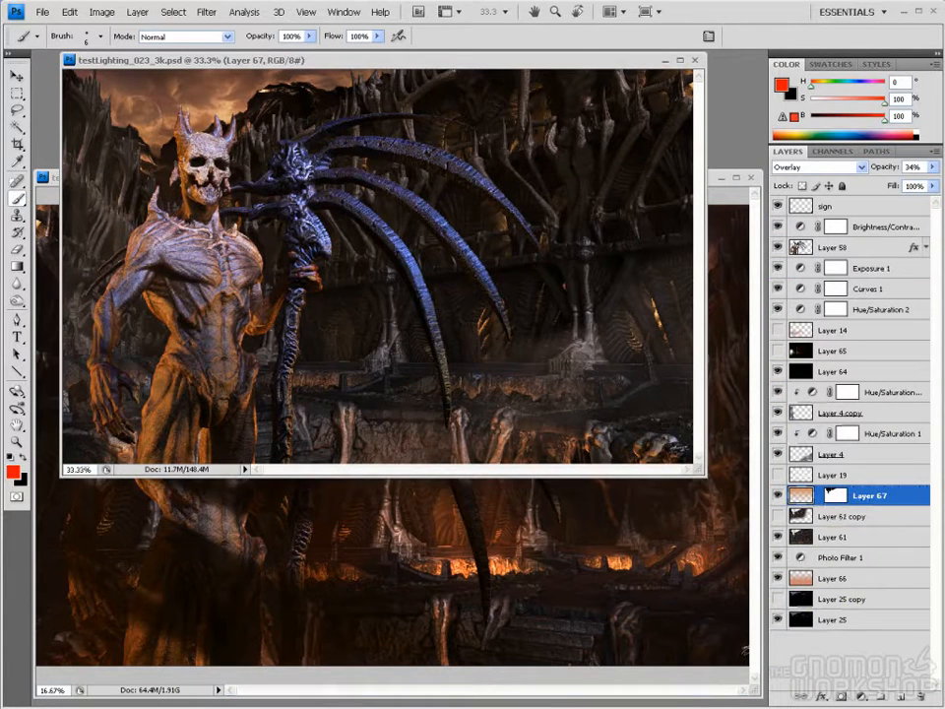
left_click(724, 202)
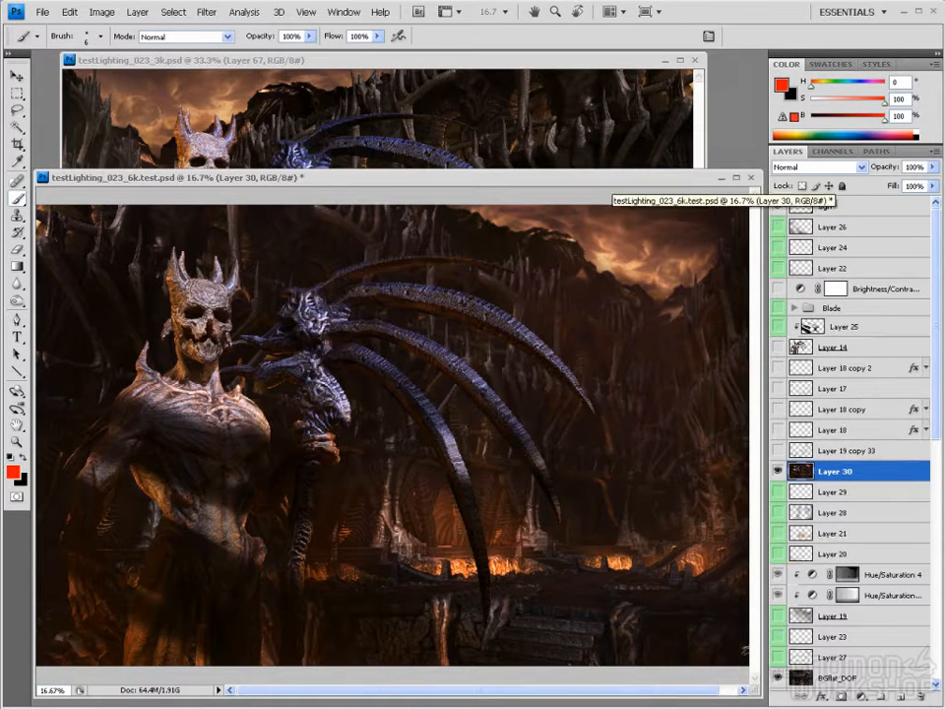
left_click(527, 63)
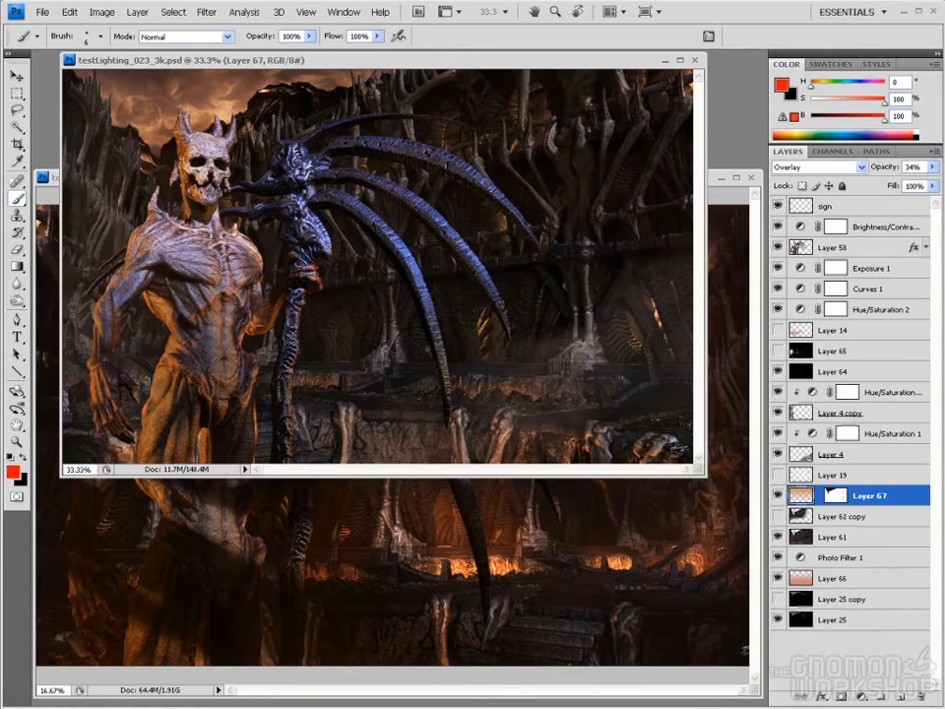
left_click(735, 194)
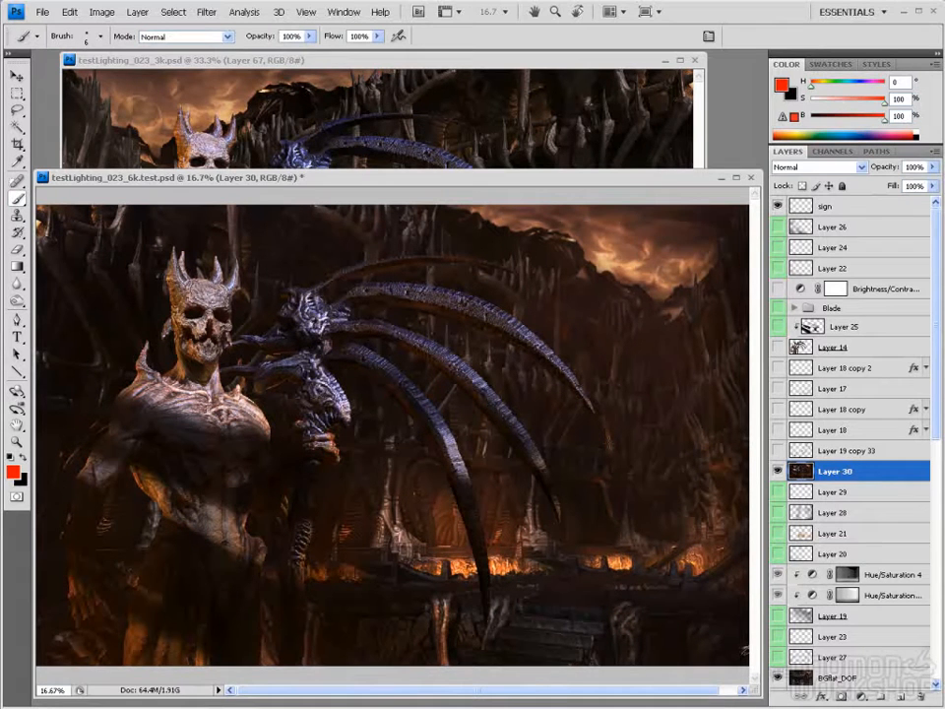
left_click(396, 59)
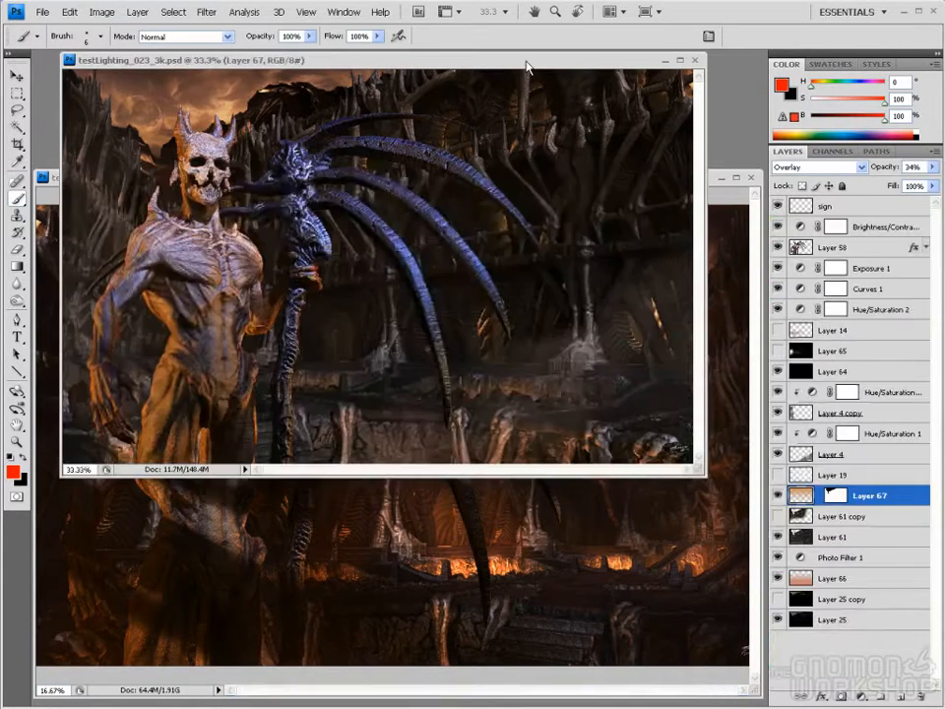
key("ctrl+Tab")
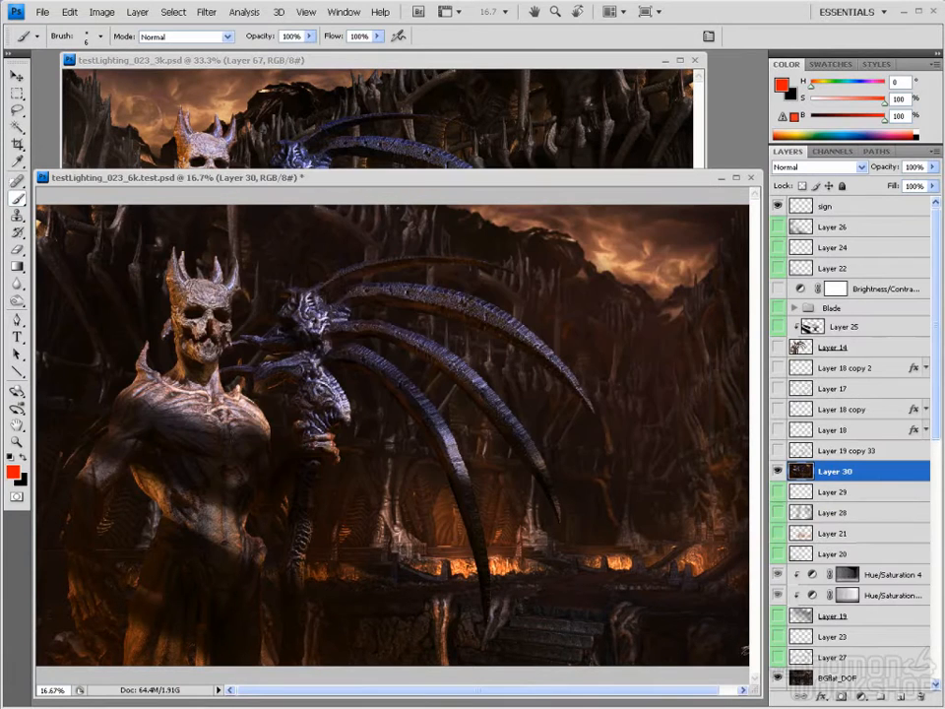
left_click(398, 61)
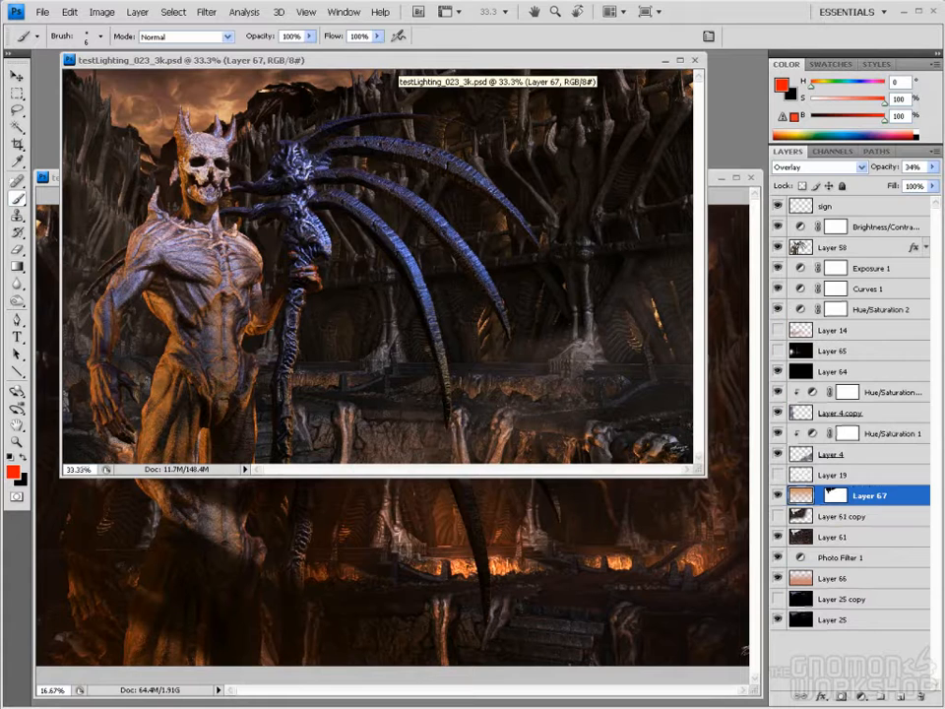
Reposition the testLighting_023_3k.psd window, and bring the test version forward with its upper edge lowered to expose more of the original
mouse_move(352, 60)
left_mouse_down()
mouse_move(344, 92)
mouse_move(348, 73)
left_mouse_up()
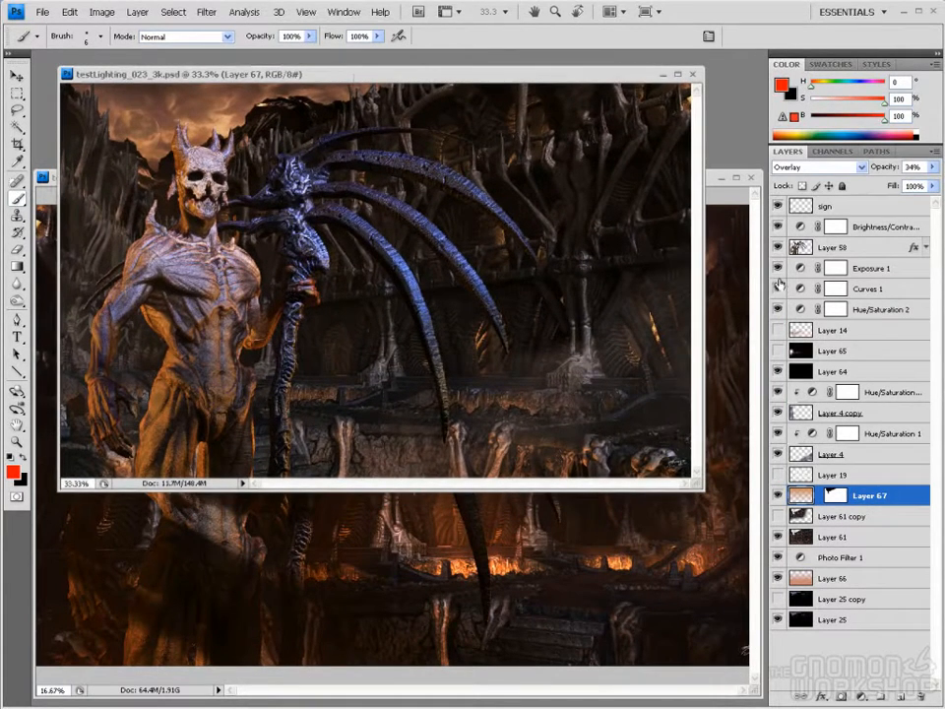
left_click_drag(282, 69, 298, 59)
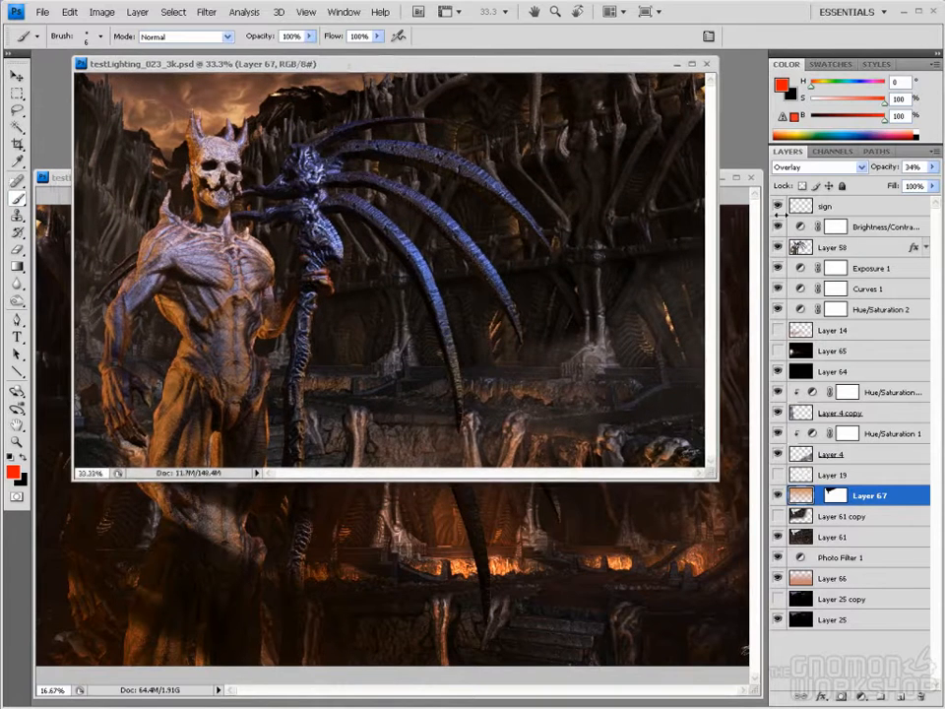
left_click(745, 197)
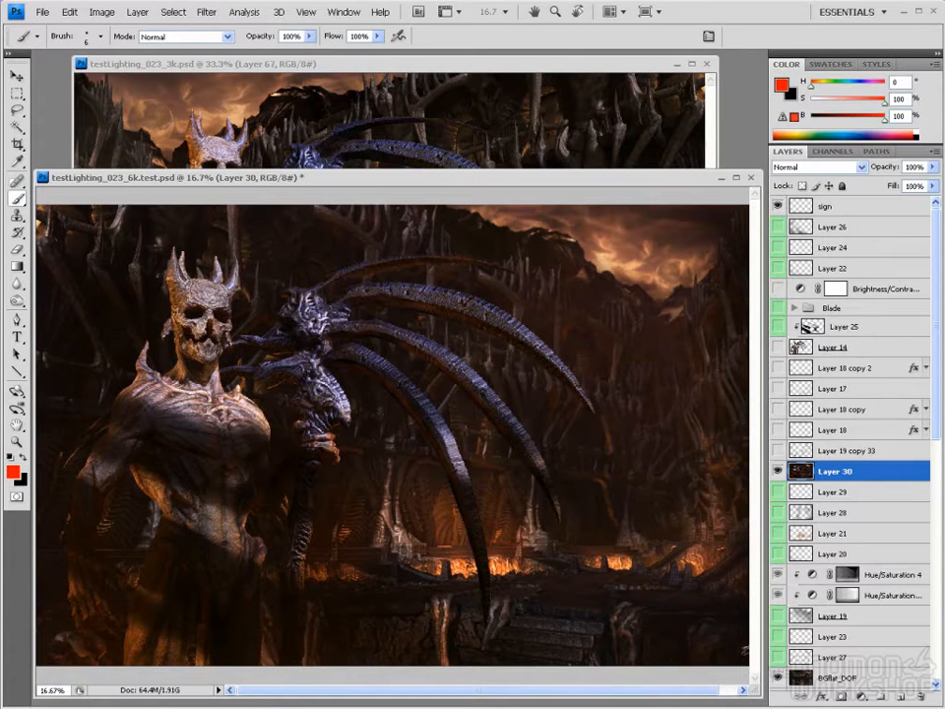
left_click_drag(624, 170, 579, 181)
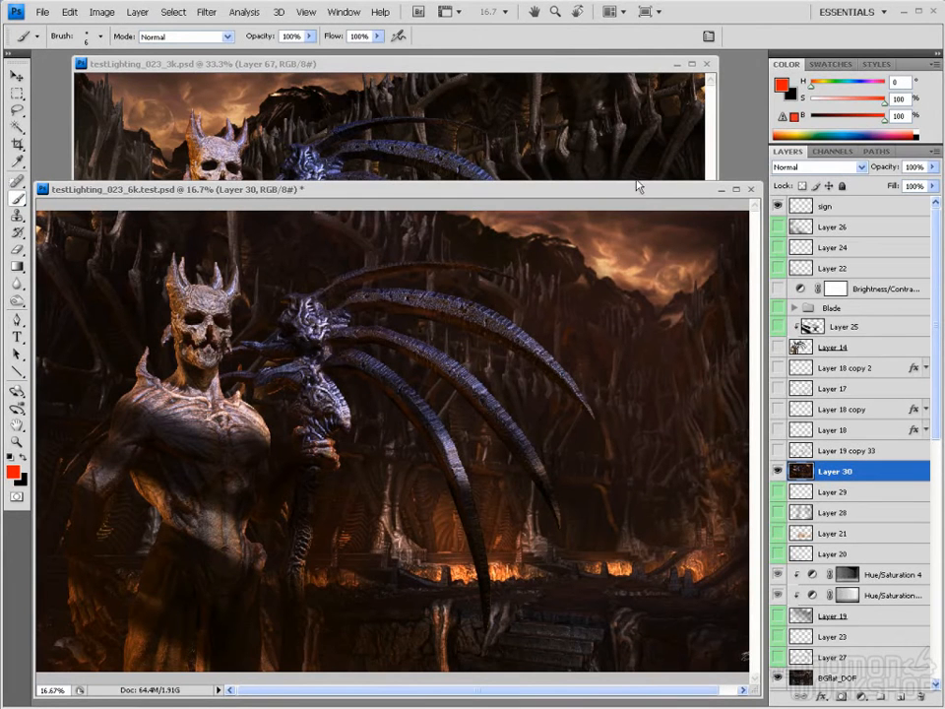
left_click_drag(636, 180, 636, 193)
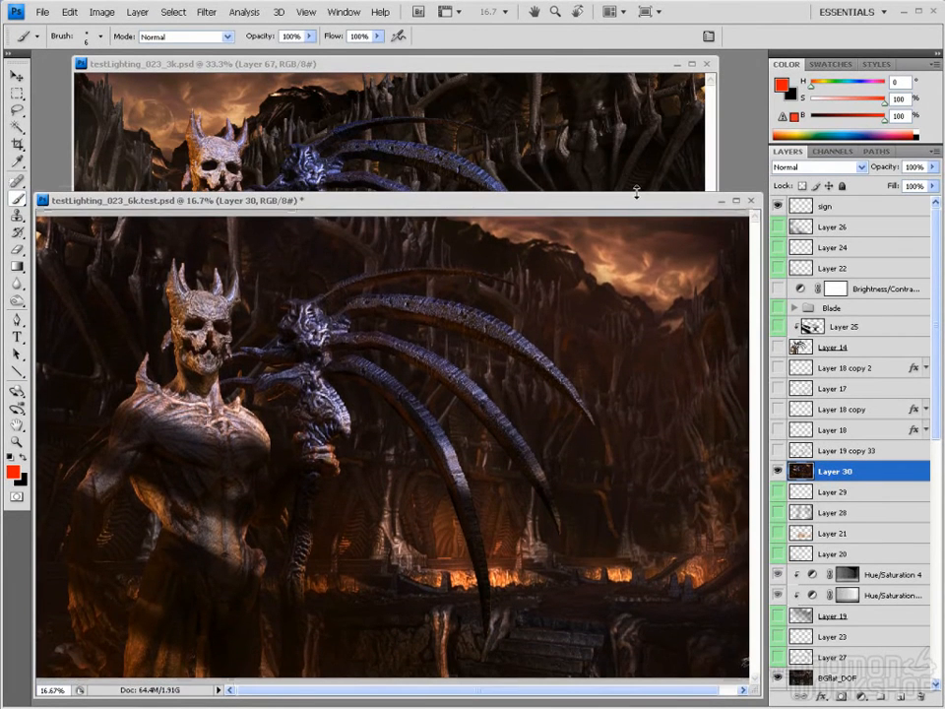